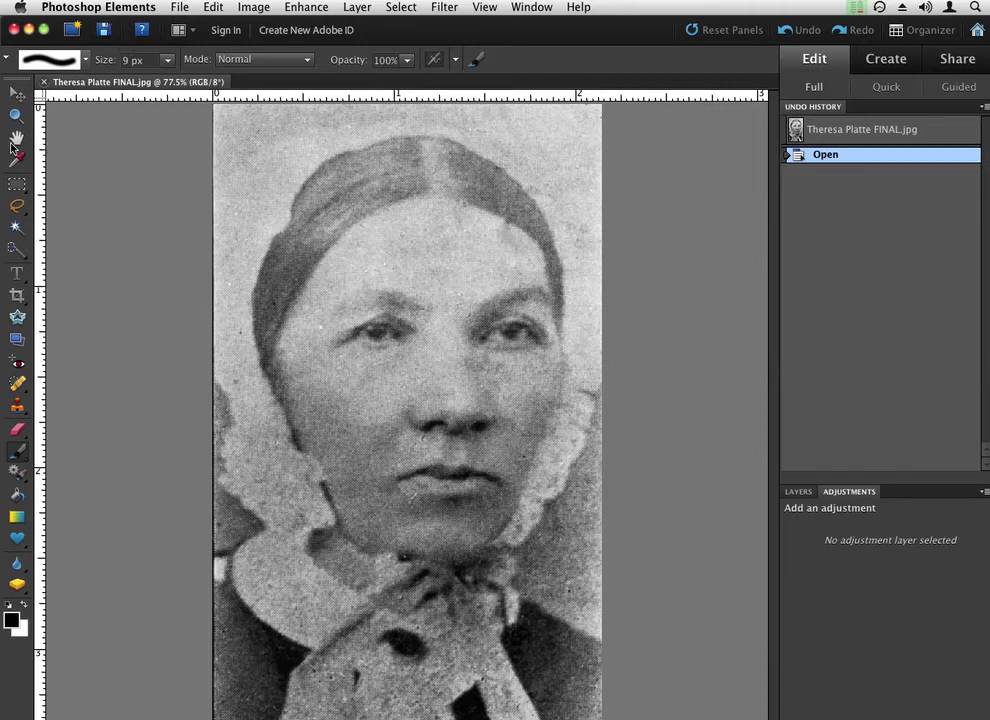
Step: Duplicate the Background layer as Background copy in the same document
click(797, 493)
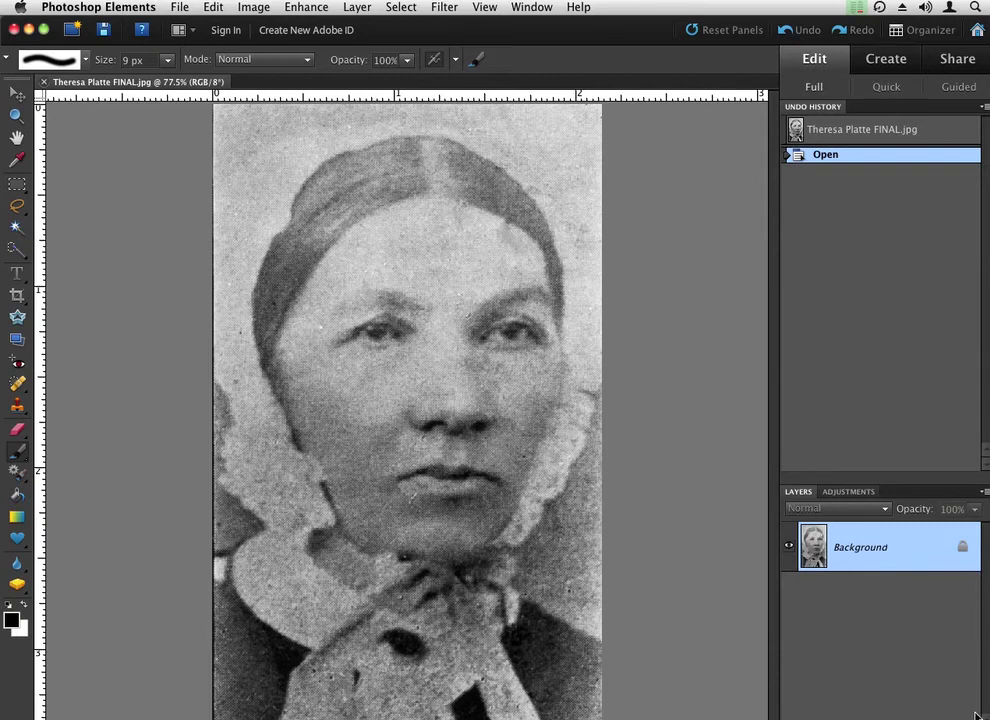
click(984, 494)
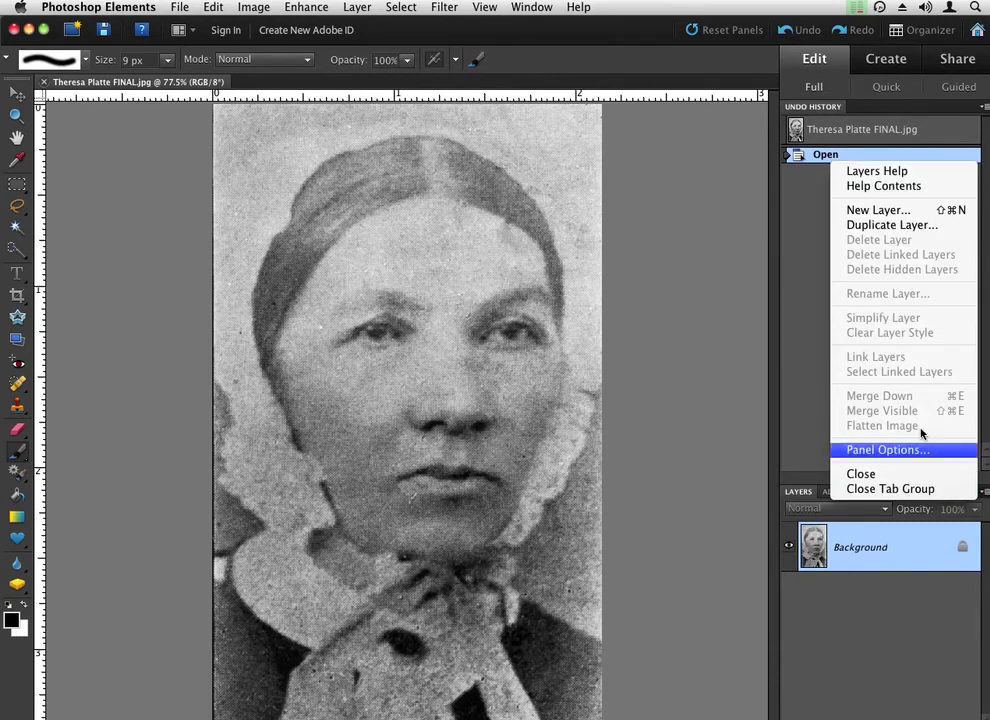
click(884, 226)
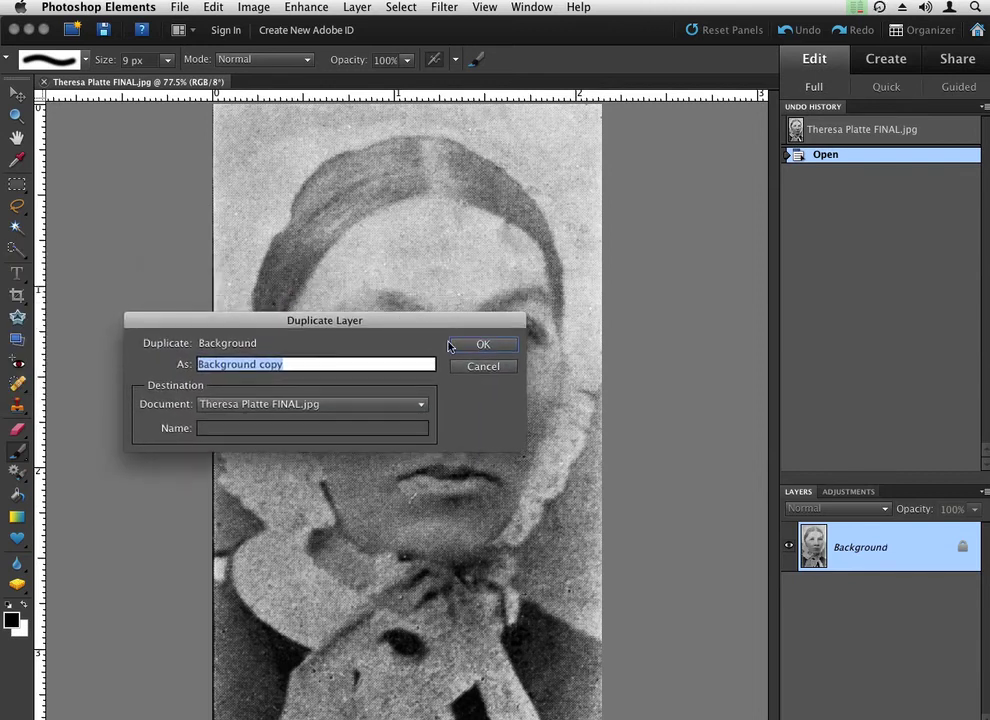
click(505, 348)
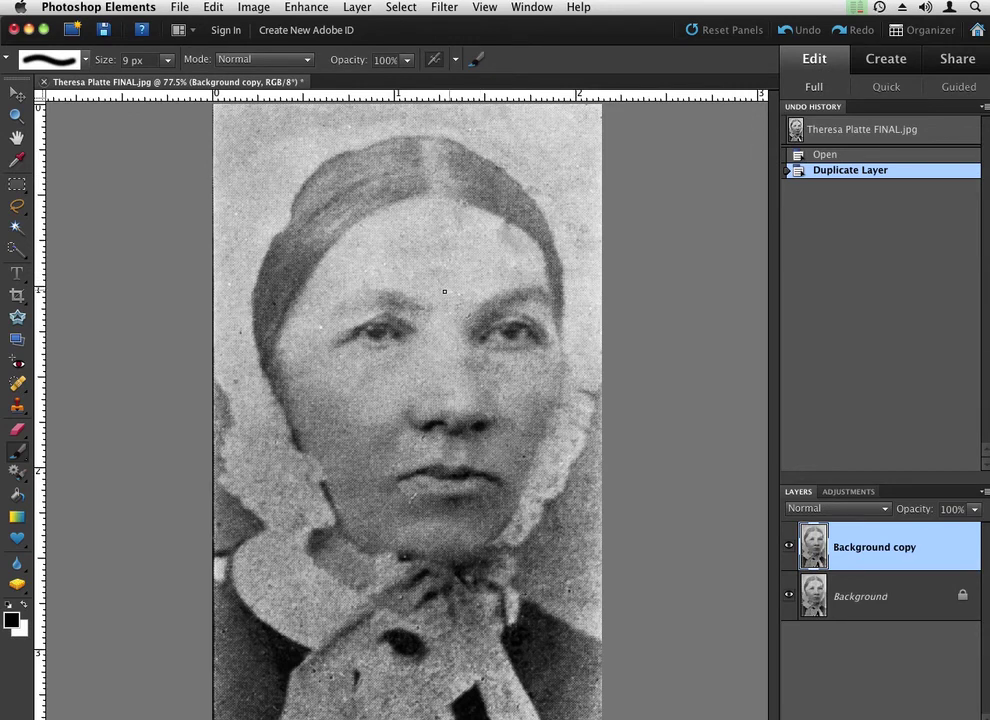
Step: Examine the print dot pattern across the face at several magnifications
key(super+minus)
key(super+minus)
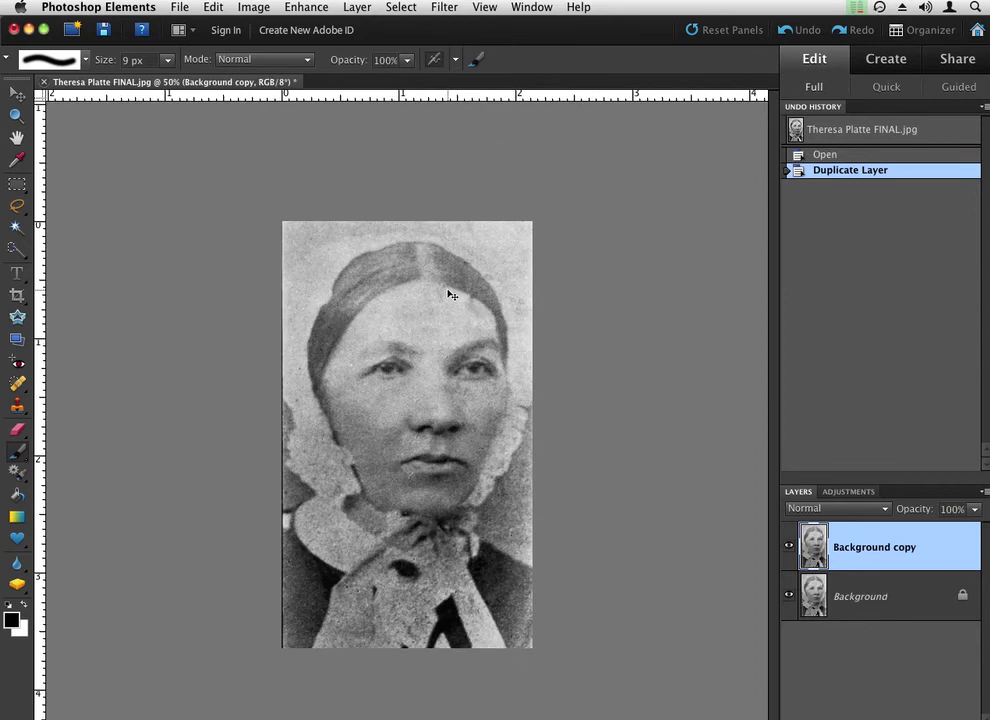
key(super+equal)
key(super+equal)
key(super+equal)
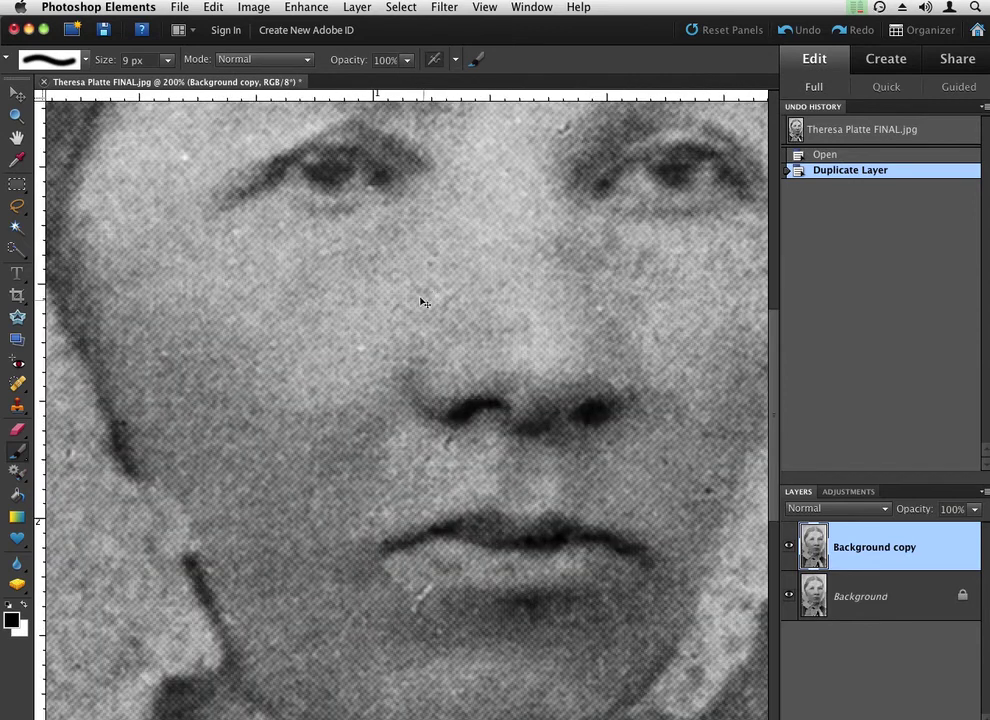
key(super+minus)
key(super+minus)
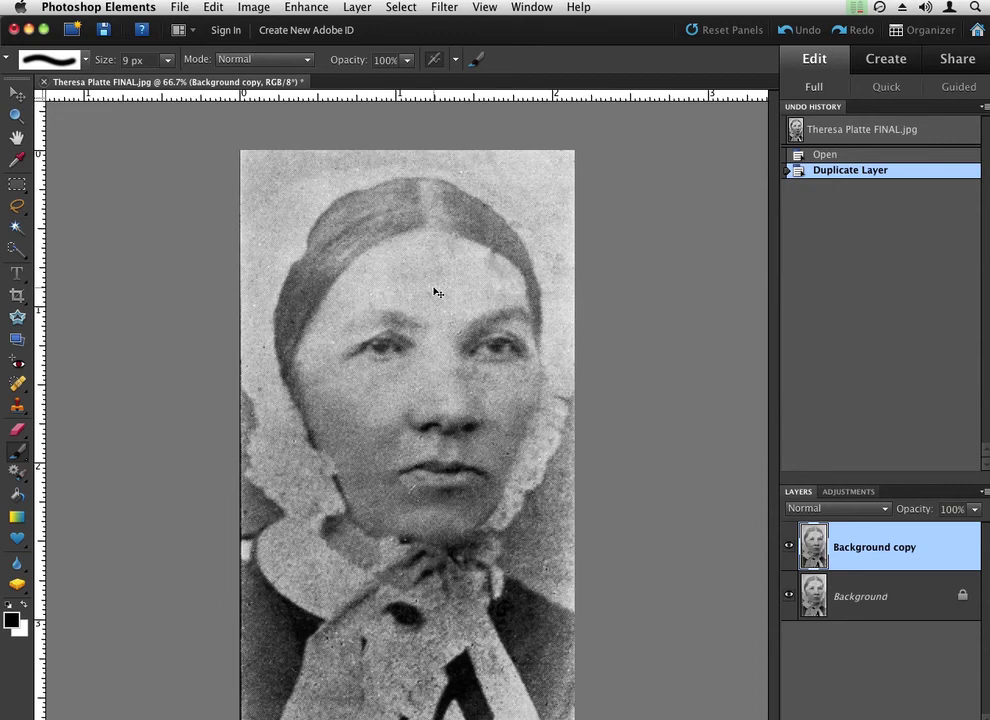
key(super+plus)
key(super+plus)
key(super+plus)
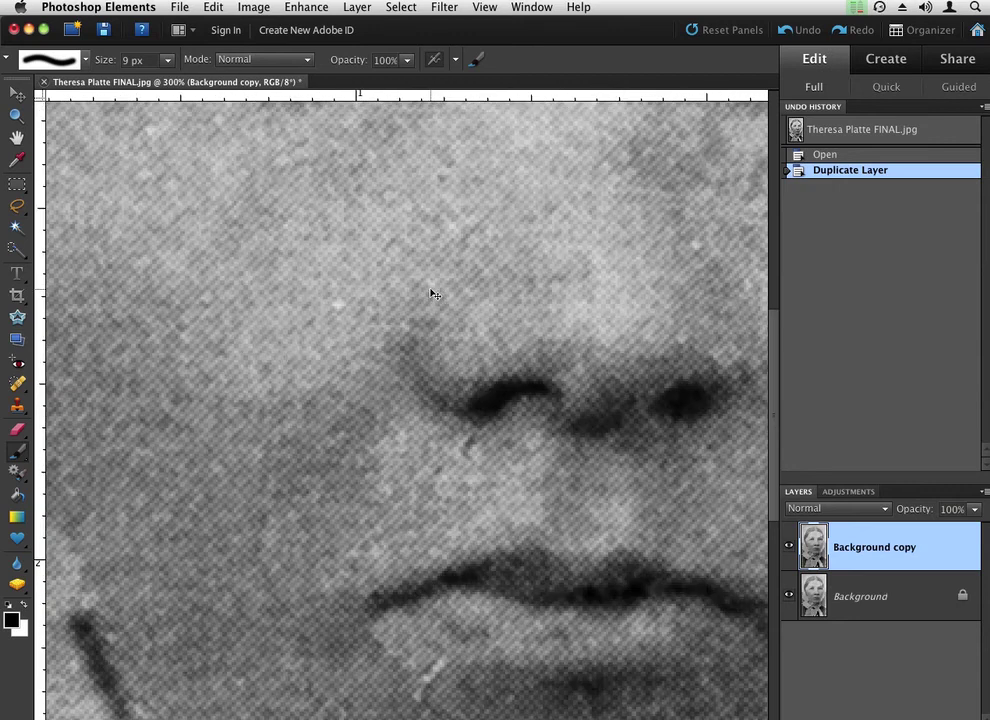
key(super+minus)
key(super+minus)
key(super+minus)
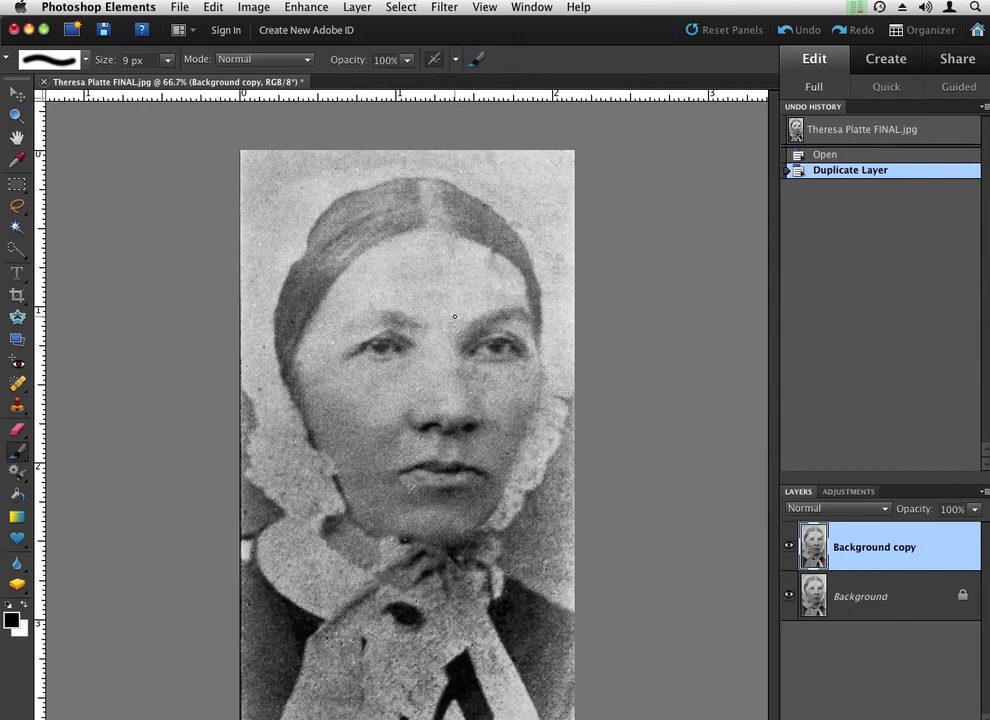
Step: Crop off the thin dark strip along the portrait's left edge, keeping the full height with no aspect restriction
key(c)
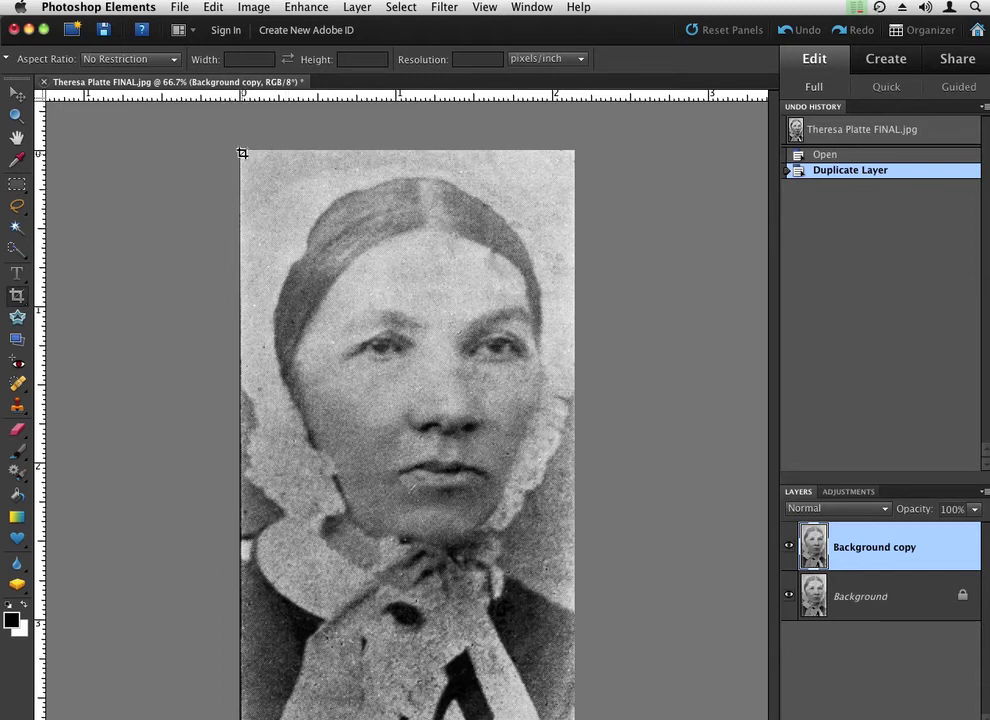
drag(254, 162, 586, 712)
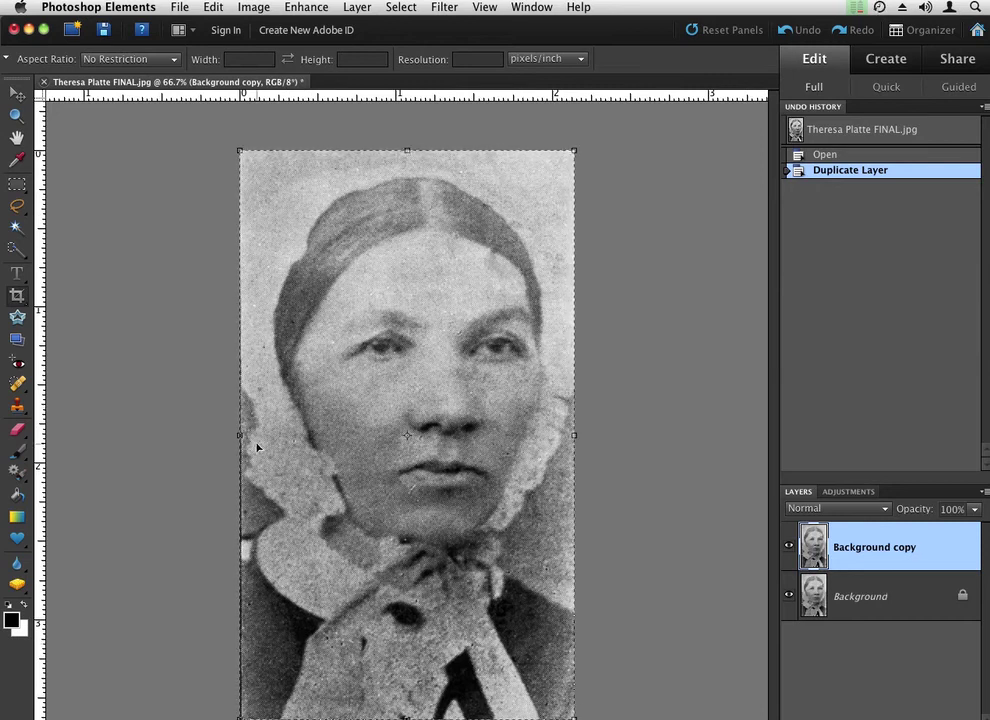
drag(242, 436, 249, 434)
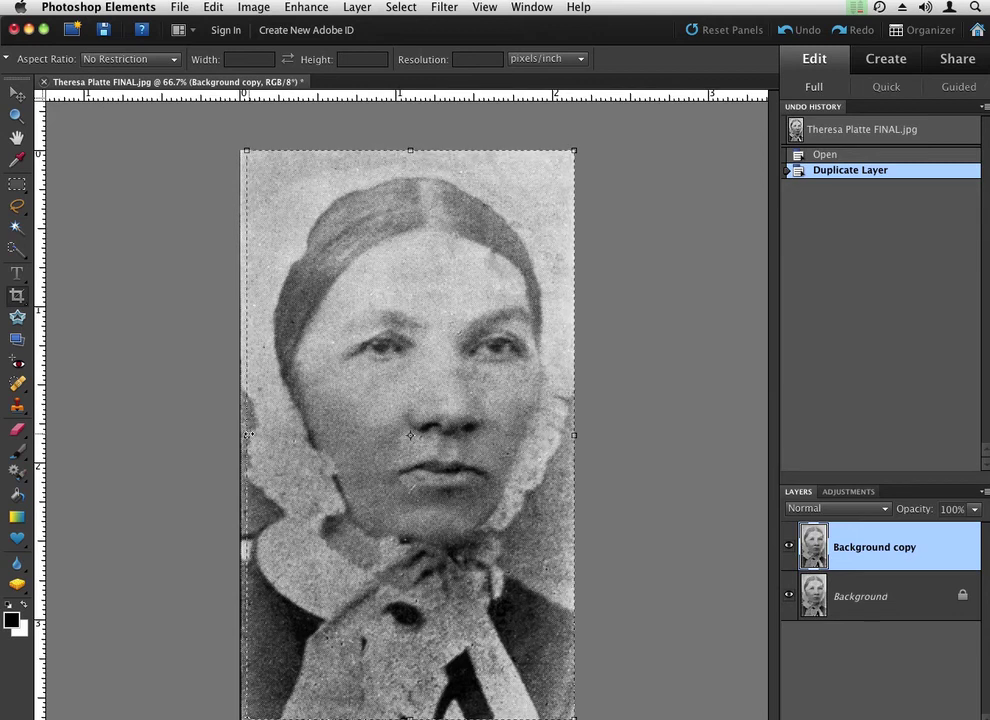
drag(249, 434, 247, 434)
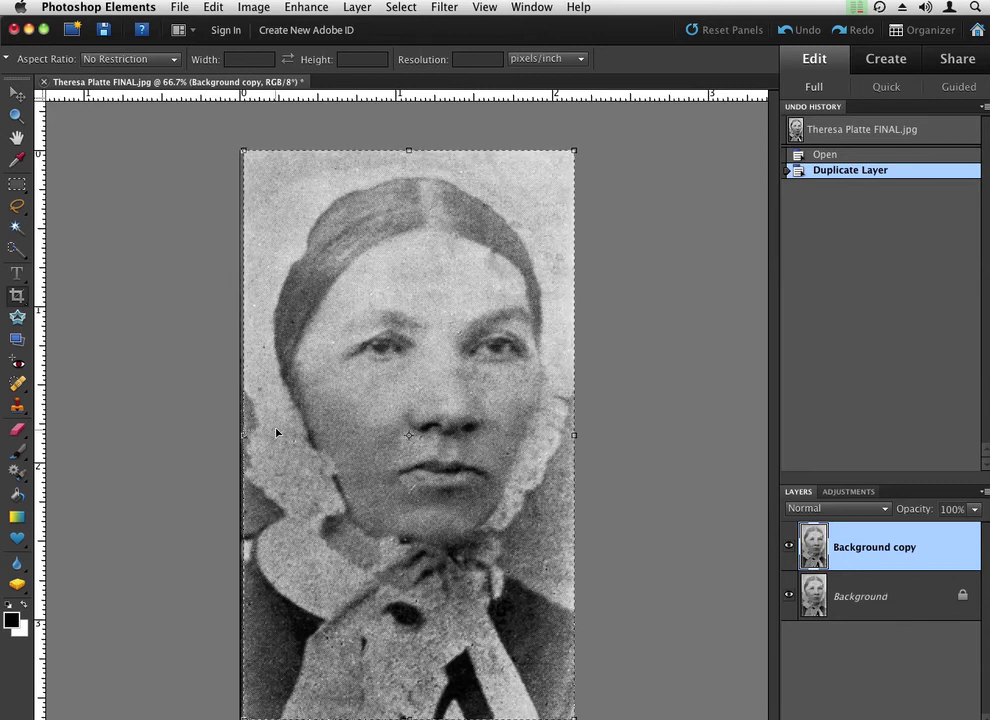
key(Return)
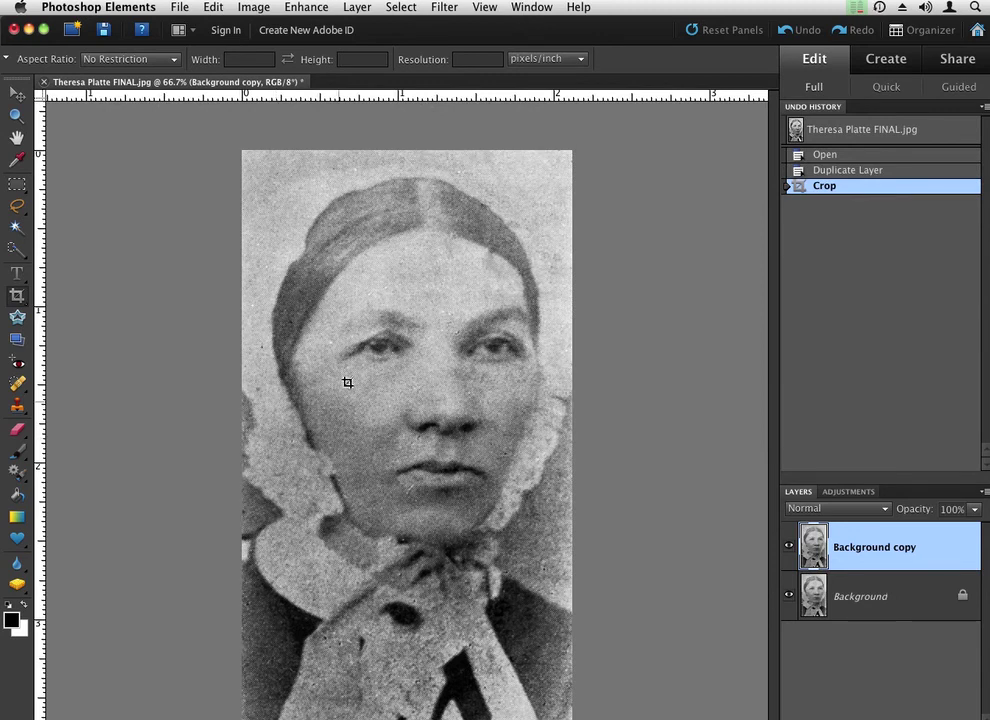
Step: Crop a narrow strip off the portrait's right edge, keeping the full height
drag(532, 568, 572, 719)
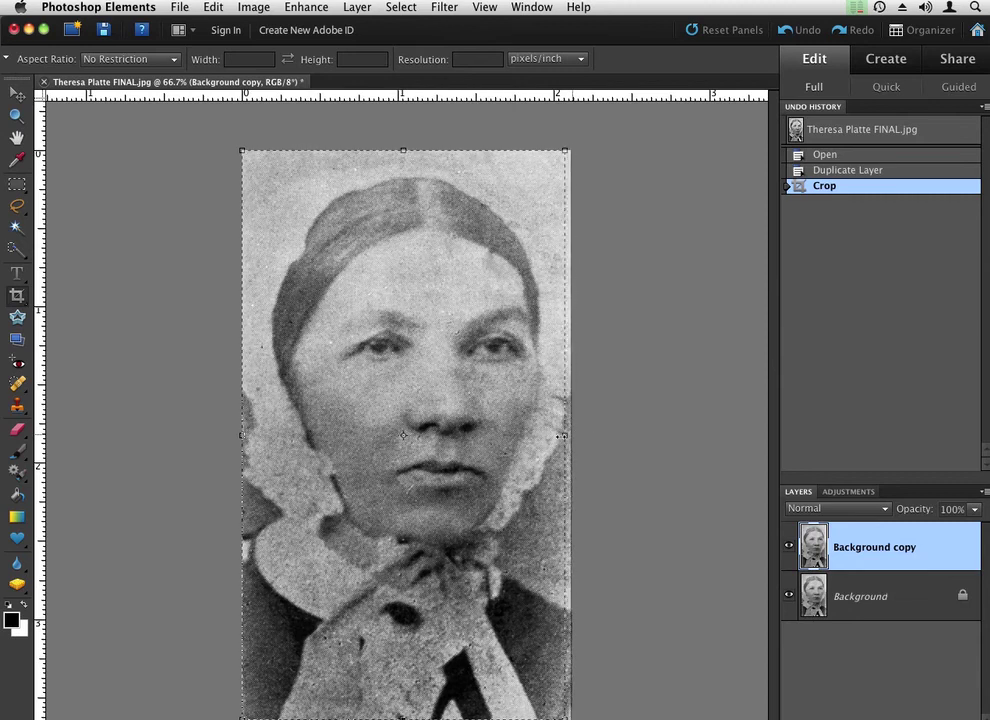
drag(572, 436, 570, 436)
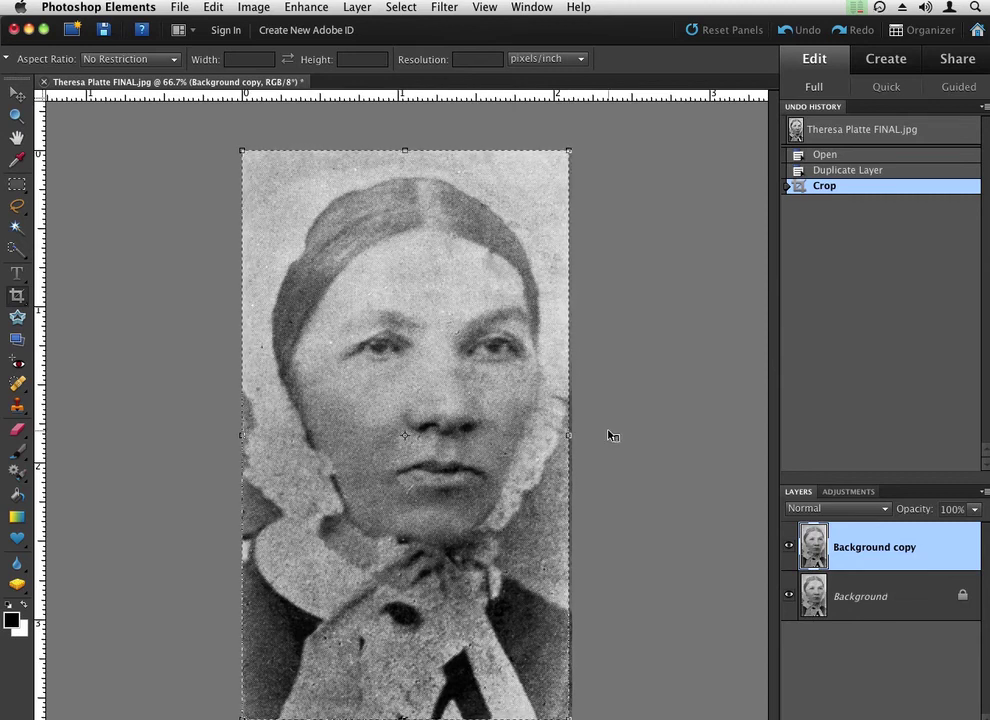
key(Return)
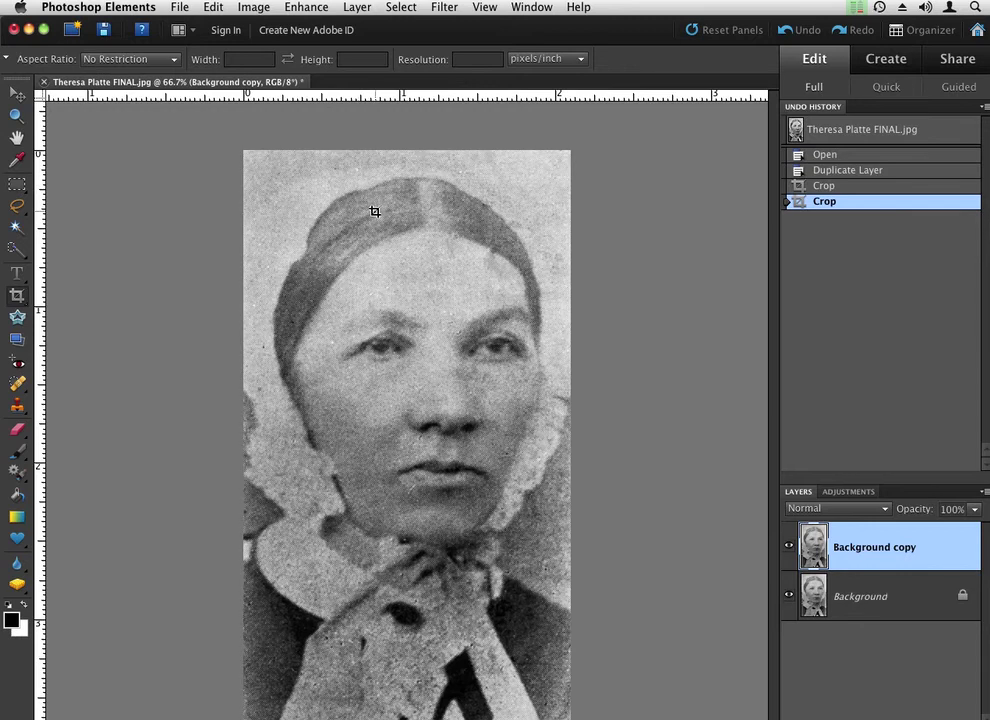
Step: Apply a Gaussian Blur with a 1.0 pixel radius to the Background copy layer and compare it with the unblurred original
click(401, 7)
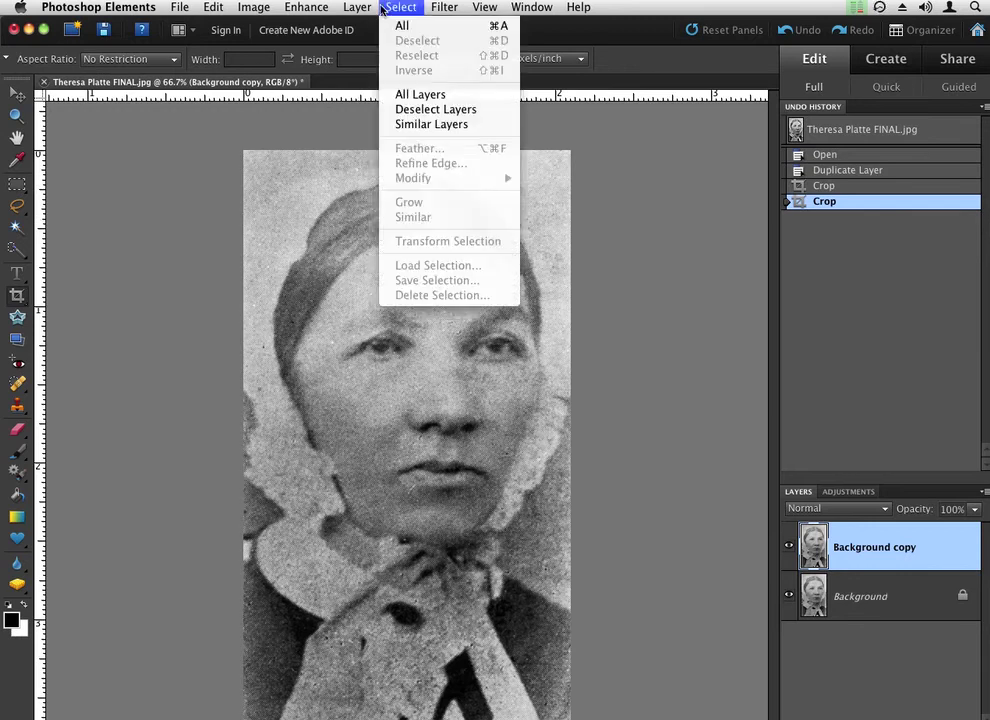
mouse_move(444, 7)
mouse_move(481, 120)
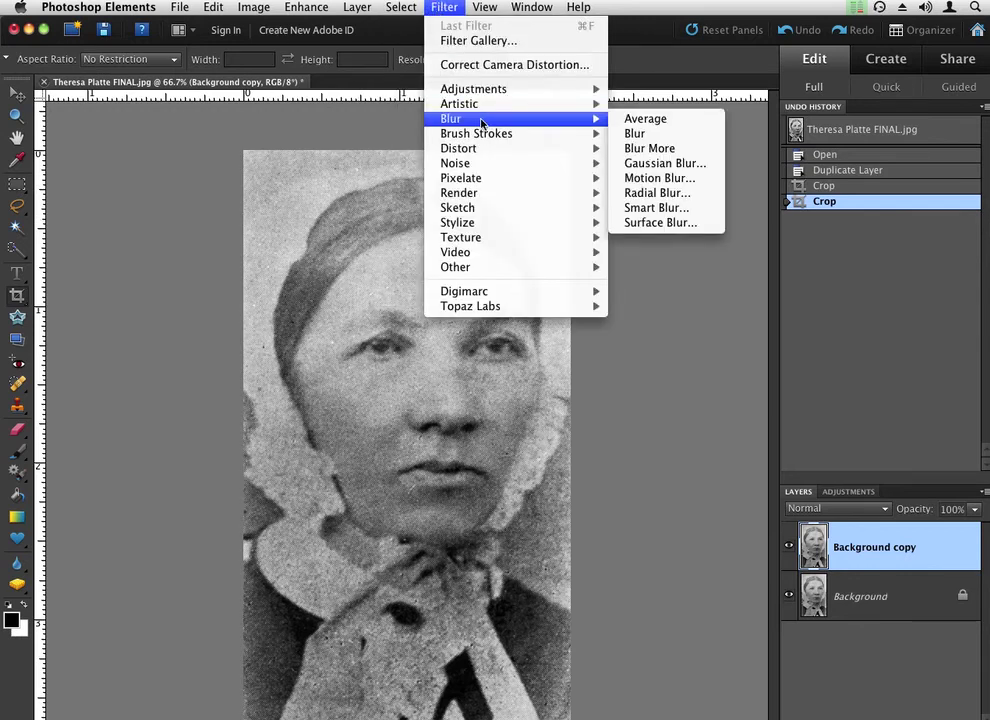
click(668, 164)
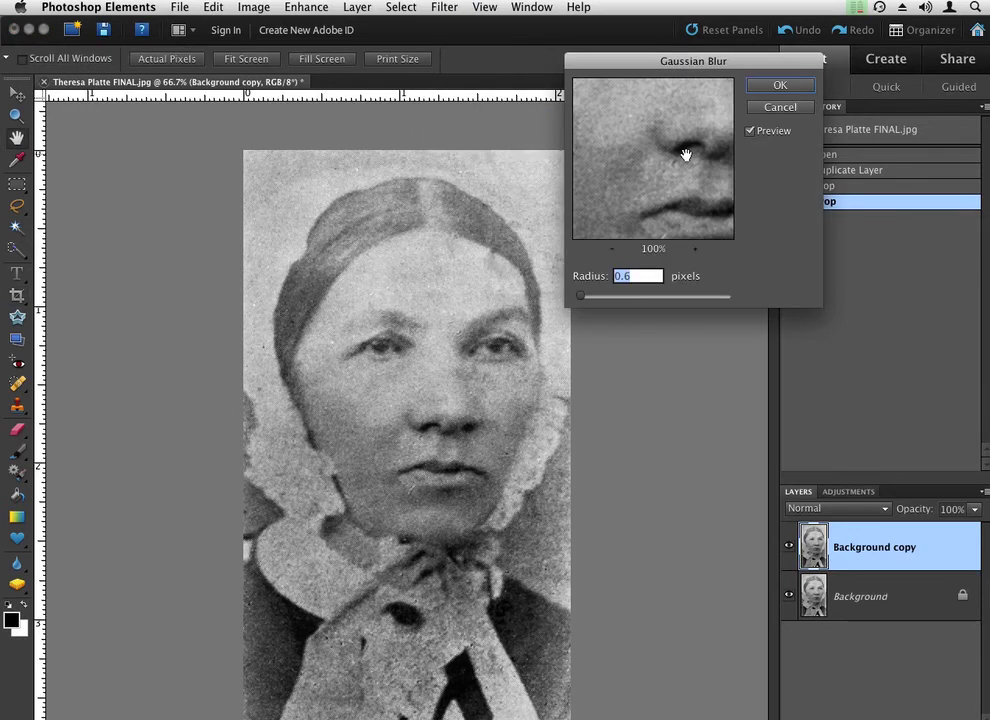
super+click(403, 297)
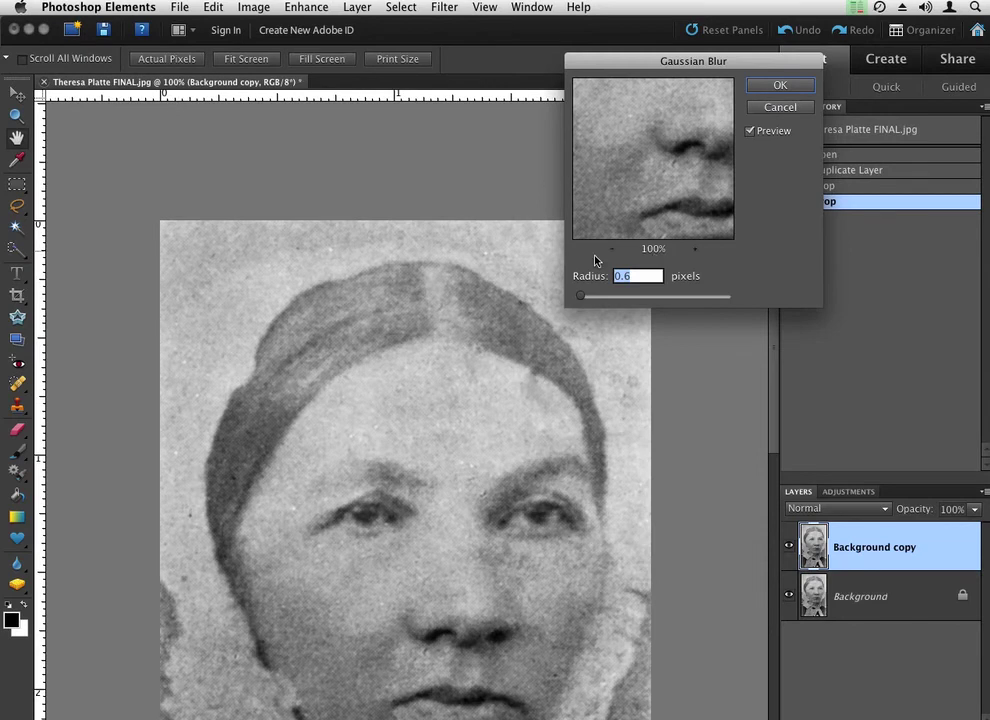
scroll(433, 382, down, 2)
drag(433, 382, 400, 265)
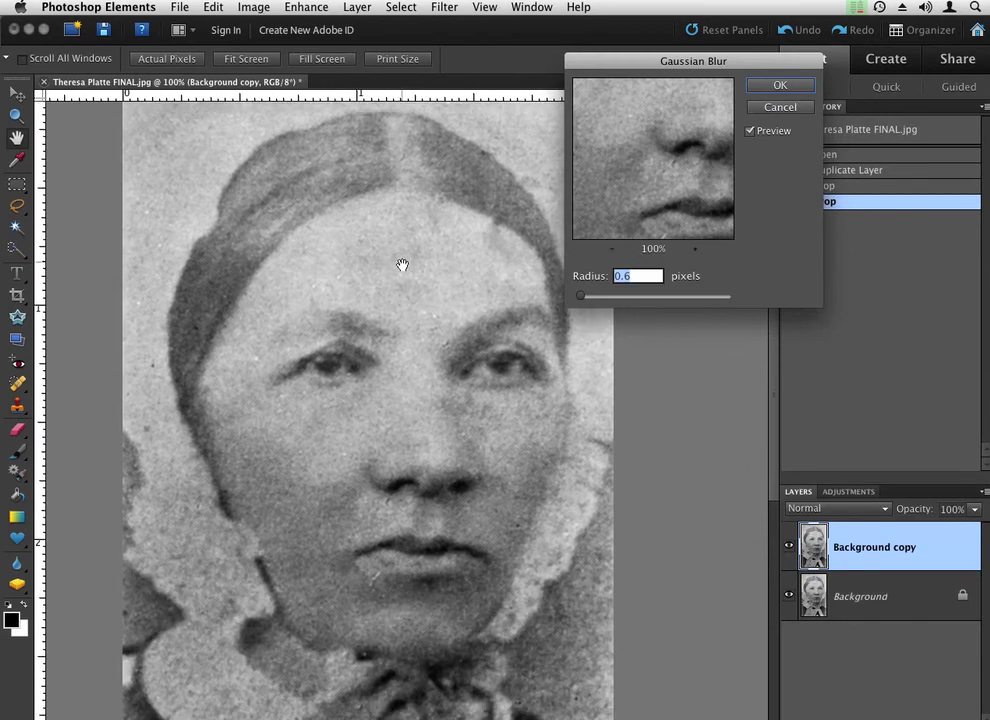
drag(398, 382, 407, 349)
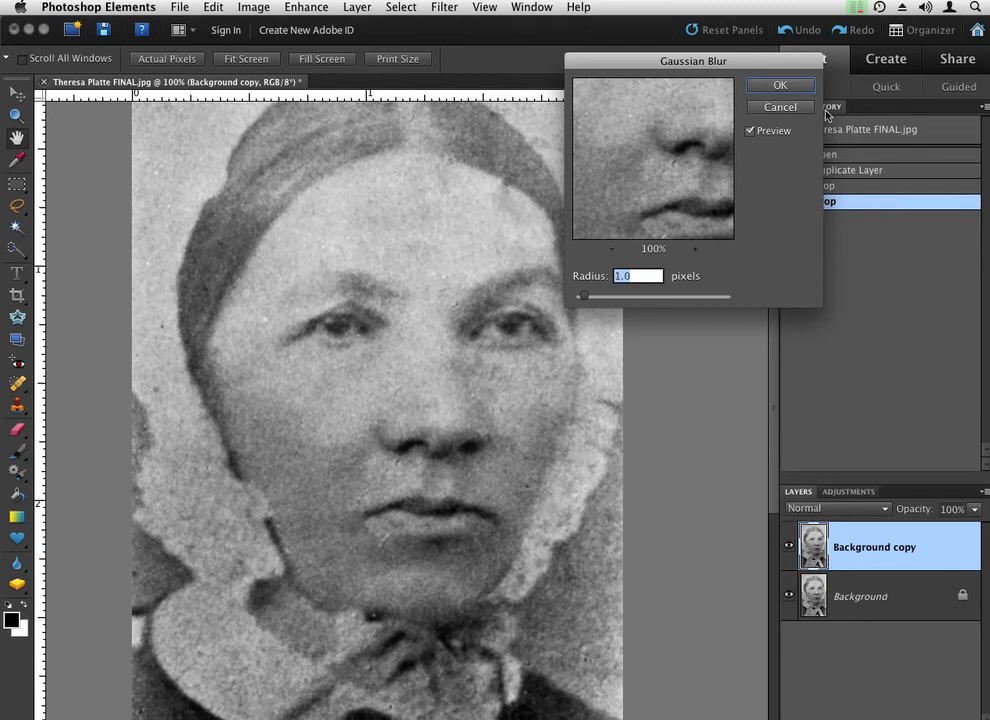
click(771, 136)
click(765, 133)
click(780, 85)
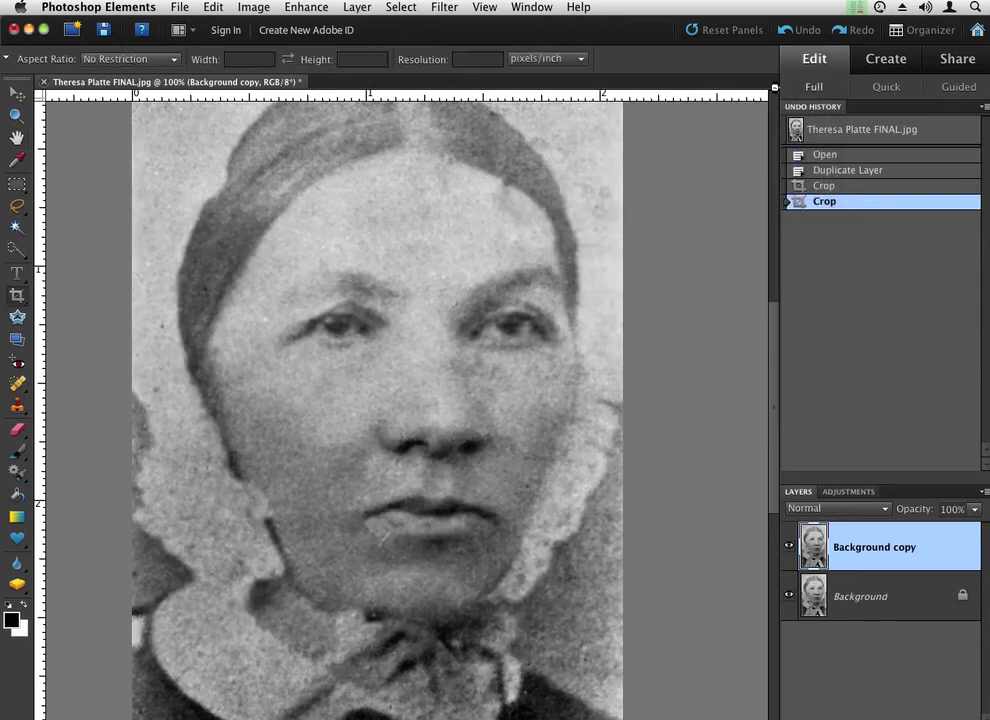
click(789, 546)
click(790, 546)
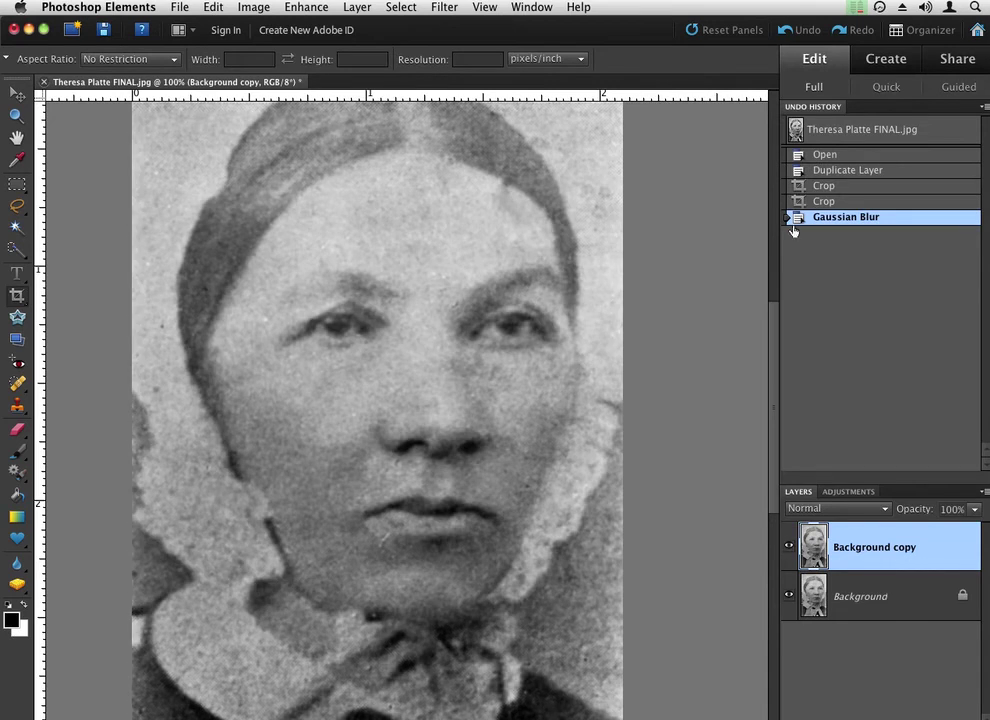
Step: Remove the light scratch below the corner of the mouth with a 60 px content-aware Spot Healing Brush
click(19, 386)
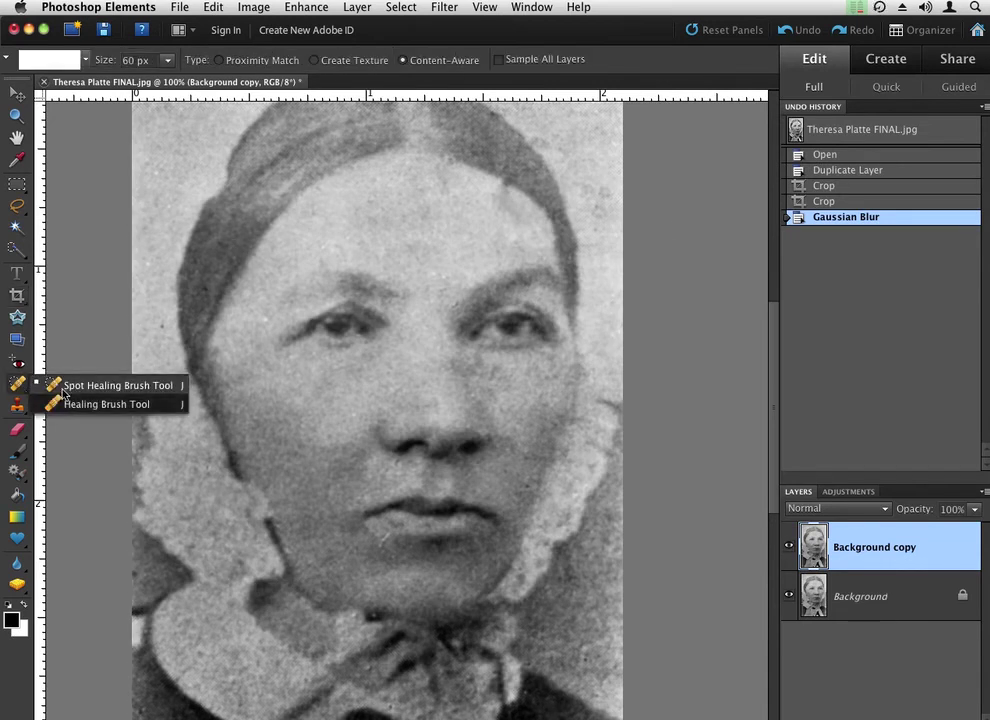
click(91, 386)
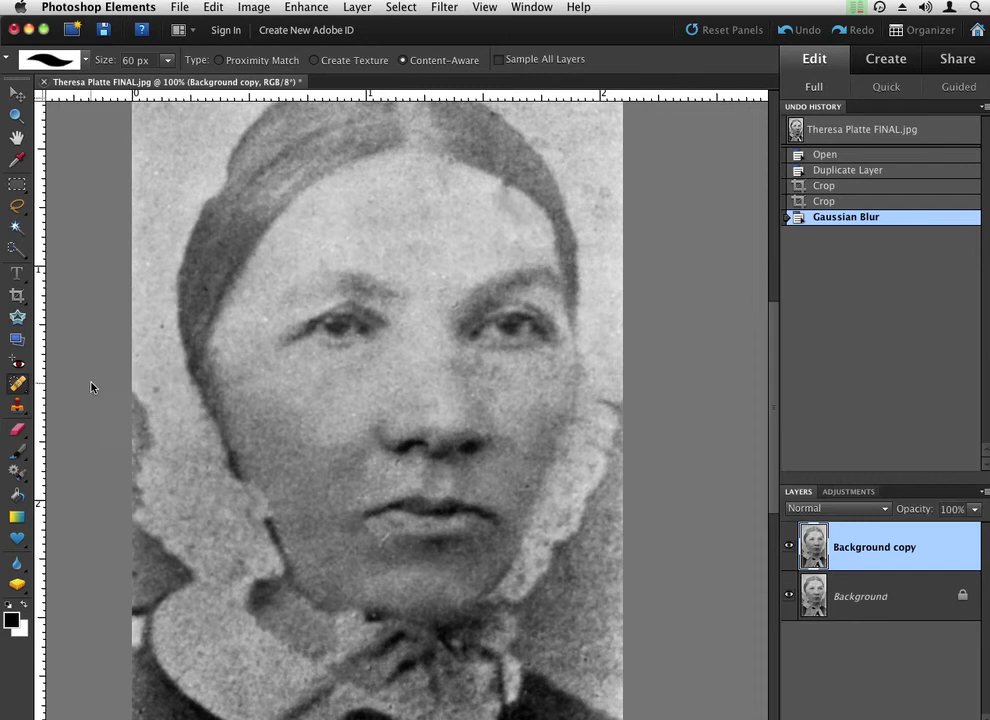
click(380, 540)
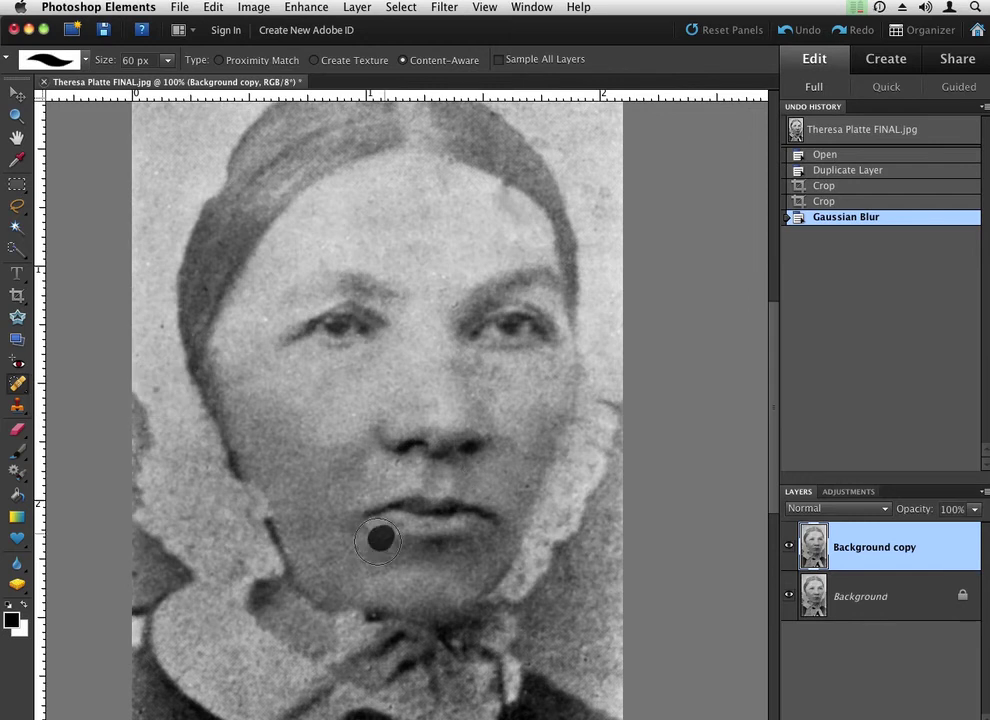
Step: Reduce the healing brush to 20 px and remove small specks on the collar and neck bow
key(bracketleft)
key(bracketleft)
key(bracketleft)
key(bracketleft)
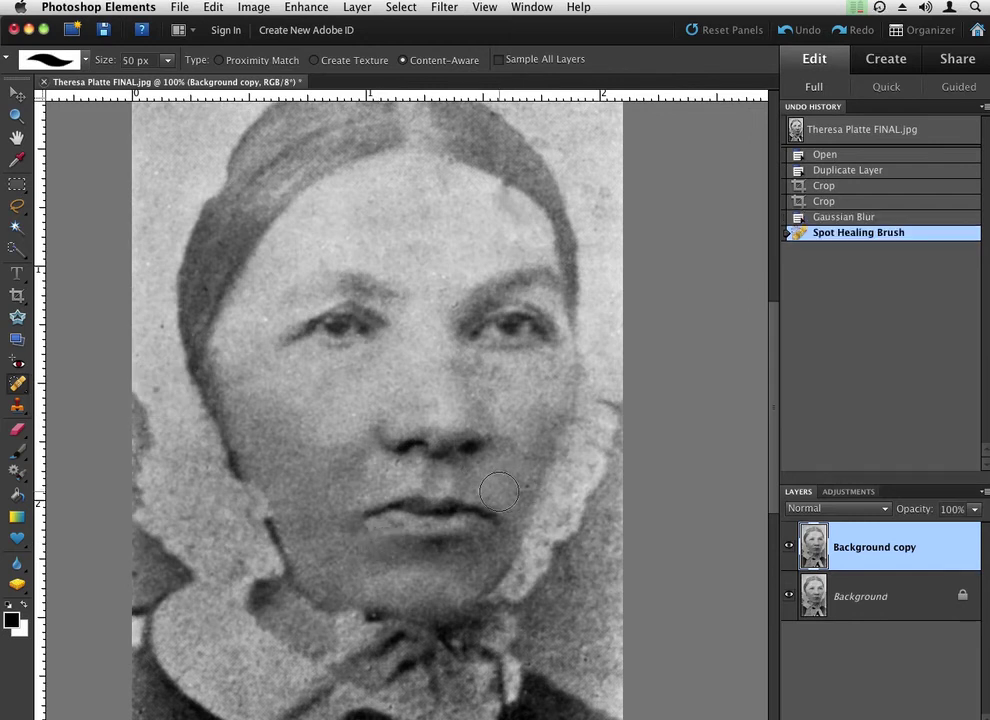
key(bracketleft)
key(bracketleft)
key(bracketleft)
mouse_move(454, 658)
mouse_down()
mouse_move(469, 602)
mouse_move(451, 473)
mouse_move(468, 398)
mouse_up()
drag(305, 541, 286, 542)
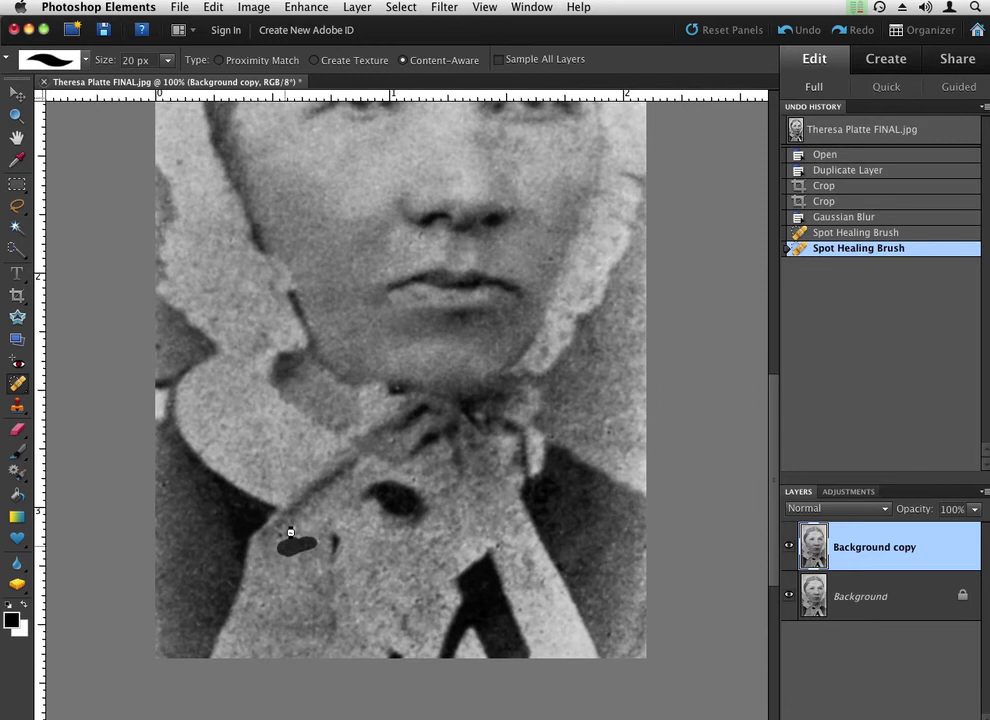
mouse_move(312, 453)
mouse_down()
mouse_move(262, 441)
mouse_move(297, 451)
mouse_up()
click(151, 347)
Step: Heal the dark specks in the backdrop beside the hair and a spot near the outer eyebrow on that side
drag(453, 395, 424, 467)
drag(432, 424, 475, 499)
click(174, 366)
click(174, 366)
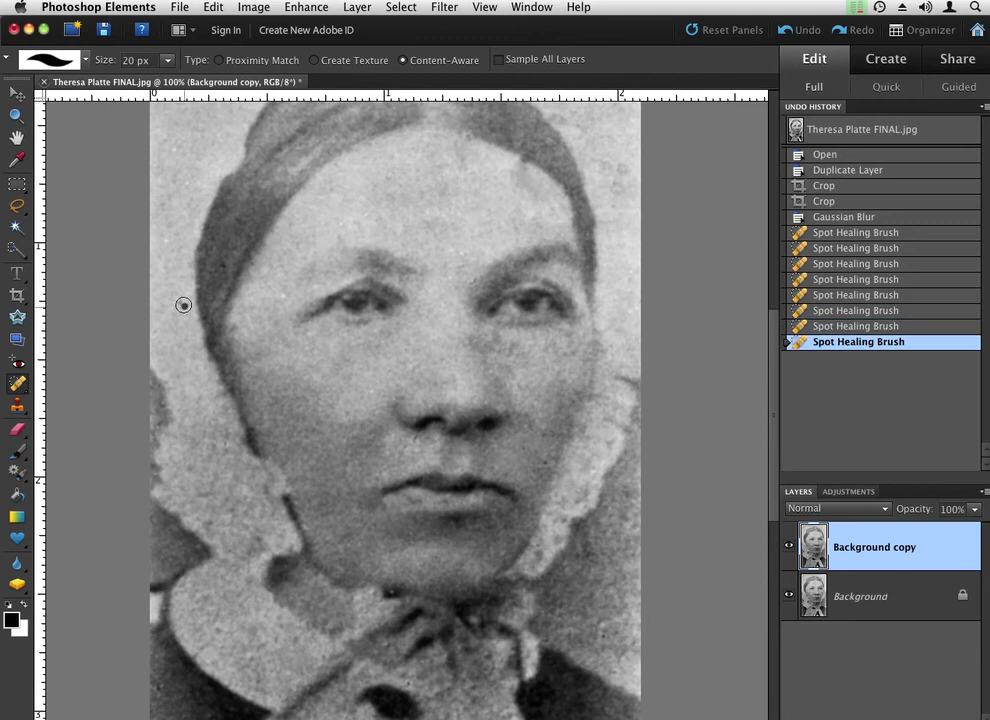
click(183, 306)
click(283, 294)
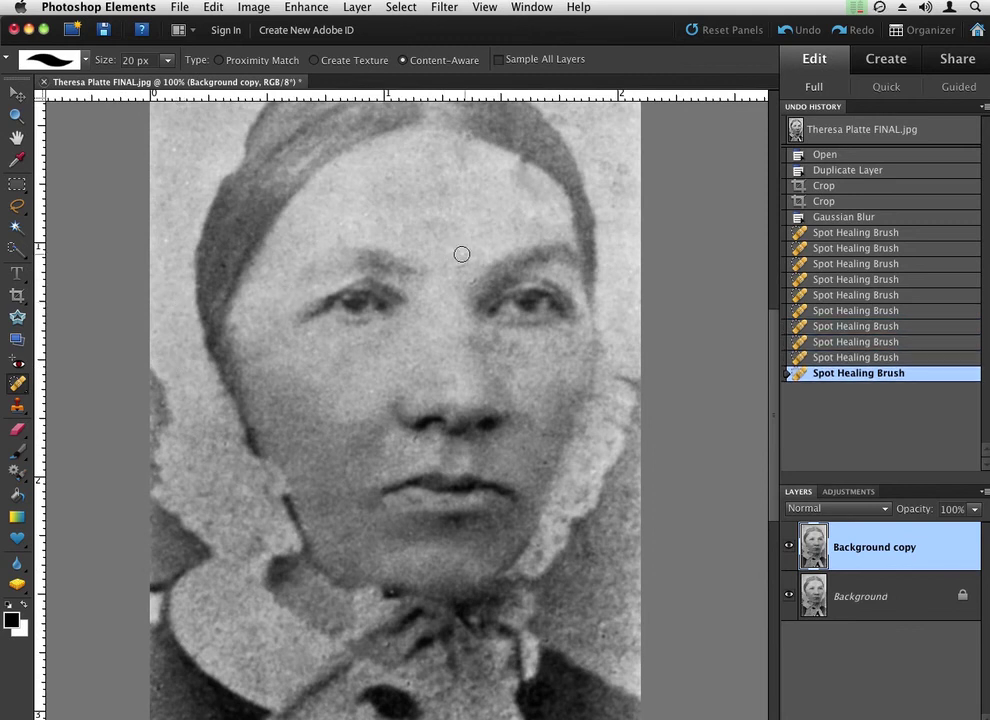
Step: Heal the small spots between the eyebrows and across the forehead with the 20 px Spot Healing Brush
mouse_move(450, 251)
mouse_down()
mouse_move(462, 259)
mouse_move(462, 311)
mouse_move(409, 327)
mouse_up()
click(477, 280)
drag(432, 237, 418, 230)
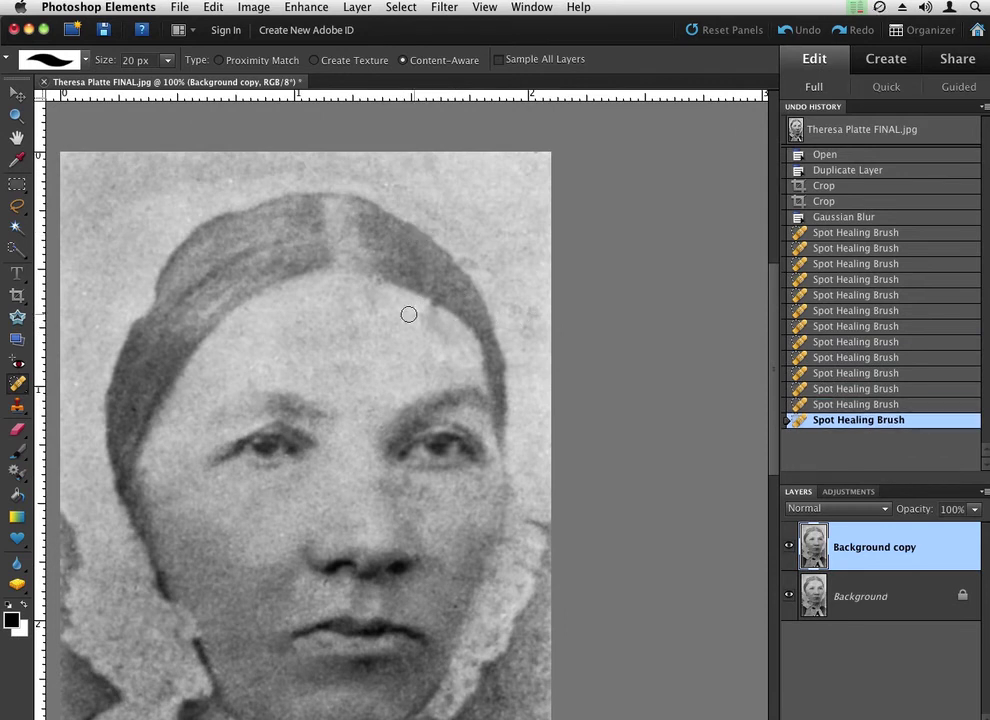
drag(347, 340, 364, 338)
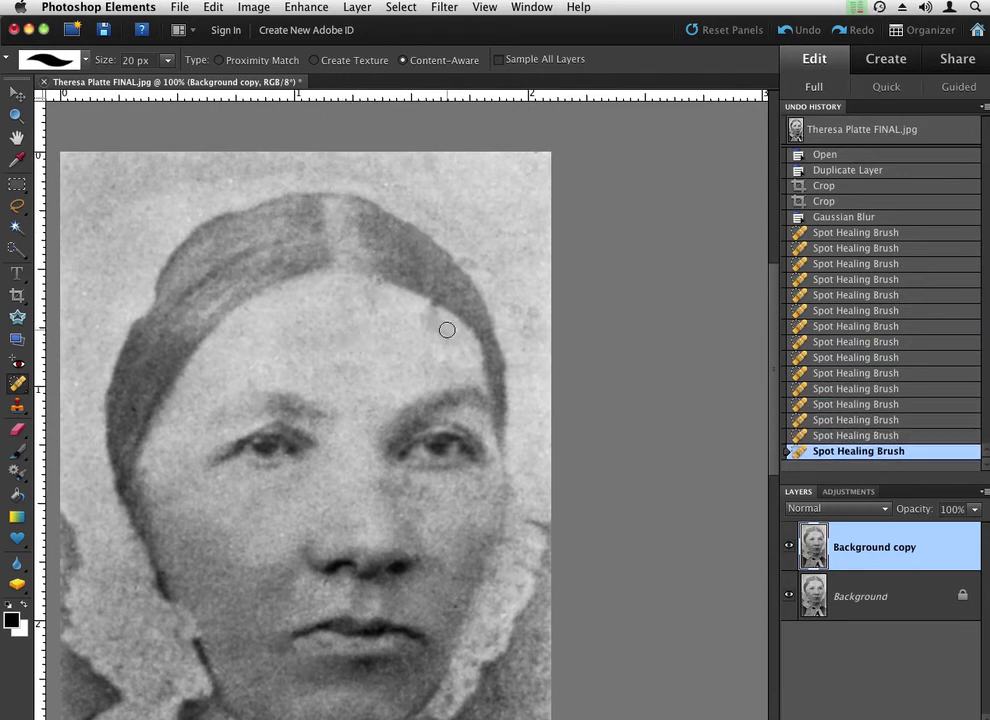
key(x)
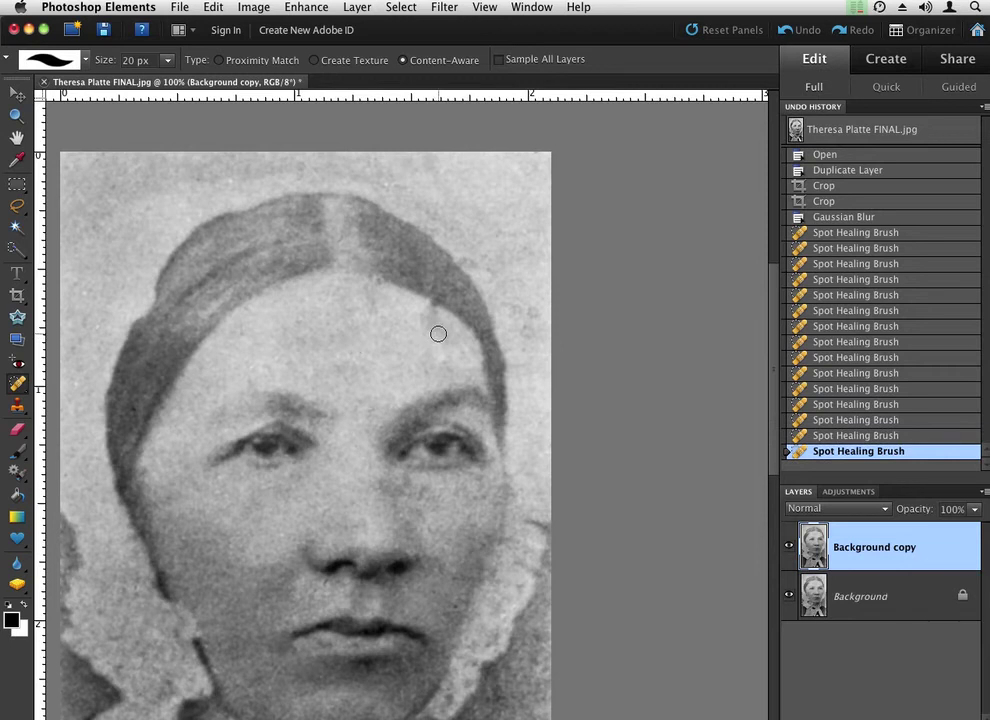
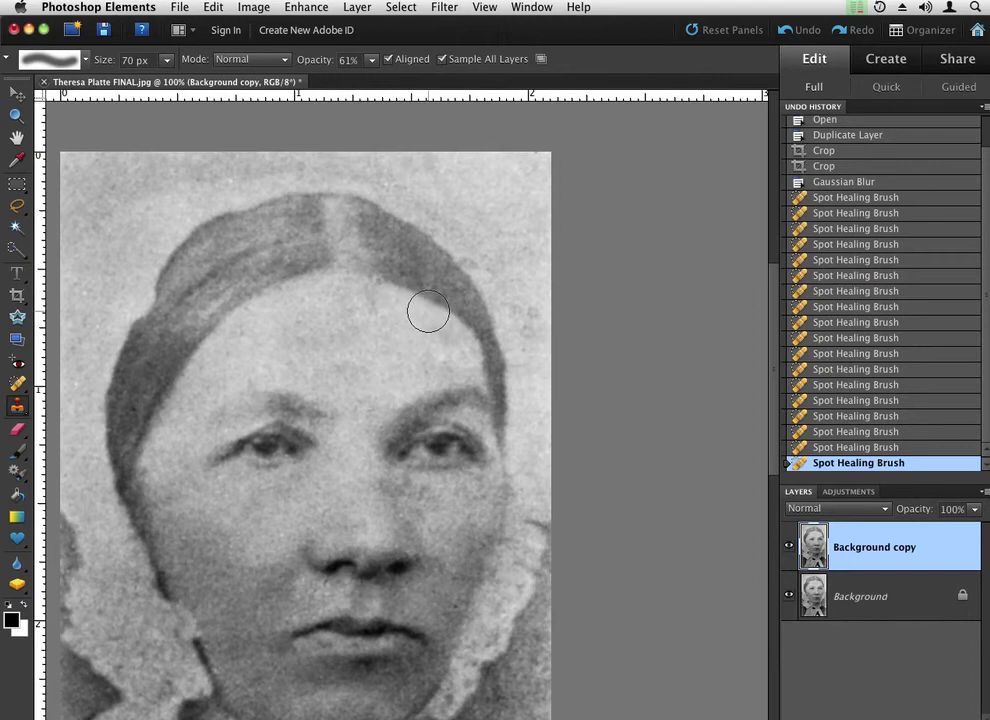
Step: Clean the hairline above the brow near the temple with a 70 px Clone Stamp at 61% opacity
drag(429, 311, 431, 316)
click(429, 316)
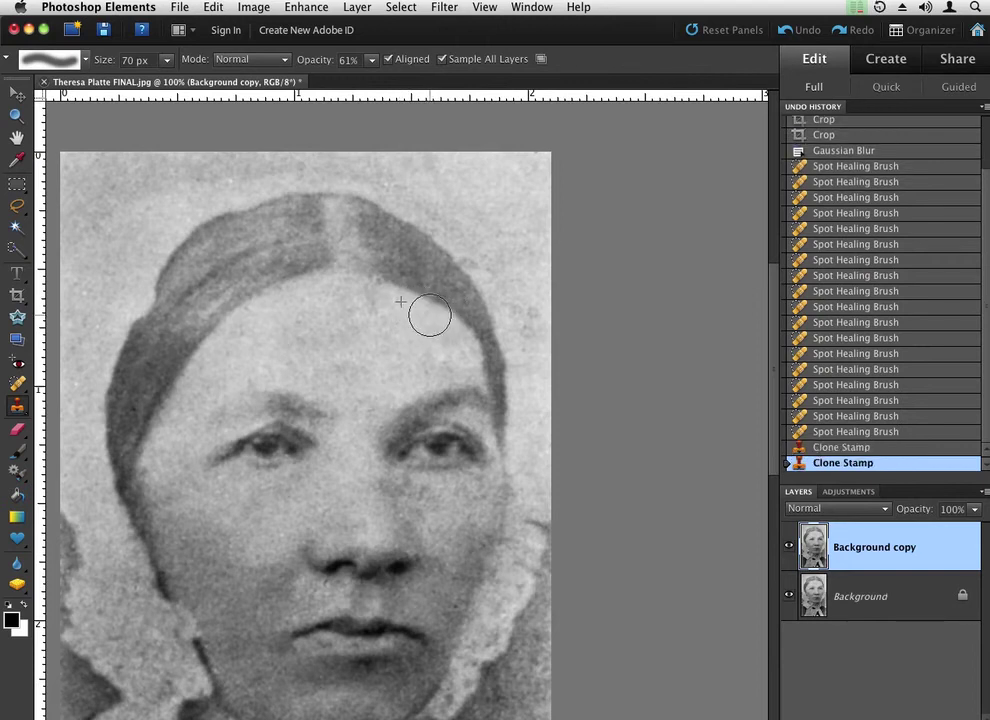
click(426, 315)
click(425, 314)
click(424, 314)
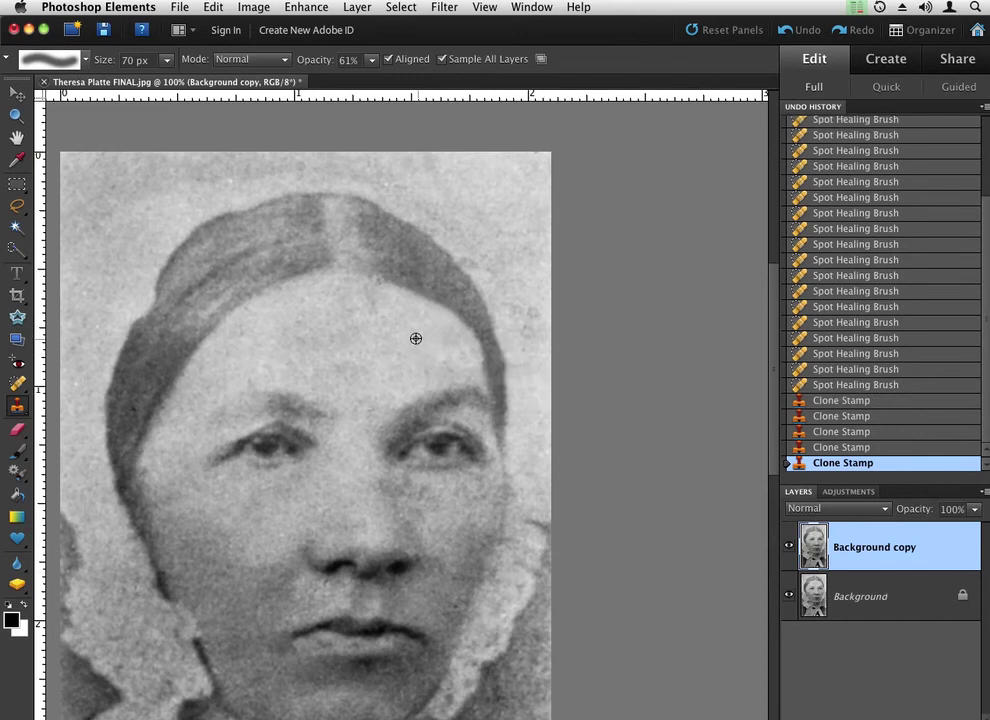
Step: Sample clean forehead skin and clone it over the uneven patches below the centre hair parting
alt+click(326, 308)
click(364, 302)
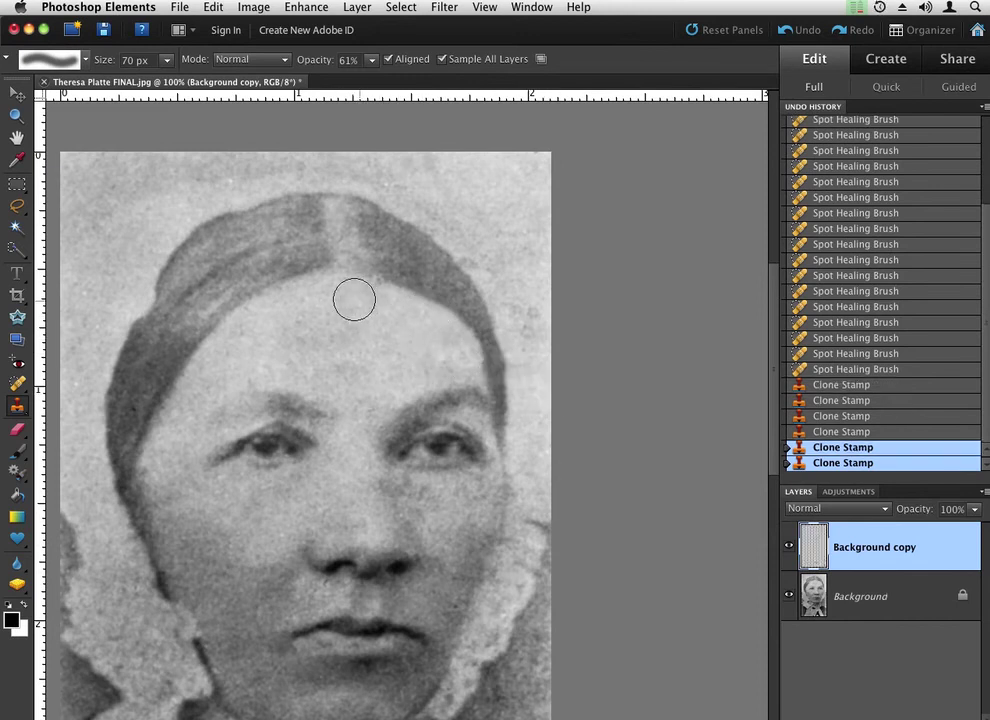
click(348, 297)
click(347, 335)
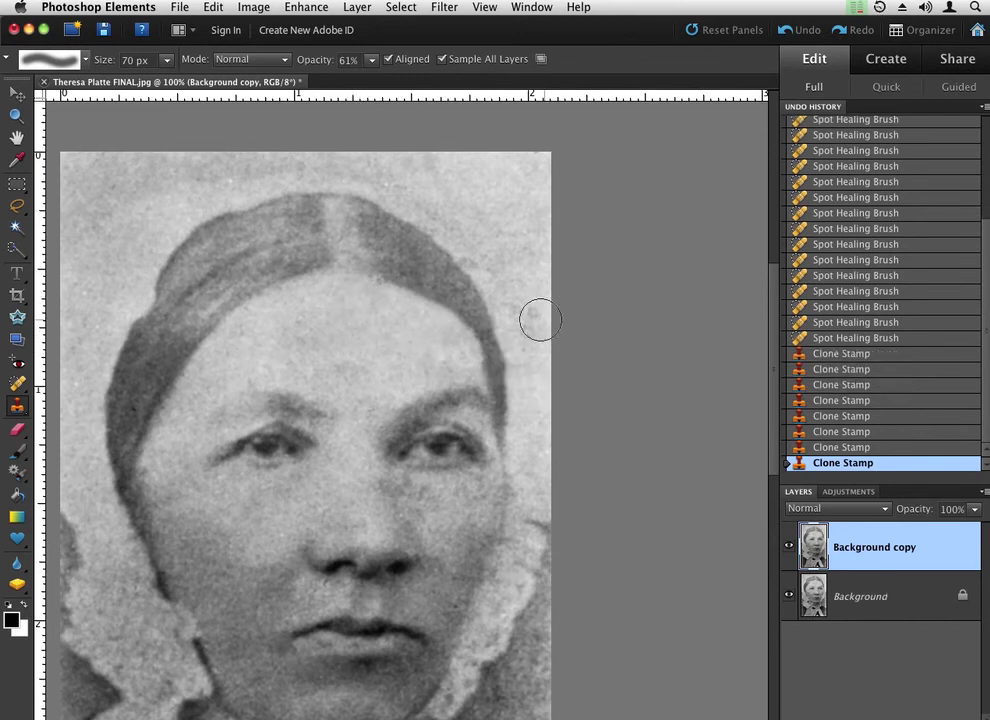
alt+click(283, 342)
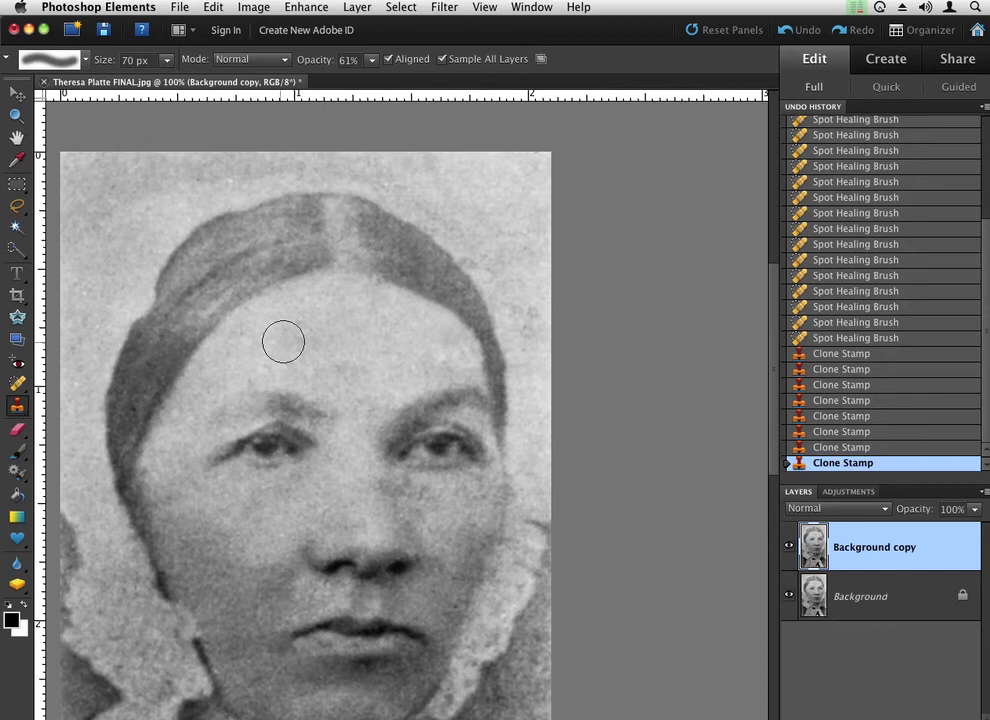
Step: Sample skin near the temple and clone it over the blotches on that side of the forehead
alt+click(449, 331)
click(463, 352)
click(462, 353)
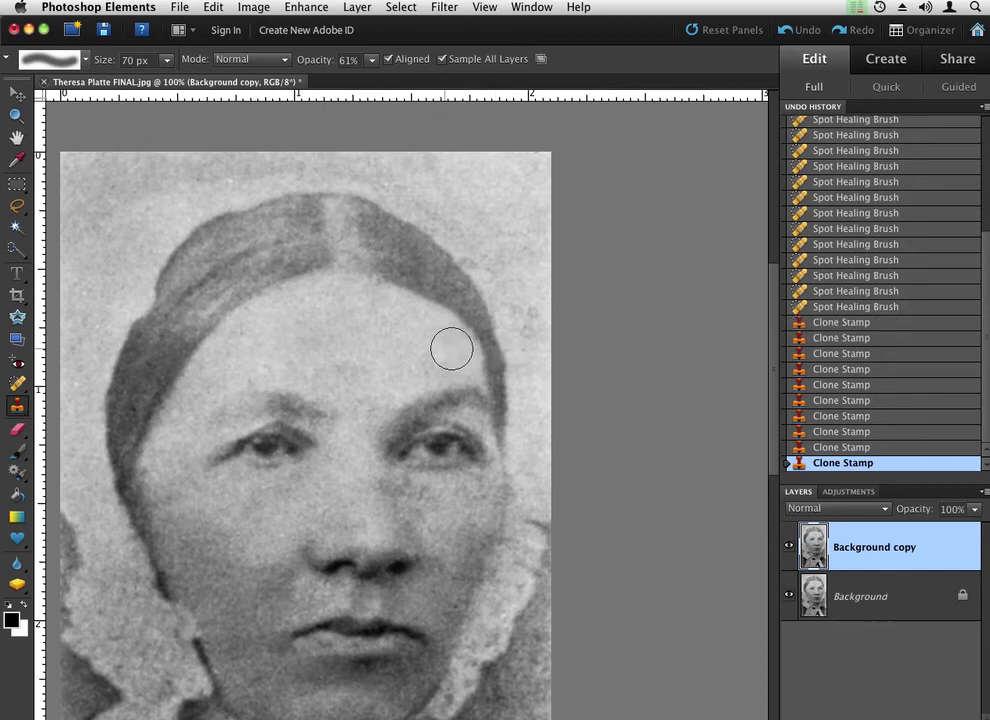
click(433, 350)
Step: Heal the dark speck on the cheek edge beside the lace and a spot below the lace with a 20 px content-aware Spot Healing Brush
scroll(370, 380, down, 5)
scroll(404, 347, right, 2)
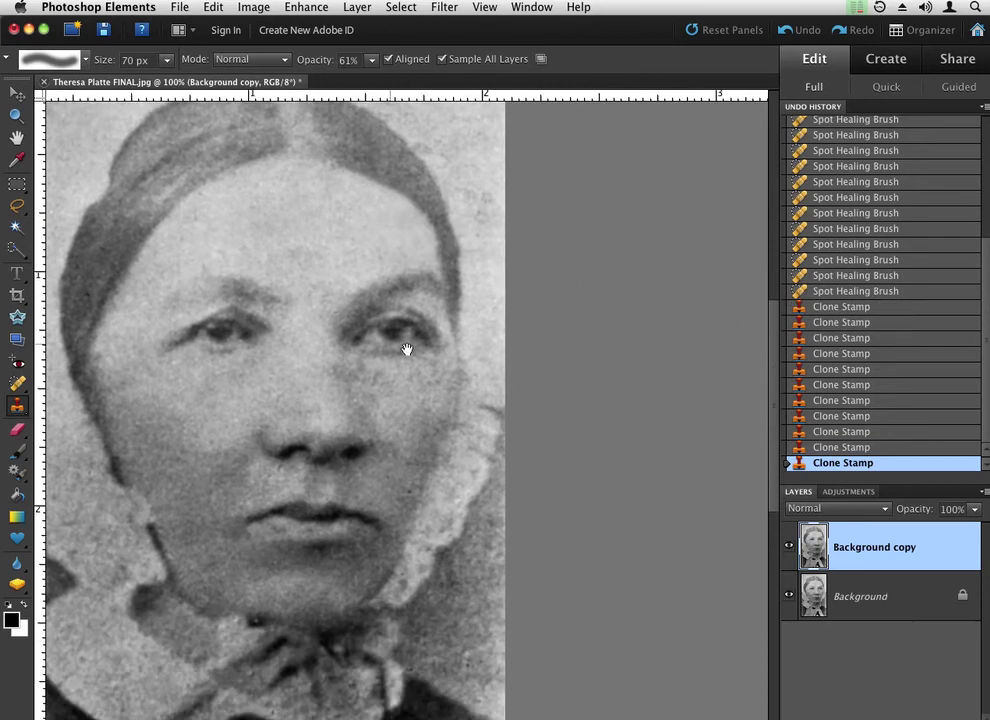
key(j)
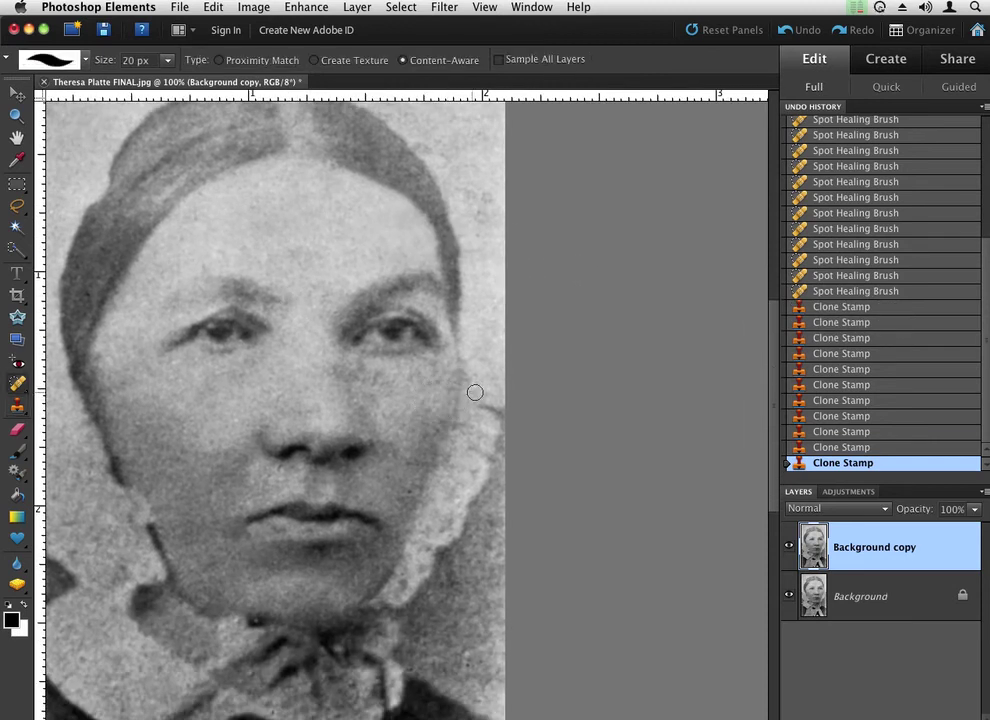
click(408, 489)
drag(480, 387, 430, 222)
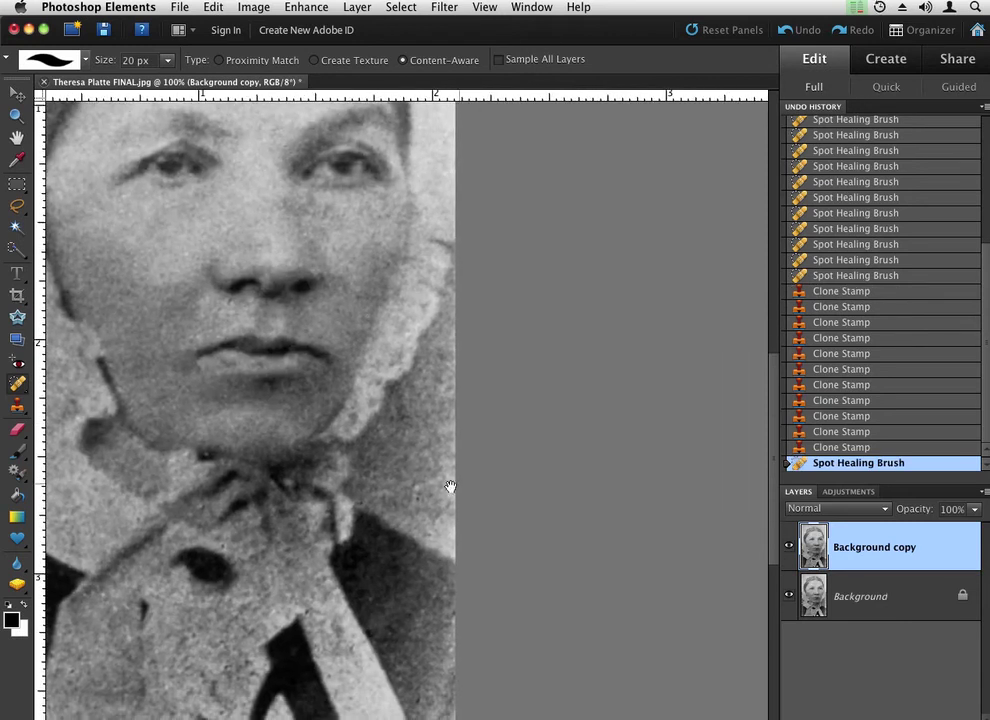
click(417, 494)
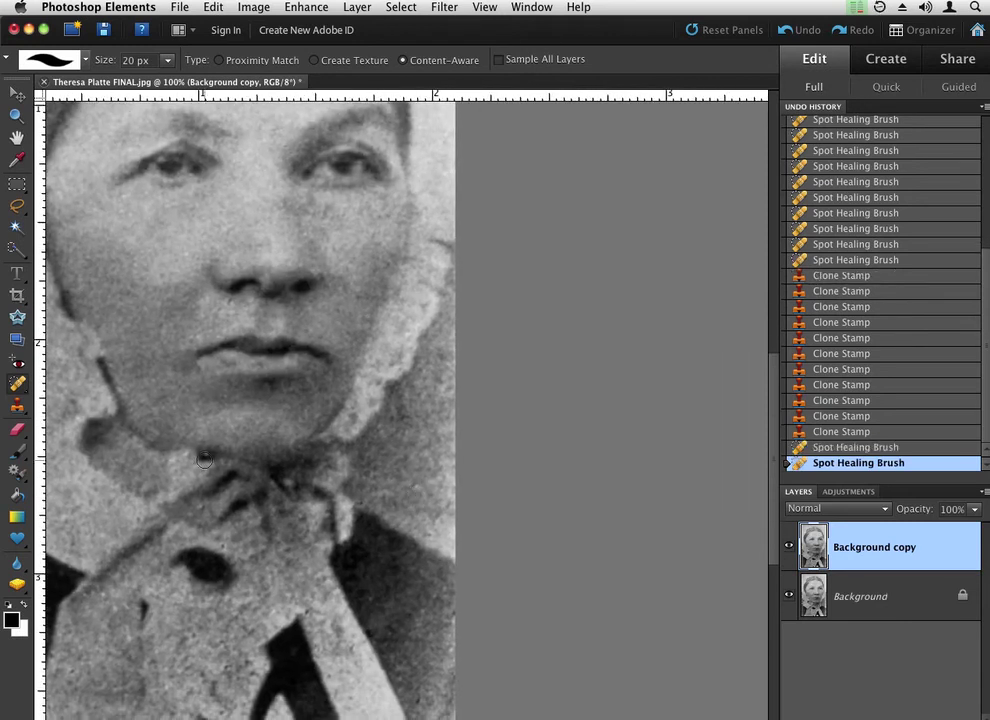
Step: Undo the last heal and retouch the area around the dark spot under the jaw with a 30 px Clone Stamp
key(super+z)
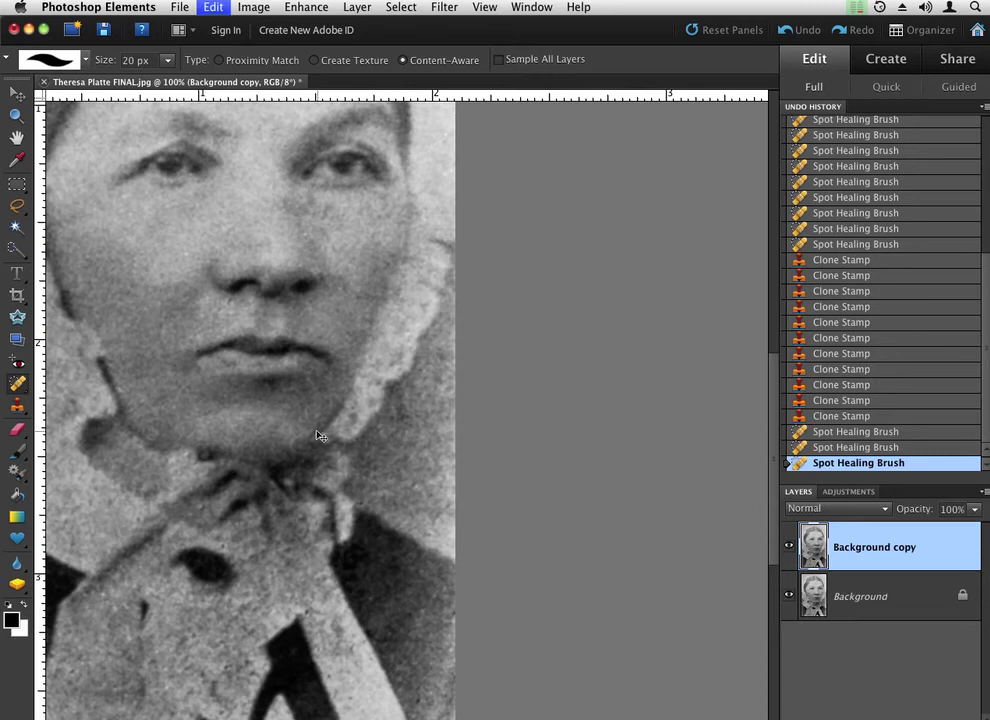
key(s)
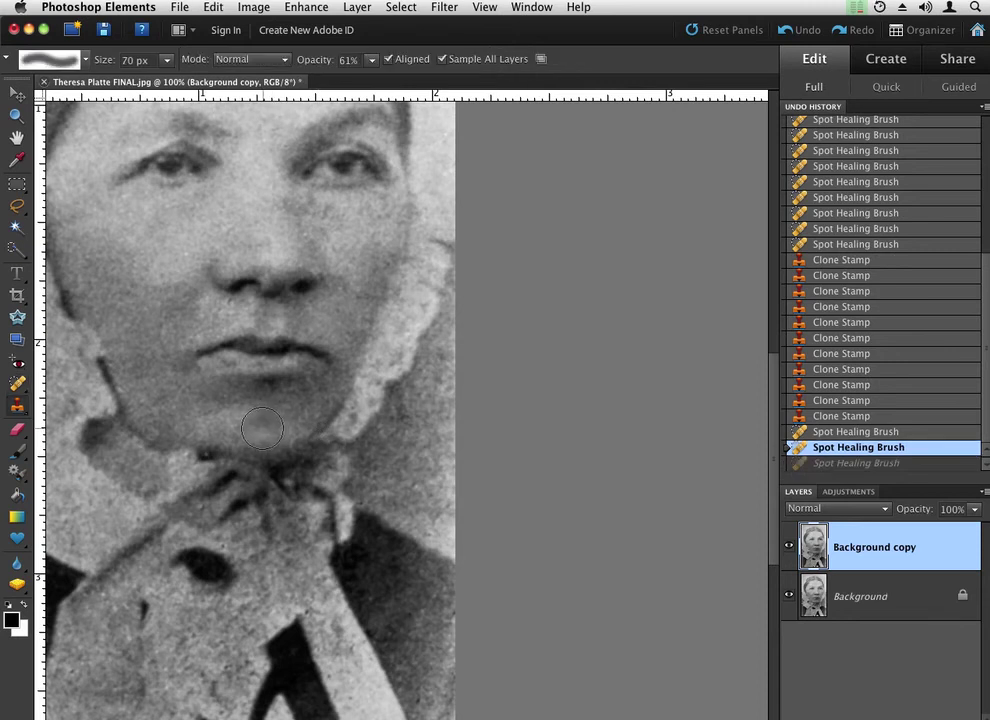
key(bracketleft)
key(bracketleft)
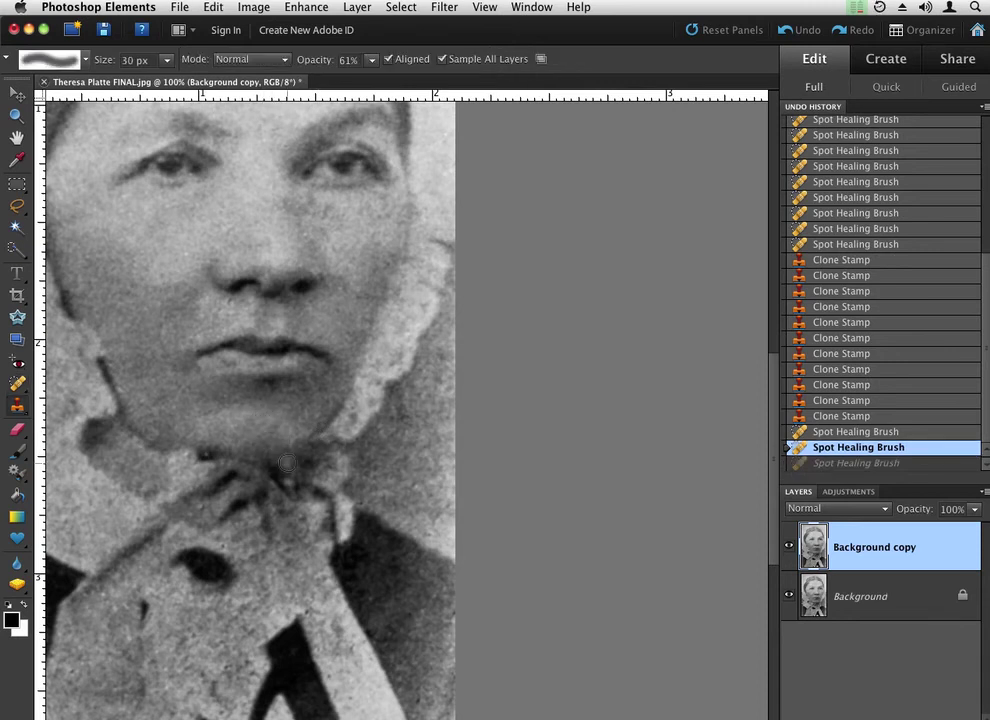
click(209, 453)
click(221, 455)
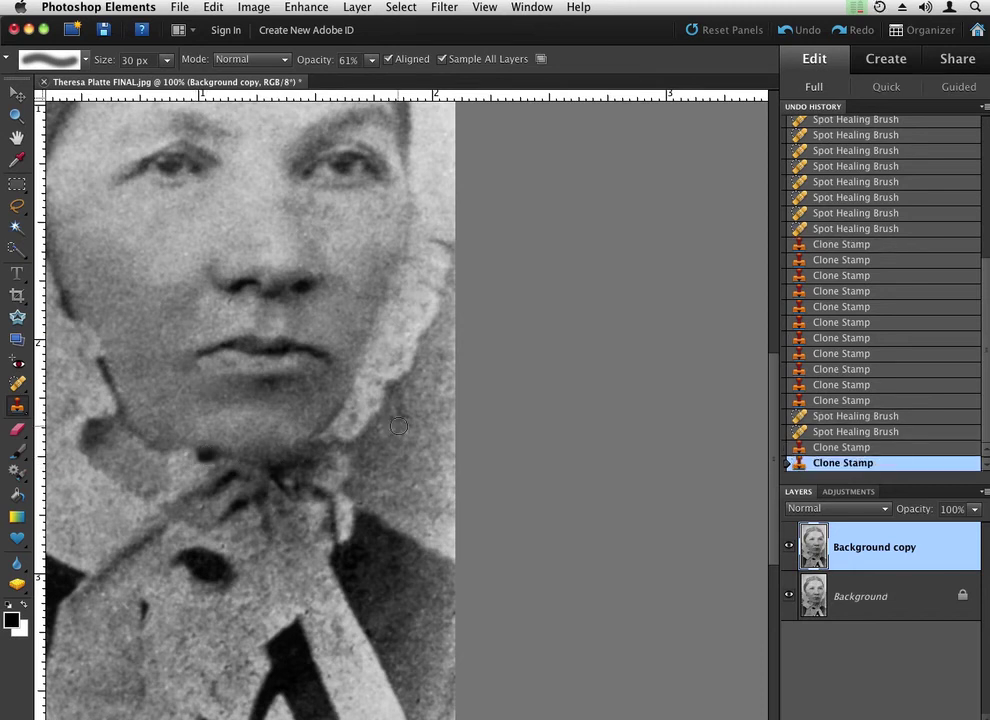
Step: Select the darker lower part of the portrait, from just above the nostrils to the photo's lower edge, with the freehand Lasso
drag(300, 445, 275, 368)
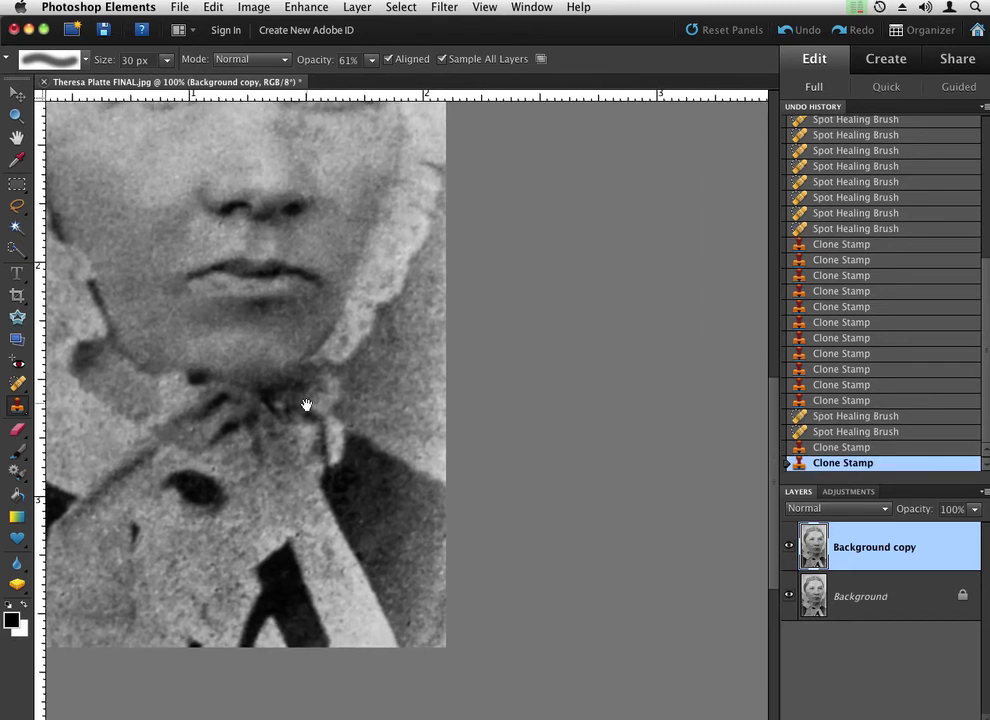
key(super+minus)
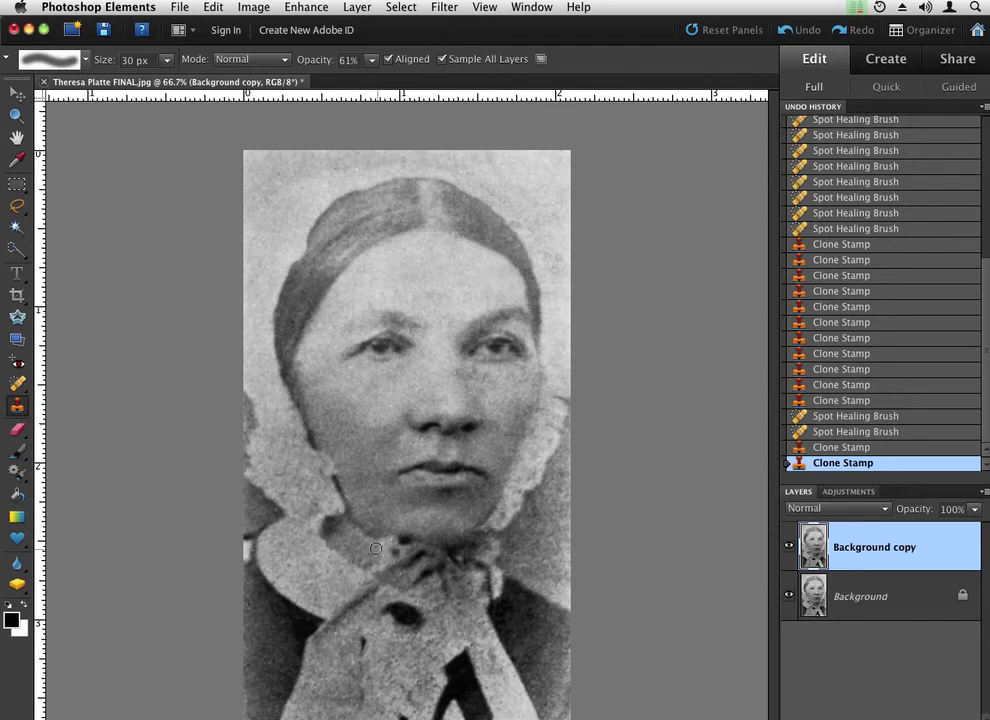
key(q)
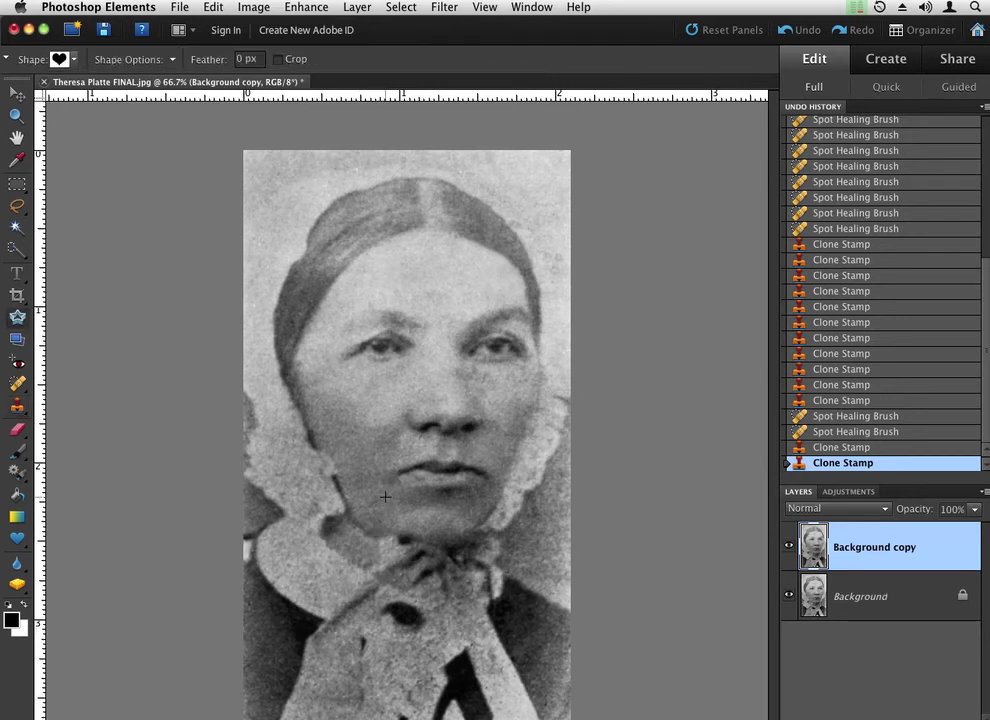
key(b)
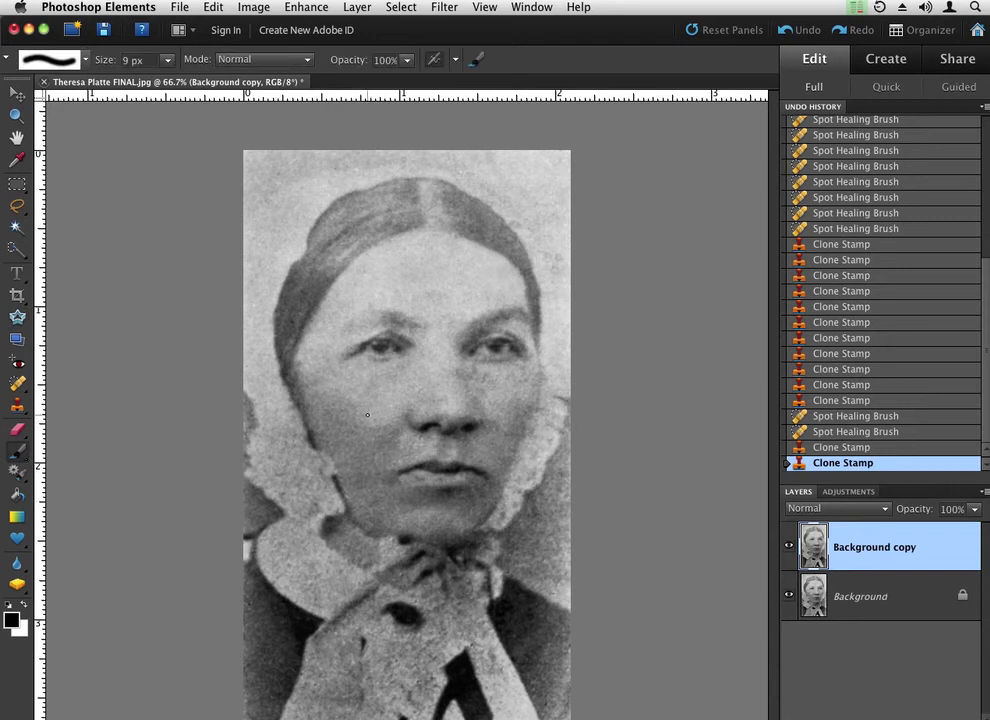
key(l)
click(15, 208)
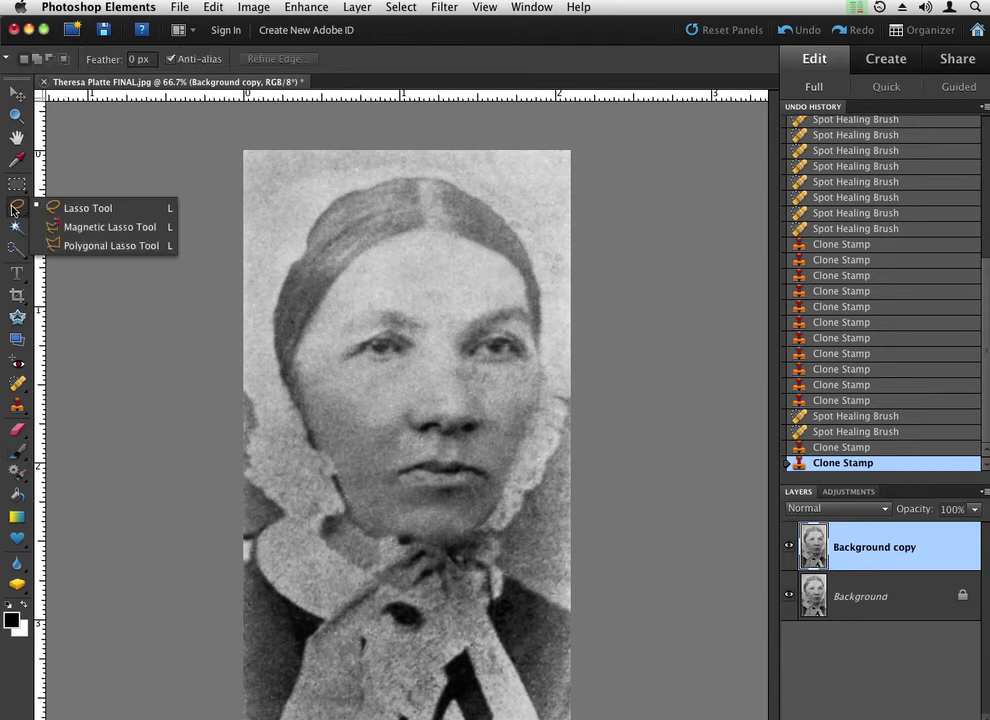
click(60, 208)
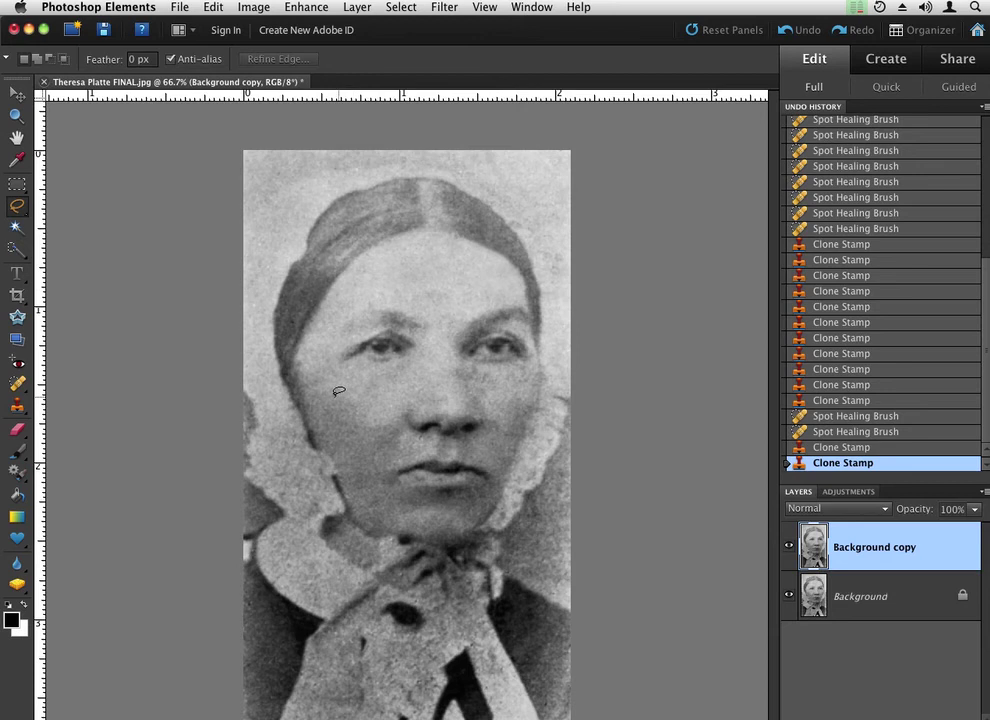
mouse_move(250, 386)
mouse_down()
mouse_move(405, 414)
mouse_move(491, 413)
mouse_move(560, 396)
mouse_move(570, 405)
mouse_move(571, 644)
mouse_up()
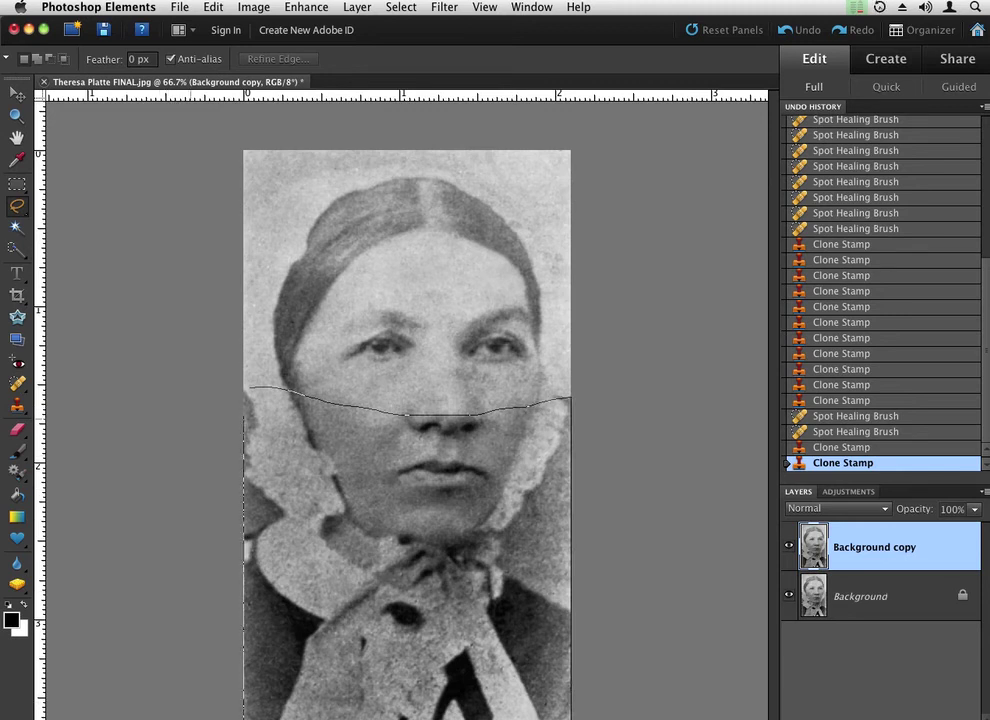
mouse_move(250, 389)
mouse_down()
mouse_move(259, 382)
mouse_move(245, 440)
mouse_up()
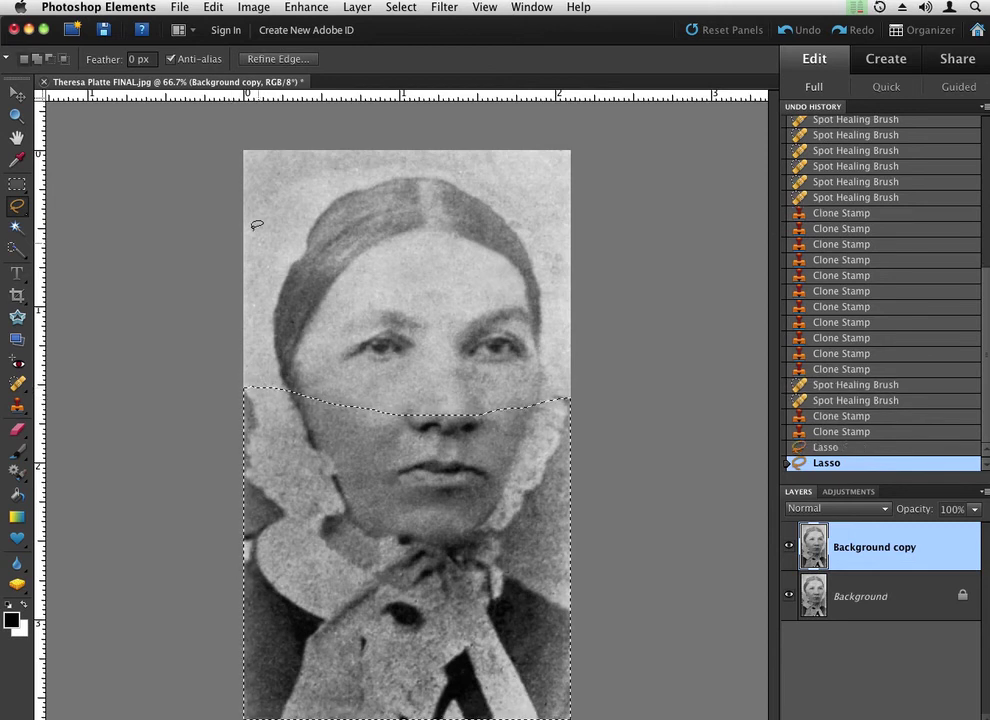
Step: Feather the lower-portrait selection by 20 pixels
click(306, 7)
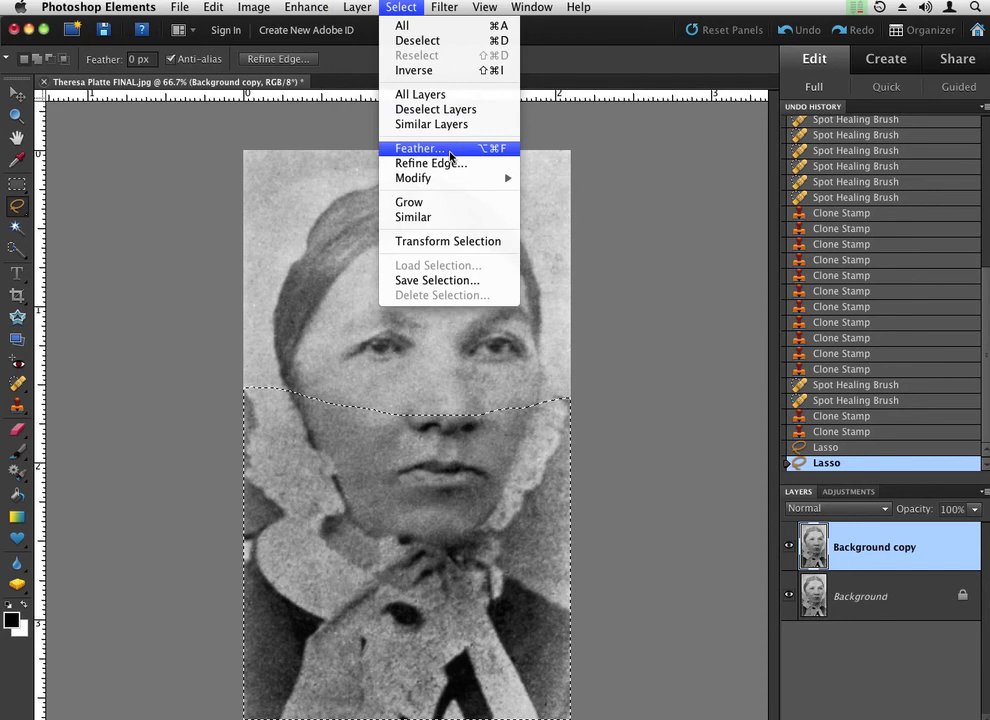
click(450, 156)
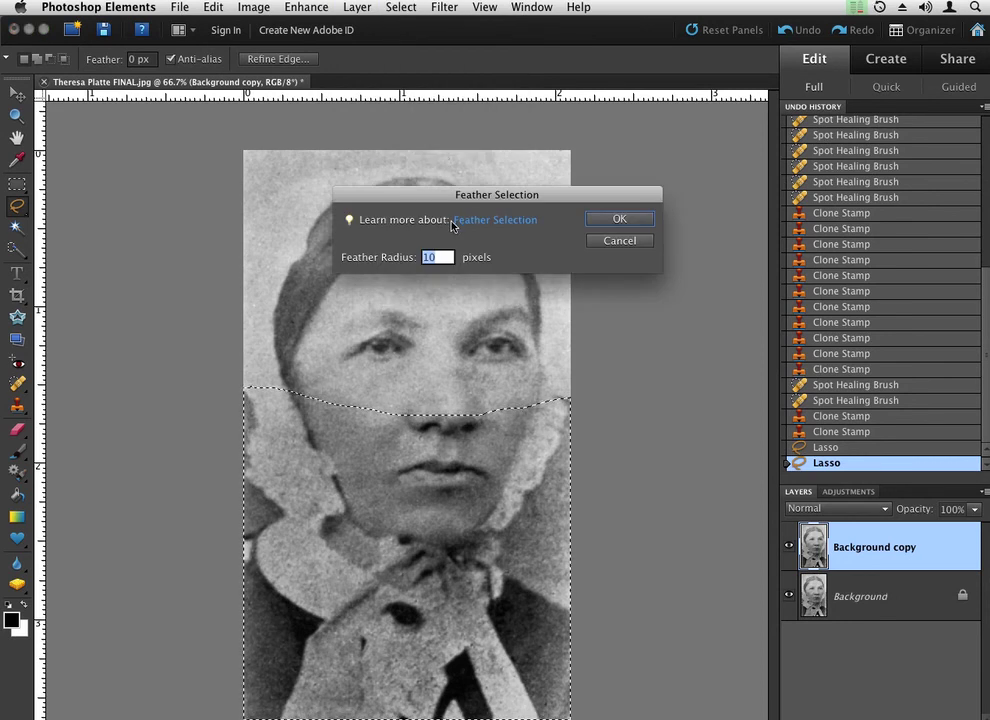
text(20)
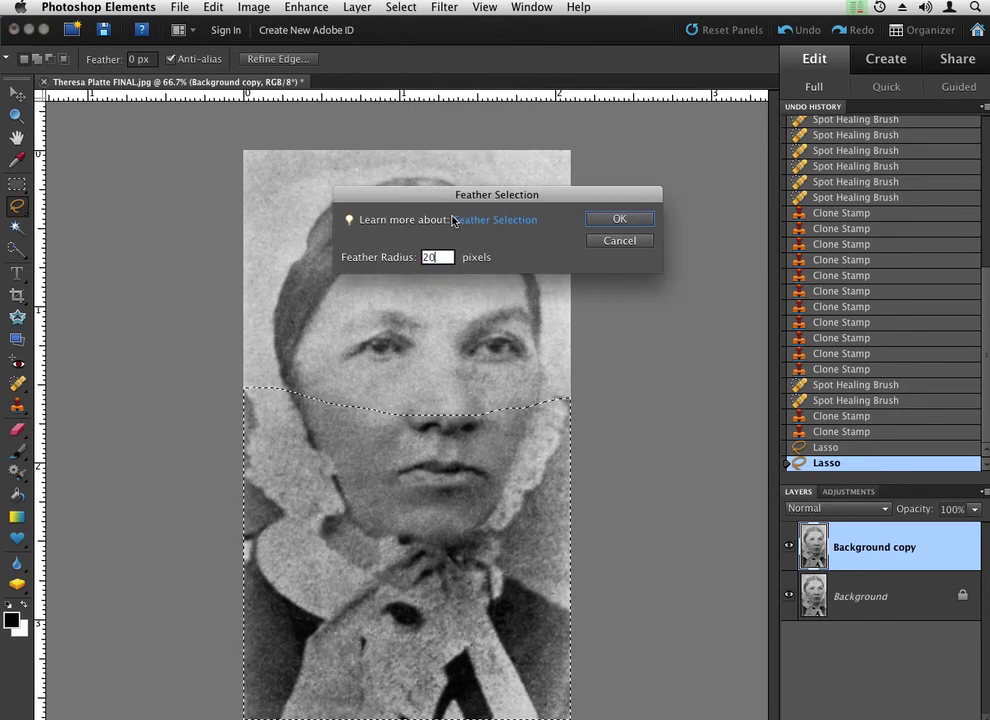
key(Return)
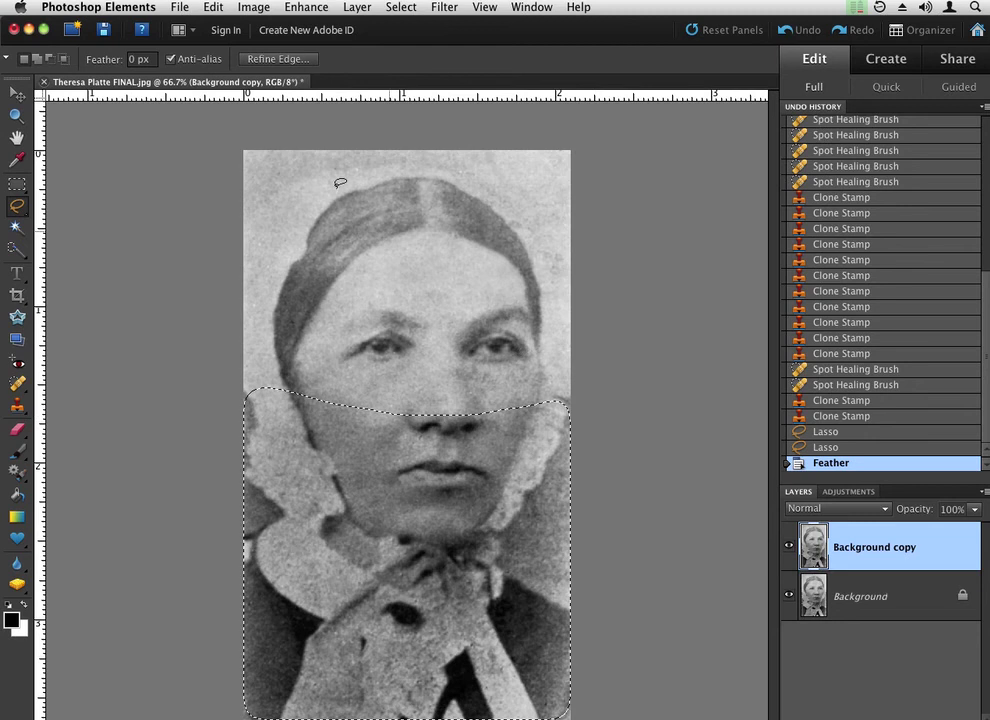
Step: Add a Levels adjustment layer limited to the feathered selection and lighten its midtones to 1.42
click(357, 7)
mouse_move(365, 27)
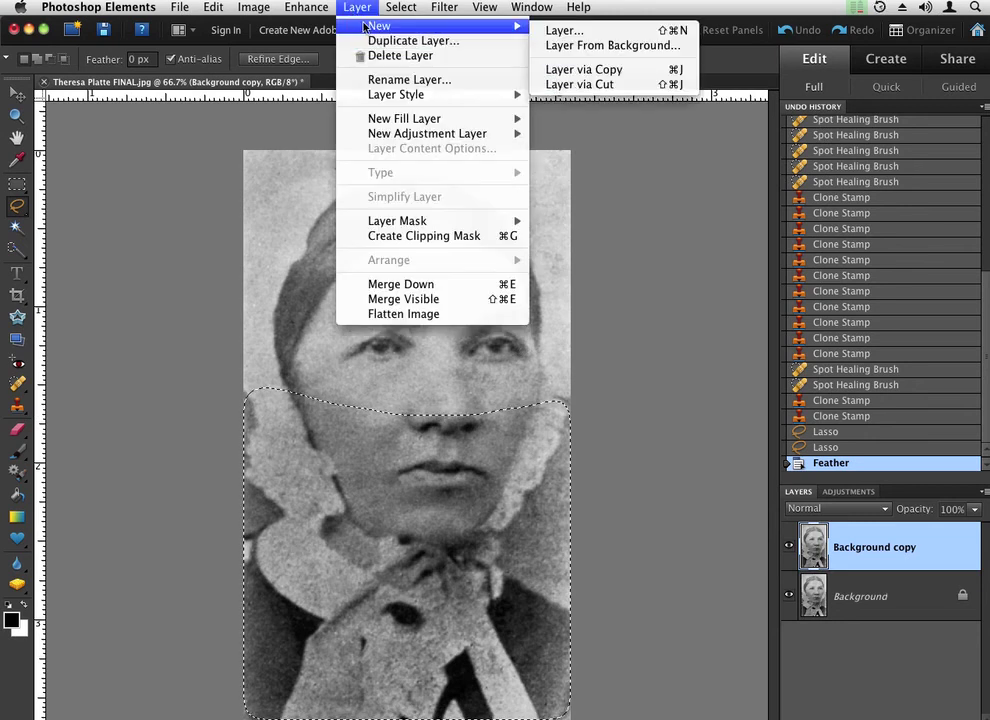
mouse_move(440, 133)
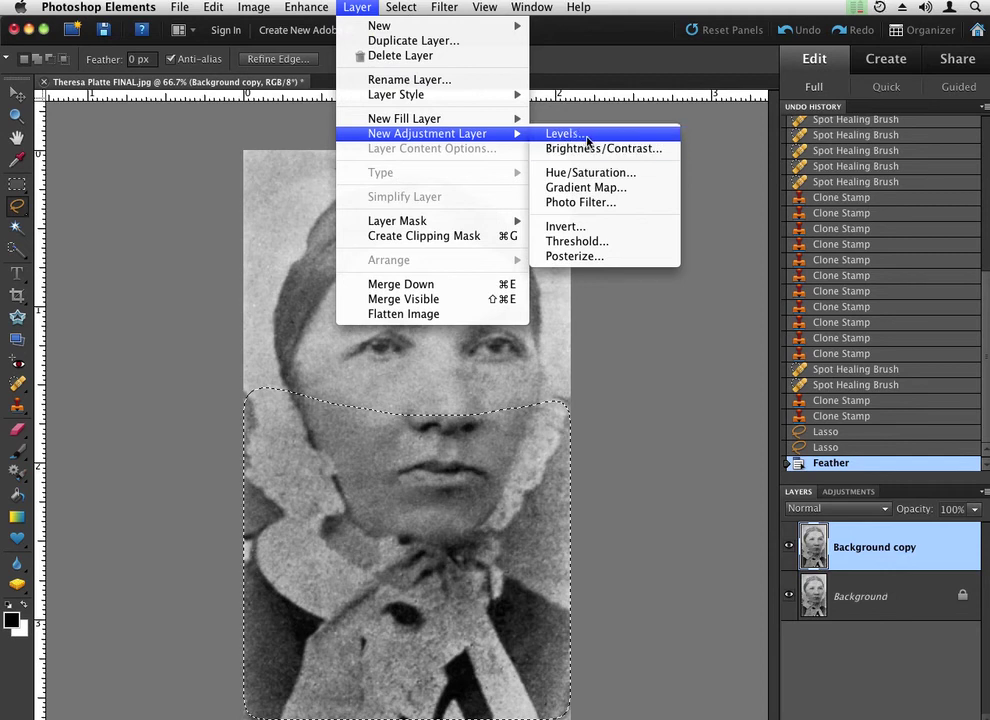
click(588, 135)
drag(508, 200, 786, 120)
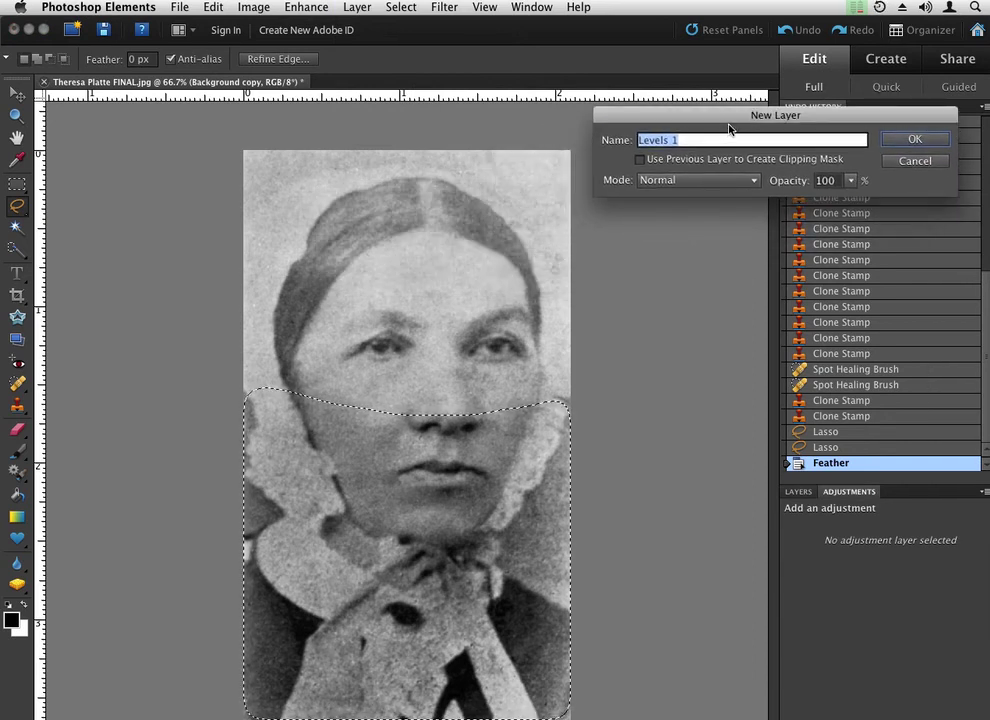
click(891, 136)
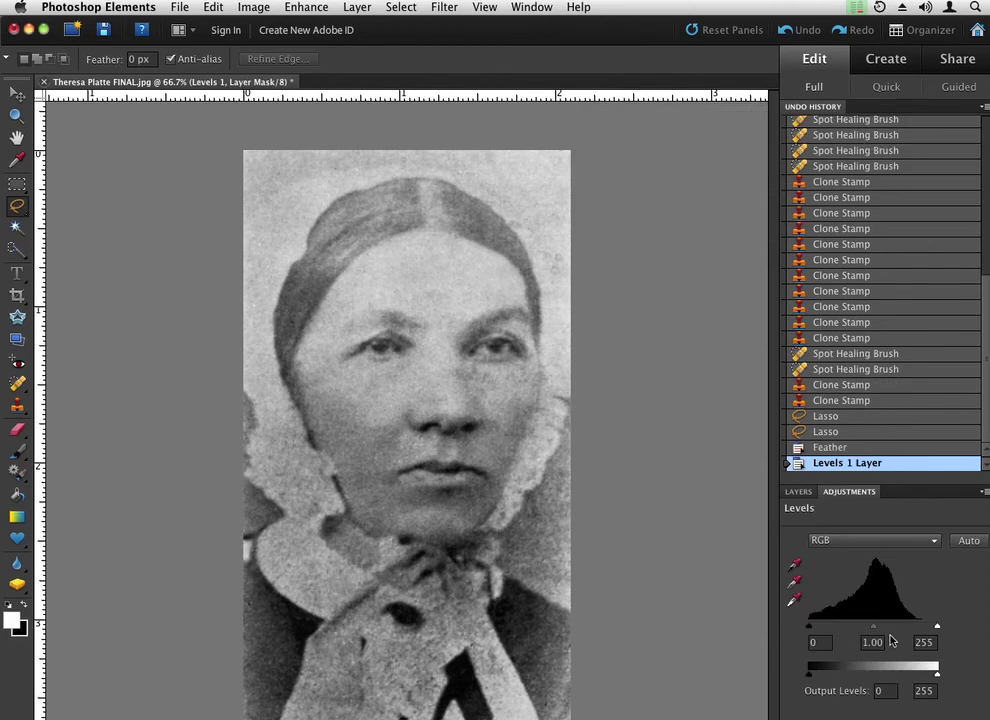
drag(876, 629, 857, 631)
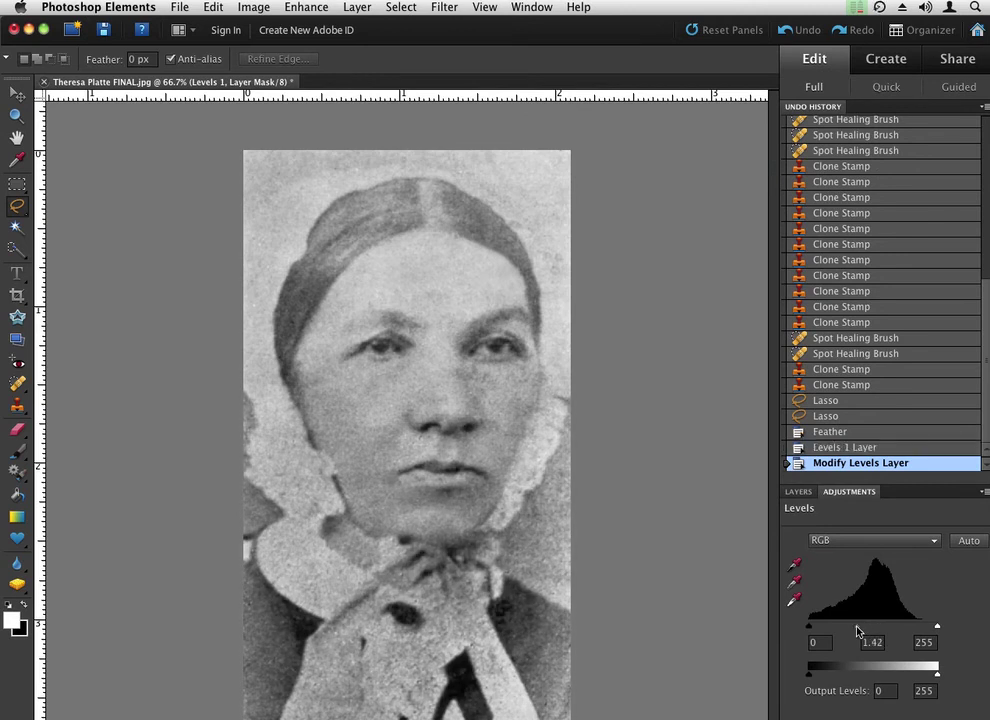
Step: Compare the portrait with the Levels layer hidden and shown, and set its midtone value to 1.52
click(801, 493)
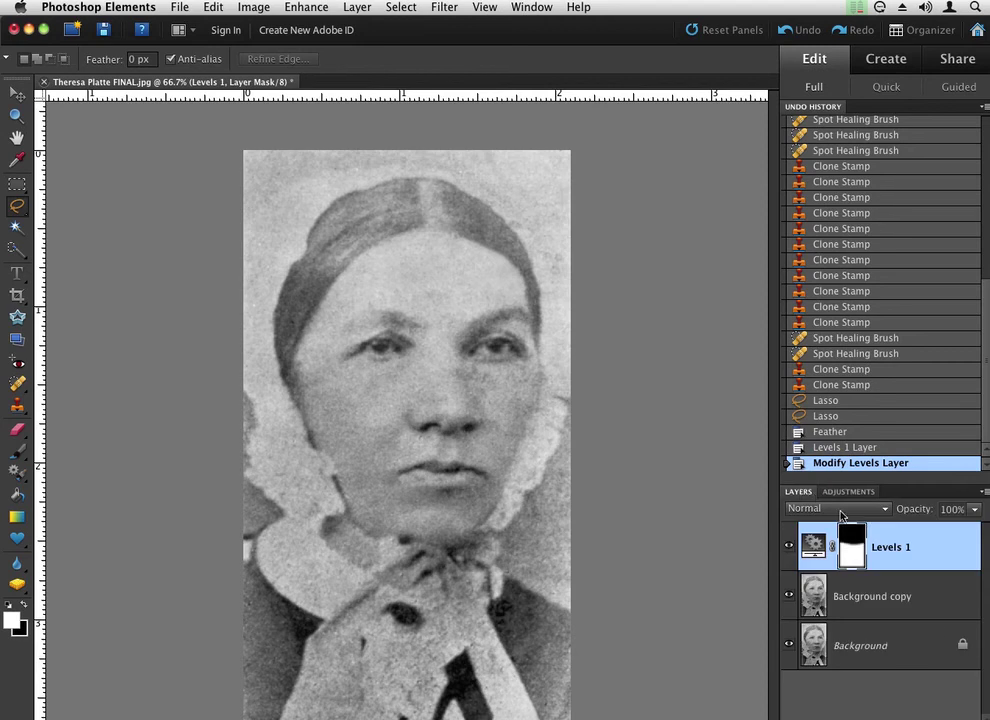
click(789, 548)
click(790, 548)
click(790, 548)
click(790, 548)
double_click(814, 543)
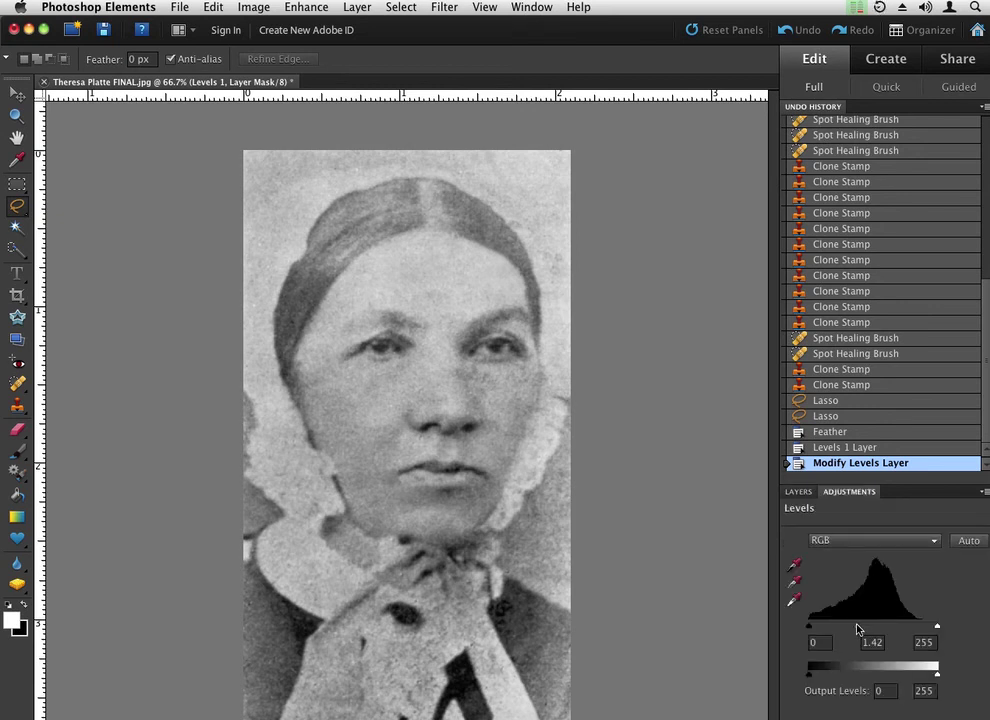
drag(857, 628, 855, 628)
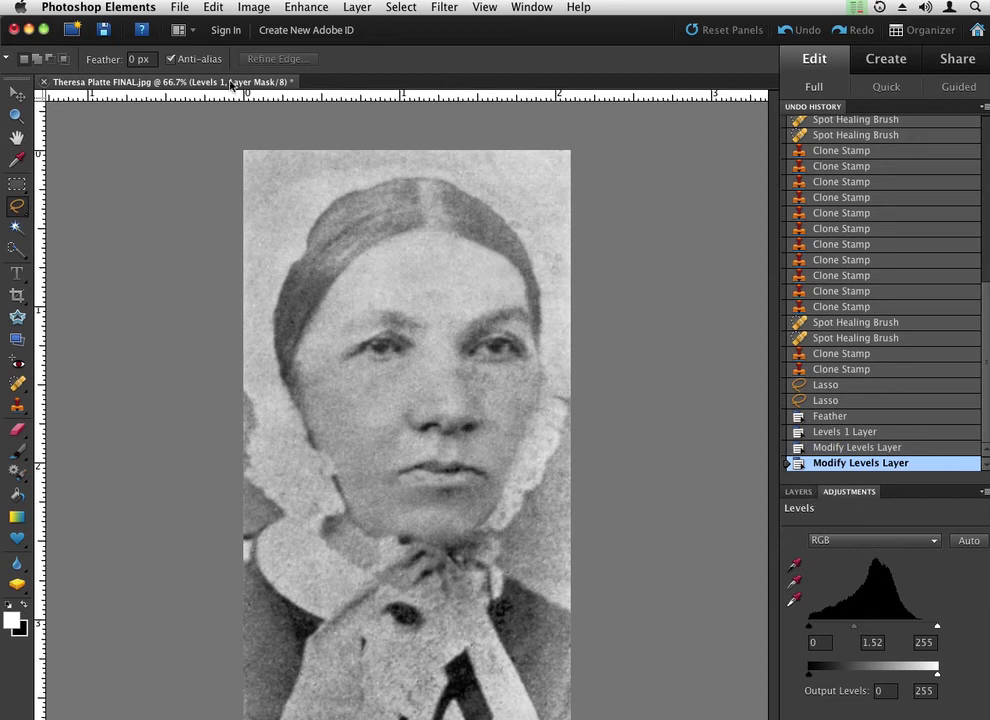
Step: Add a Levels adjustment layer over the whole portrait and set its input black point to 23 and white point to 235
click(357, 7)
mouse_move(375, 28)
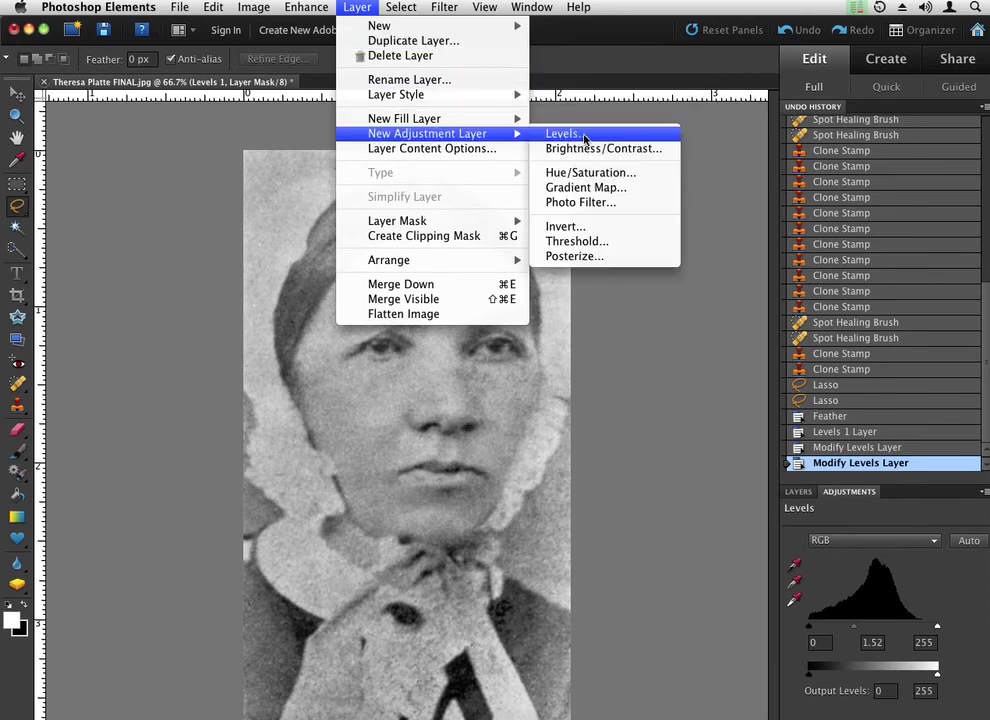
click(587, 139)
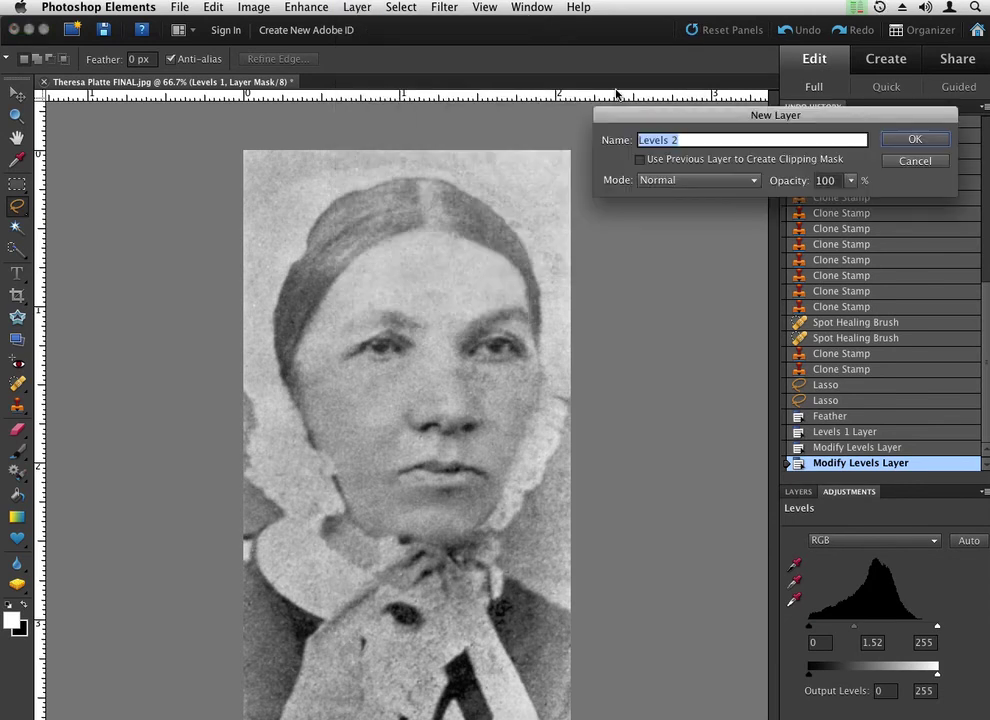
click(896, 138)
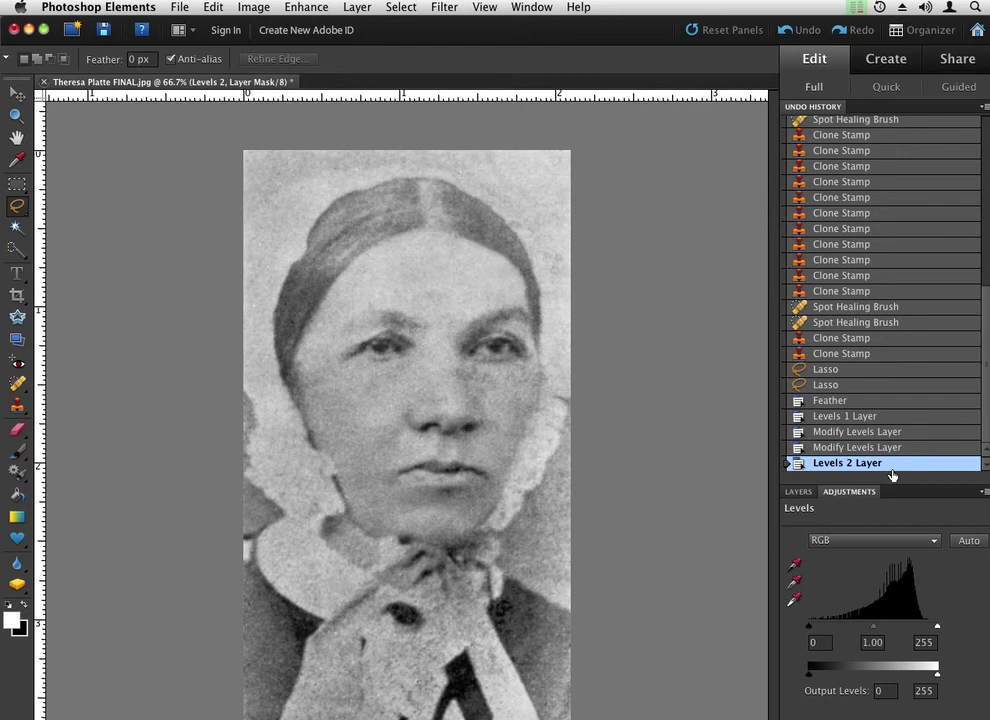
click(798, 492)
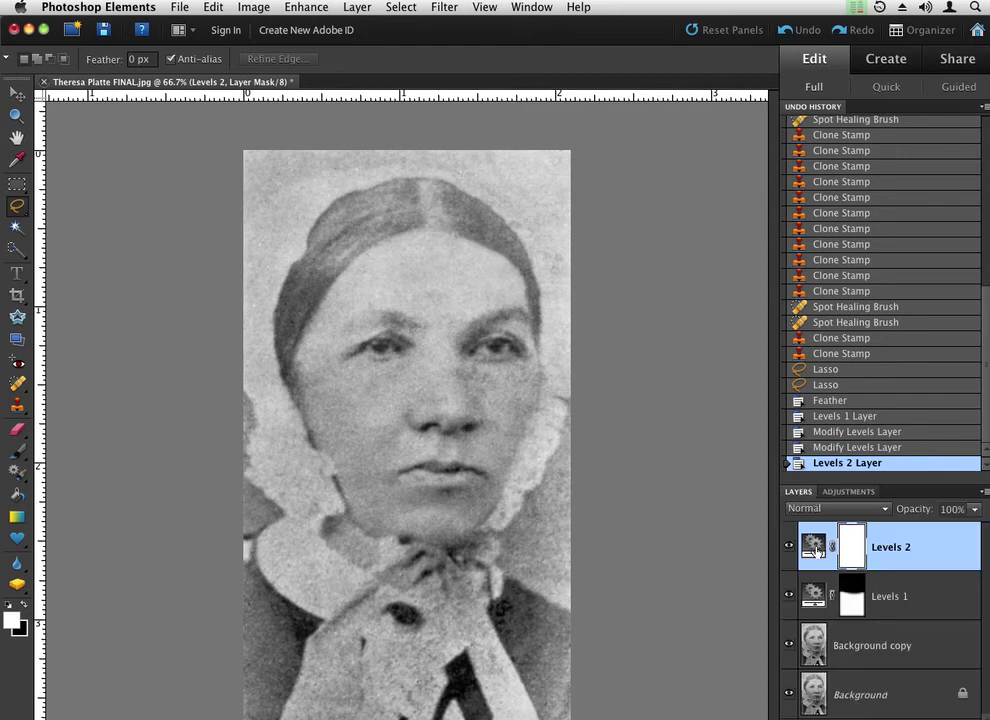
double_click(813, 545)
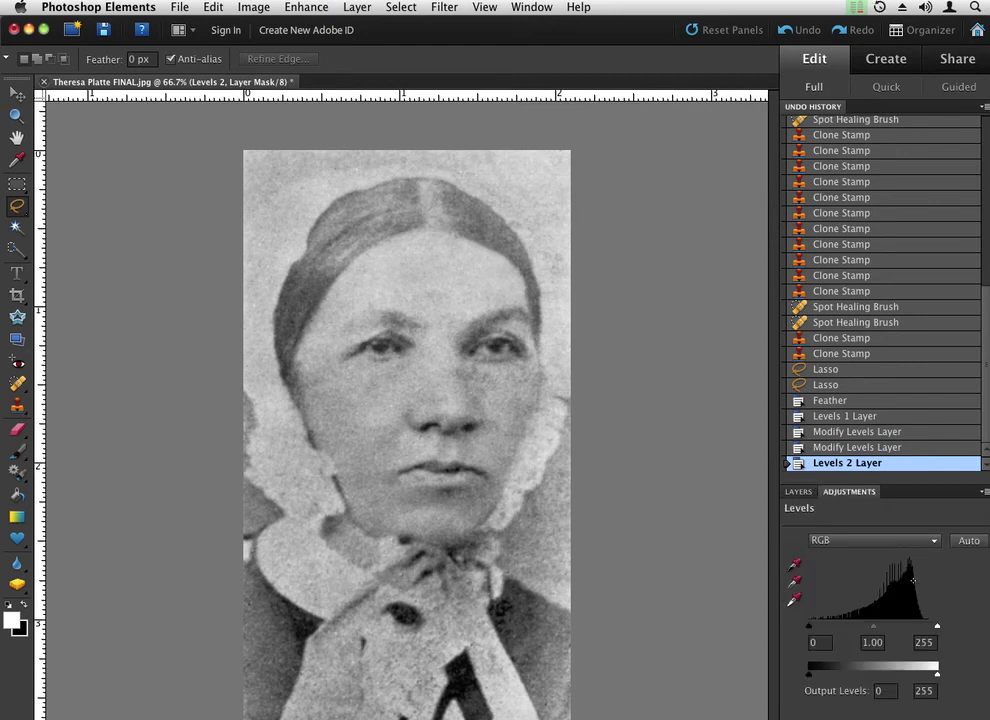
drag(936, 628, 922, 626)
drag(816, 628, 821, 627)
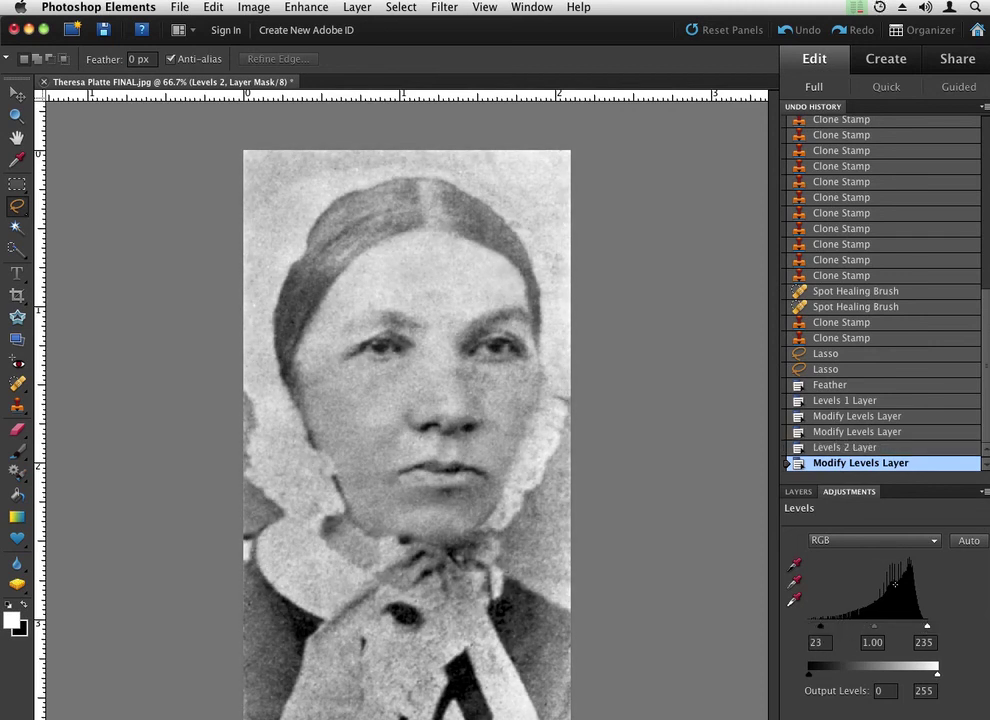
Step: Compare the portrait with the Levels 2 layer hidden and shown
click(798, 492)
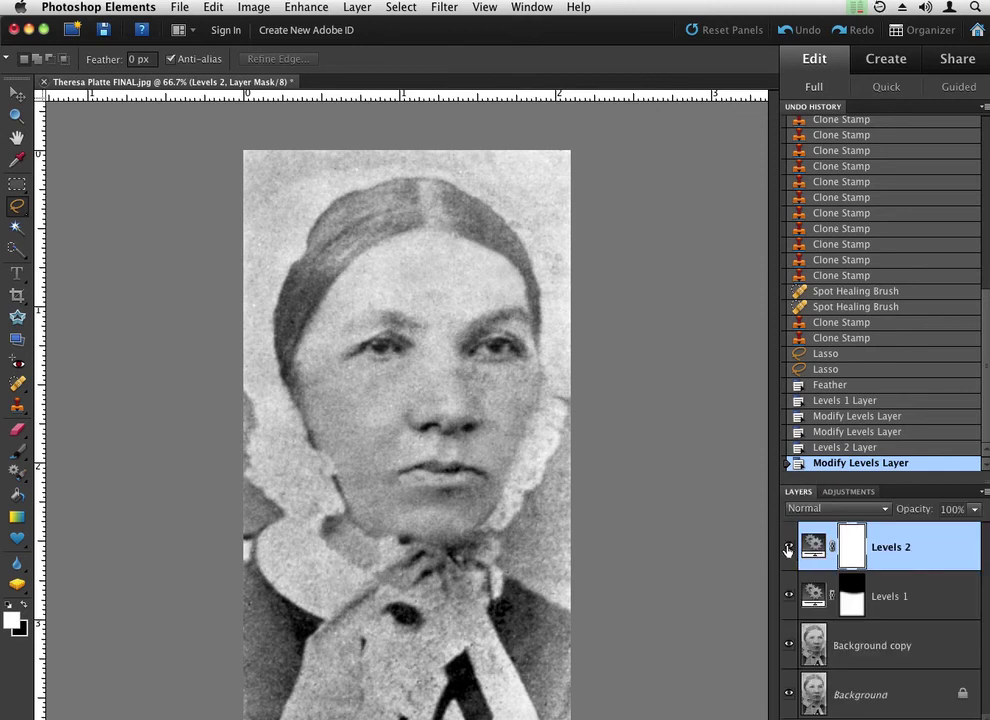
click(788, 548)
click(788, 548)
click(788, 548)
click(789, 549)
Step: On the Background copy layer, lasso the photo's lower-right corner diagonally across the jacket and trim the selection's stray upper tip
click(896, 646)
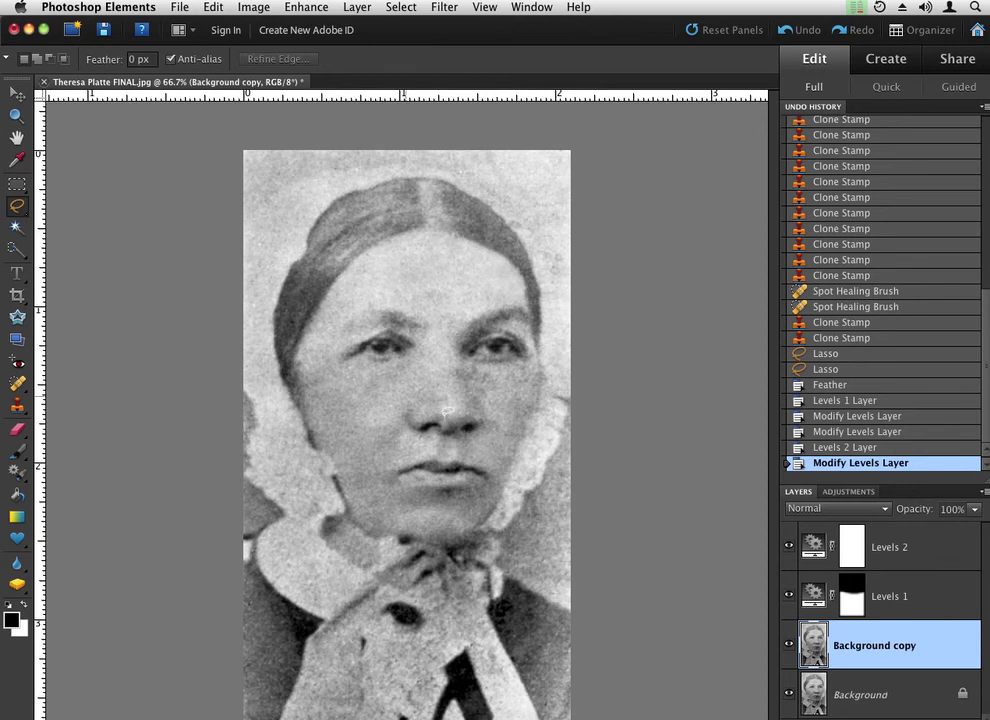
drag(558, 560, 455, 712)
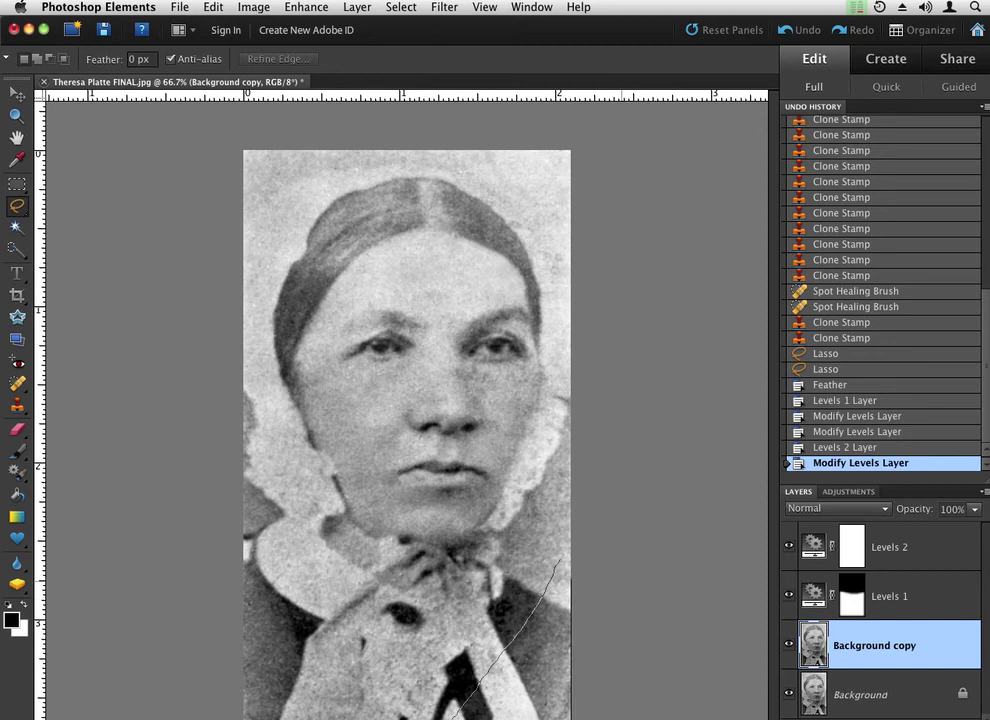
mouse_move(455, 712)
mouse_down()
mouse_move(561, 531)
mouse_move(562, 546)
mouse_up()
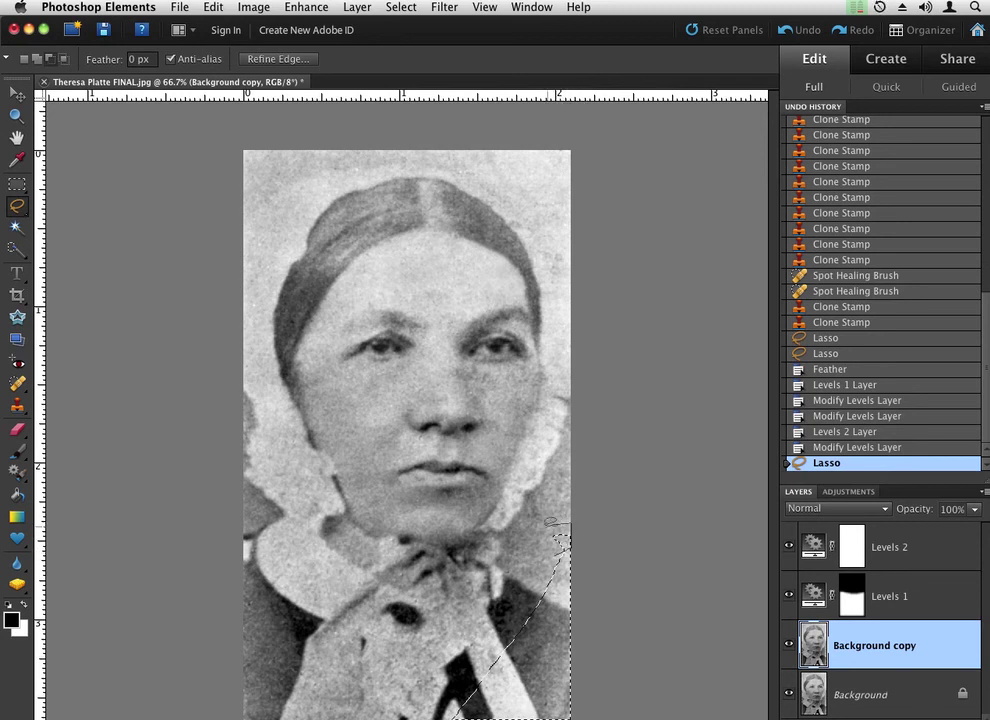
drag(553, 540, 560, 545)
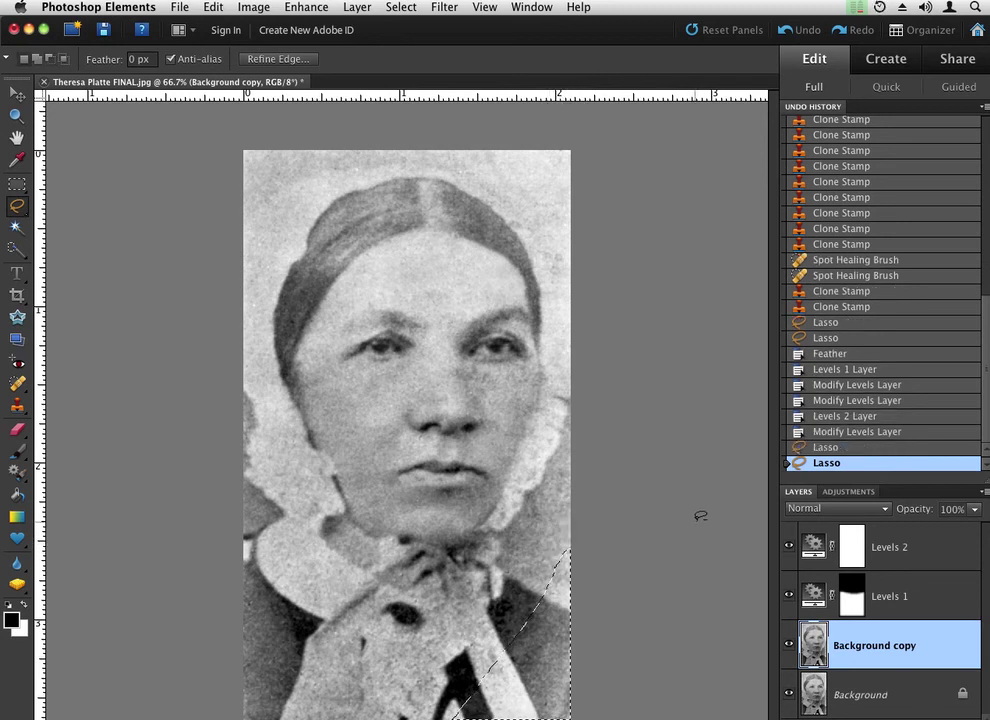
Step: Feather the lower-right corner selection by 20 pixels
click(308, 8)
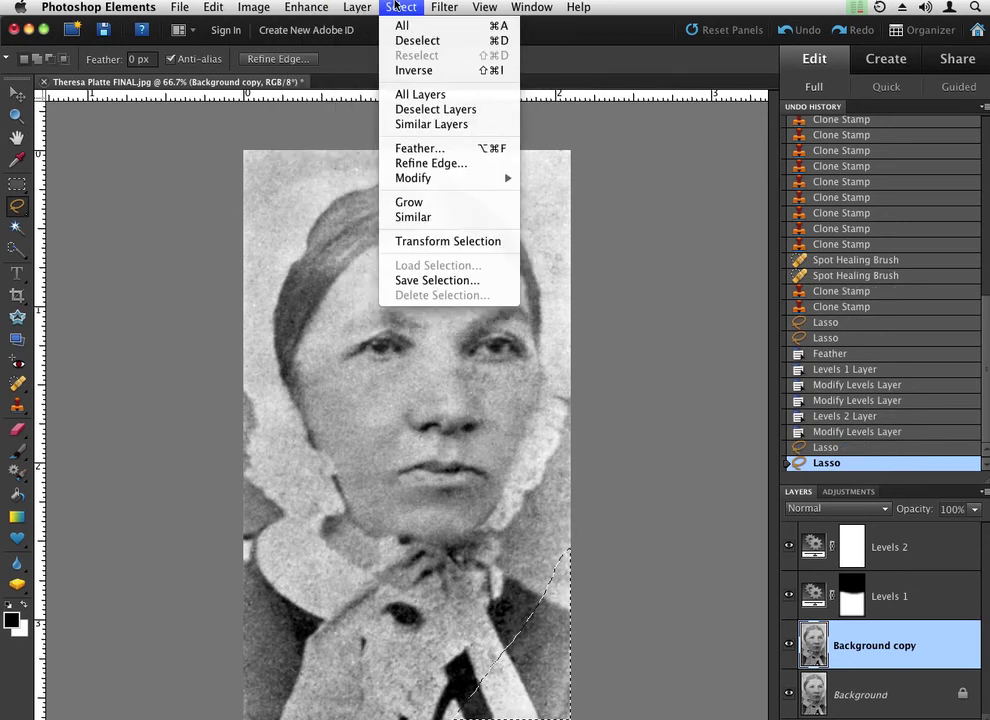
click(425, 148)
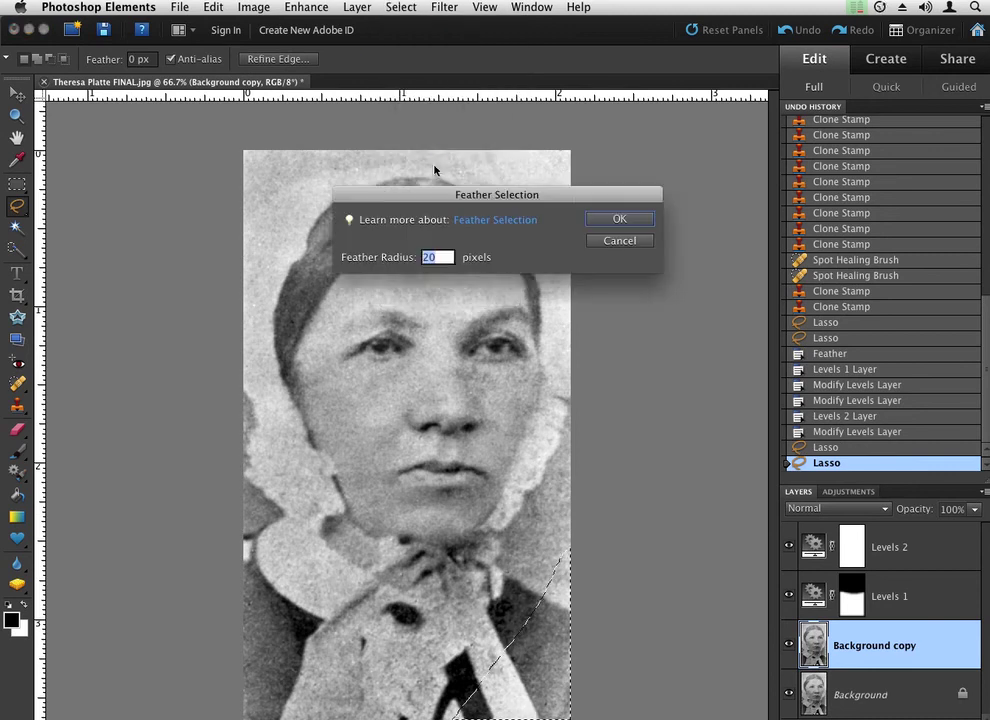
click(620, 218)
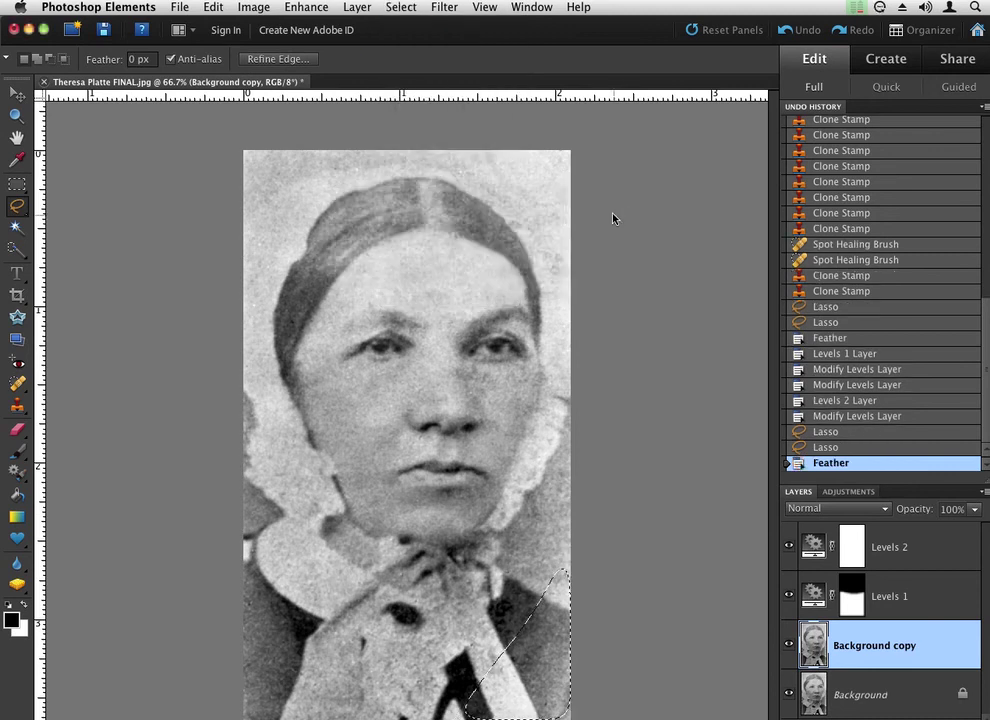
click(868, 492)
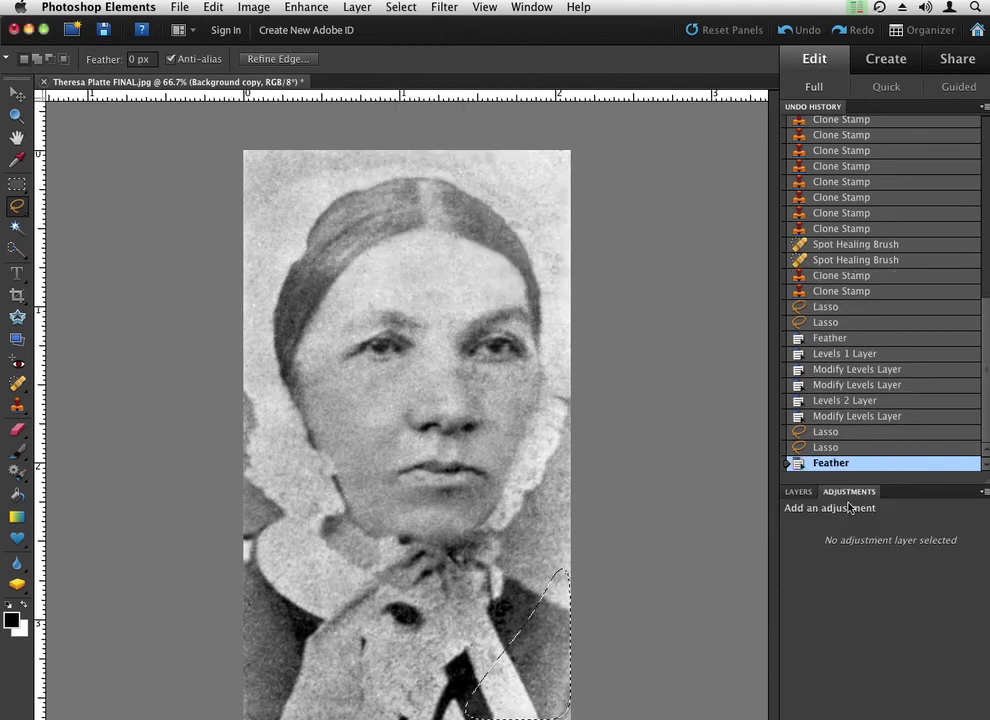
click(798, 491)
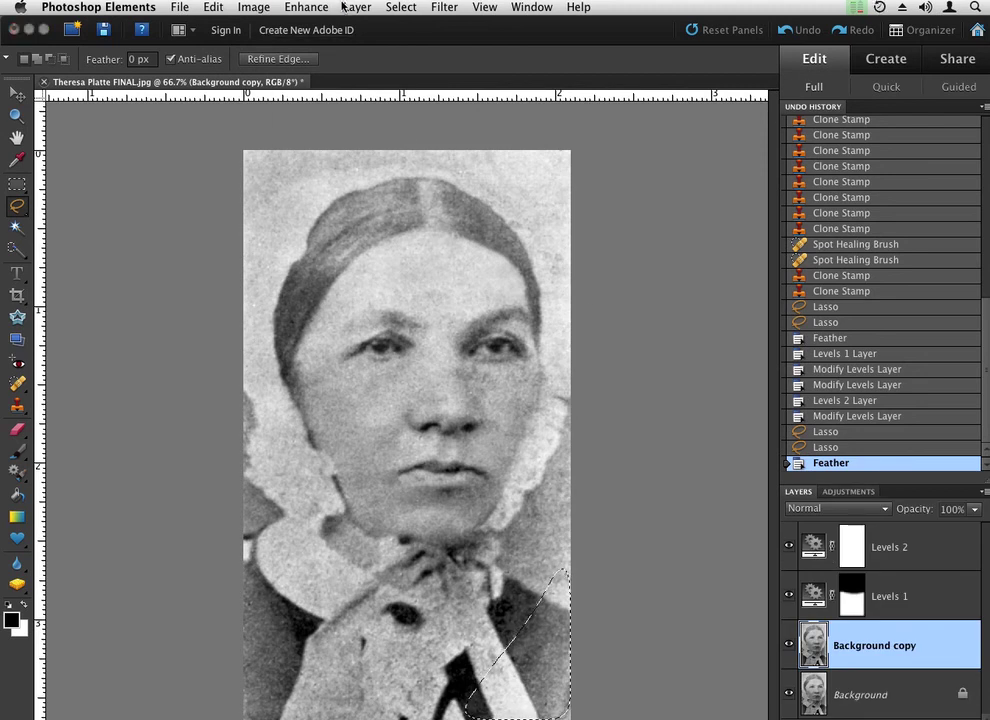
click(299, 8)
click(321, 10)
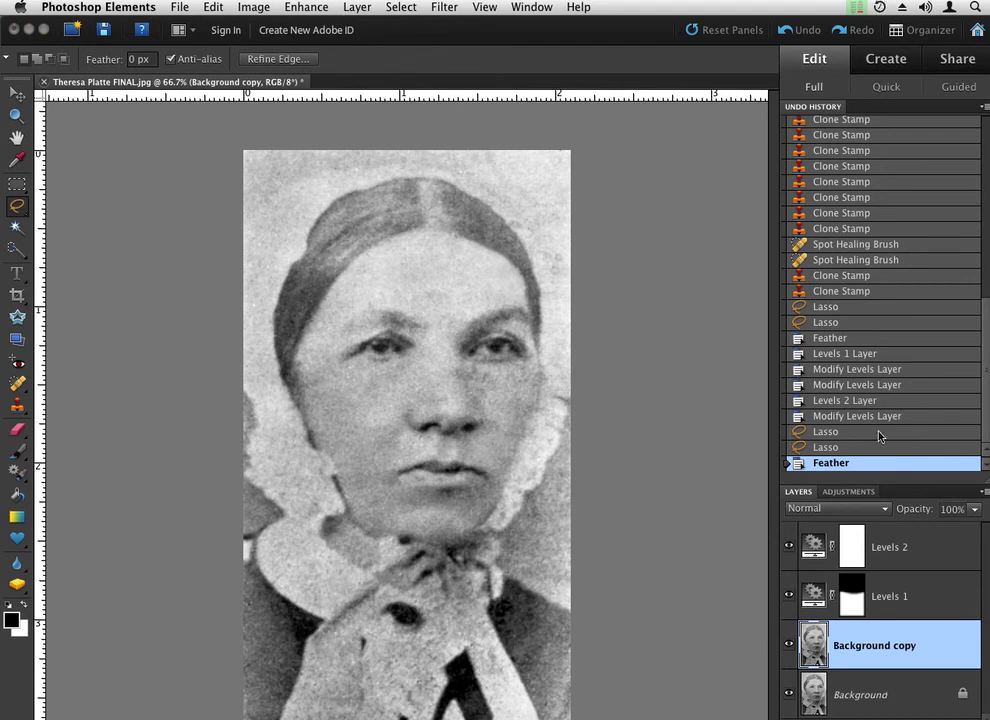
click(855, 447)
click(847, 463)
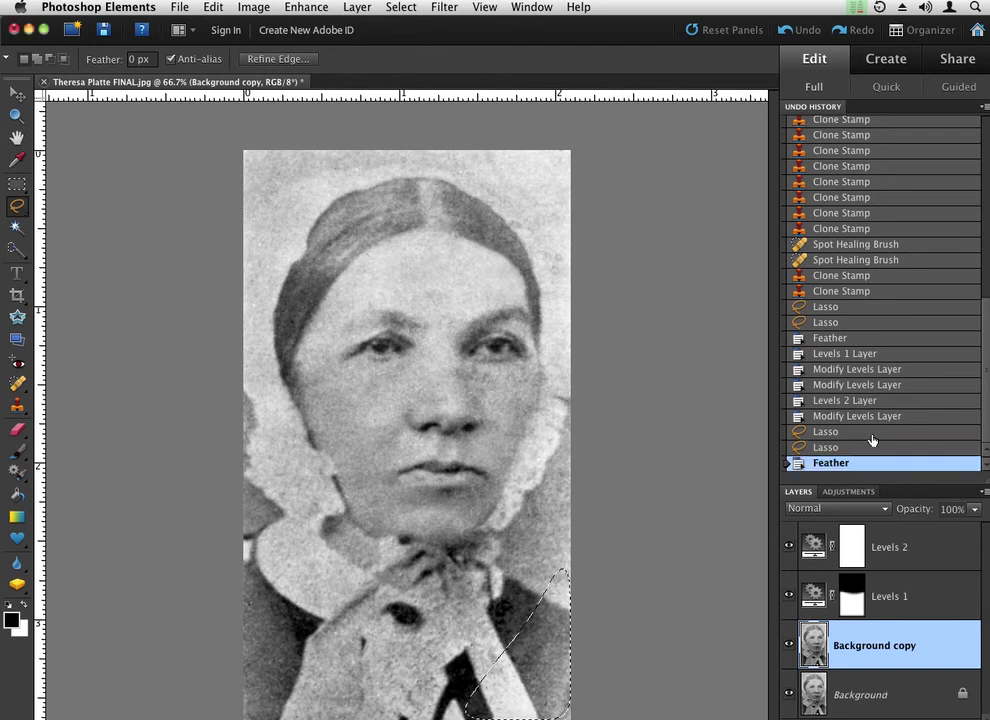
click(357, 7)
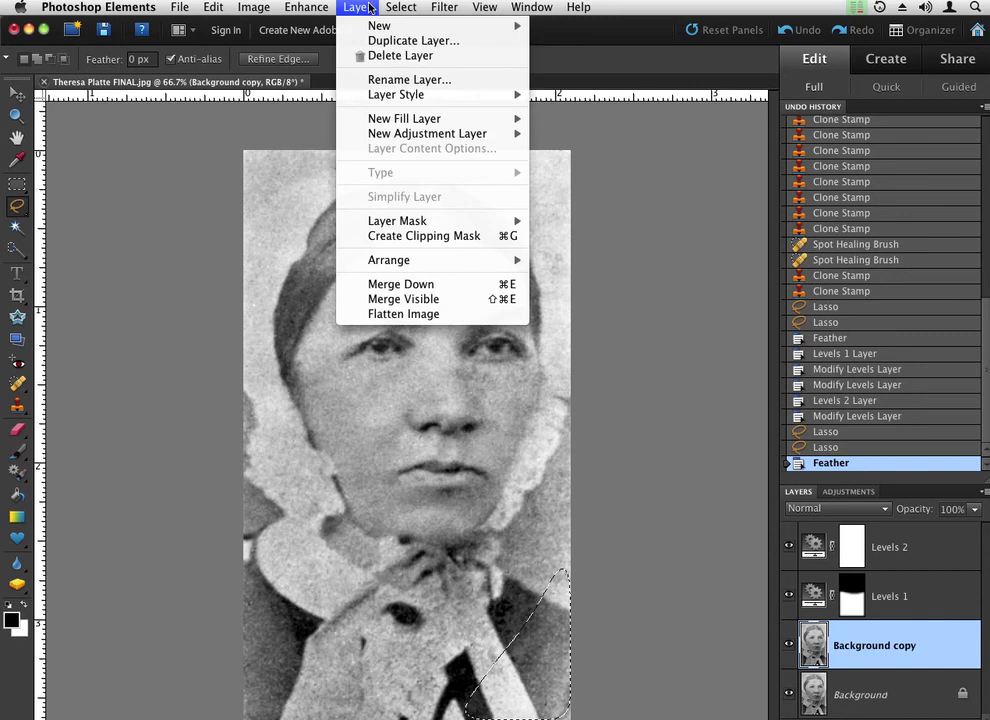
click(401, 7)
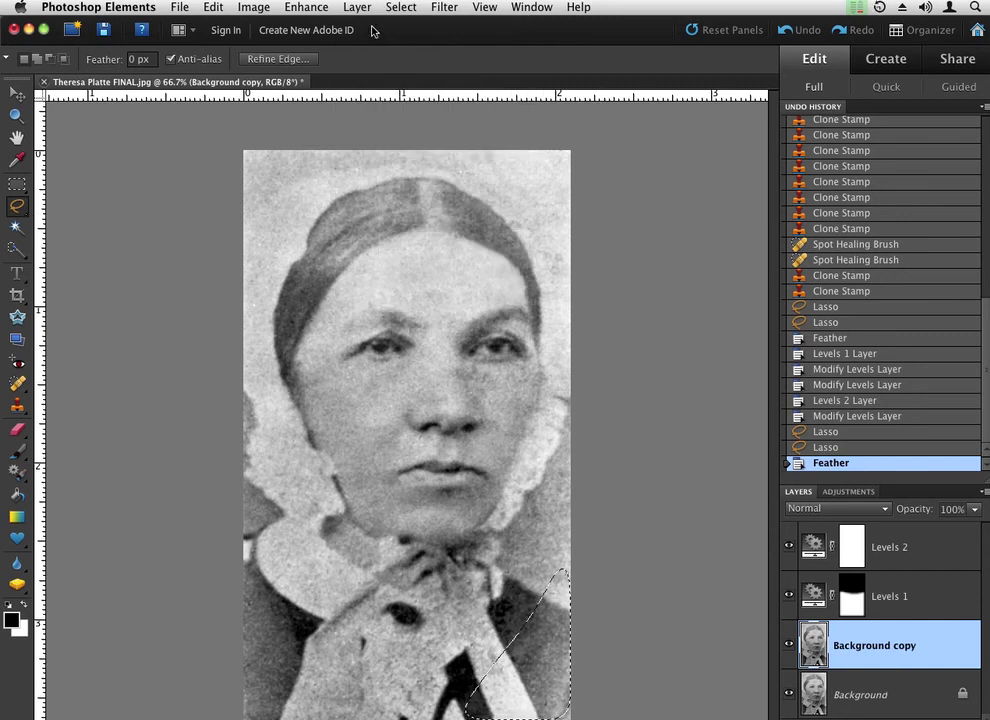
click(405, 7)
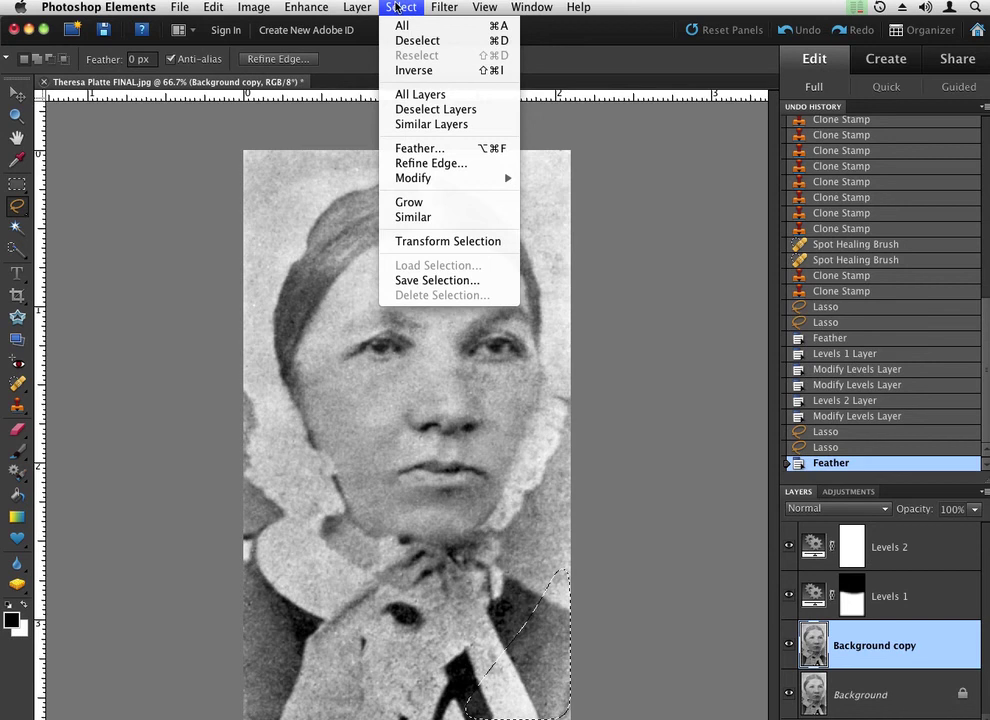
click(397, 7)
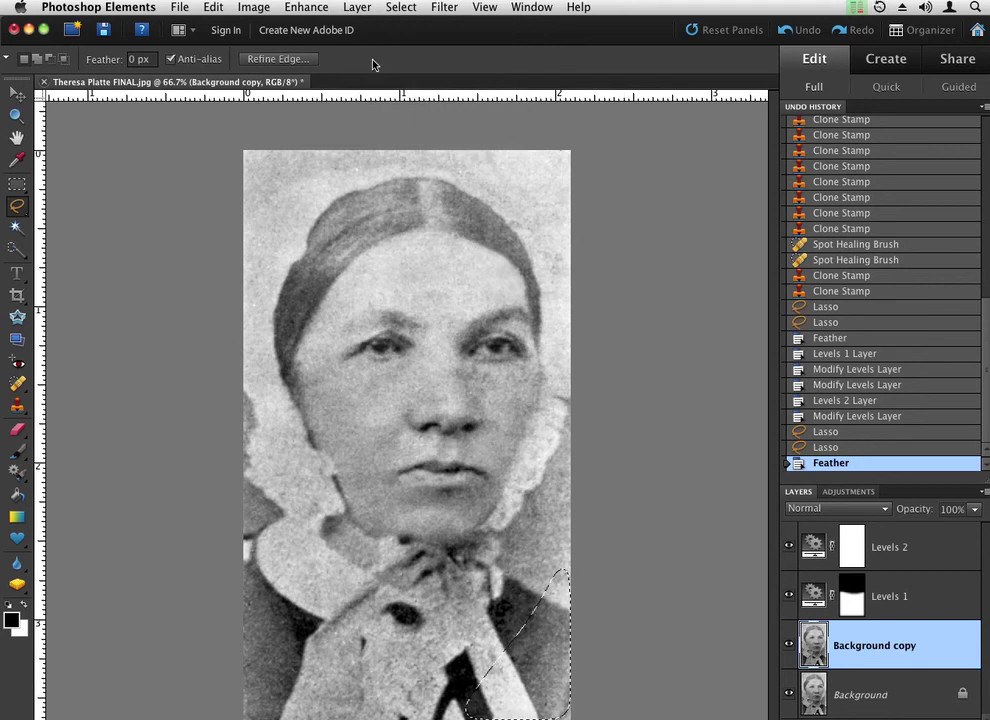
Step: Add a Levels adjustment layer above Background copy, limited to the feathered corner selection
click(400, 7)
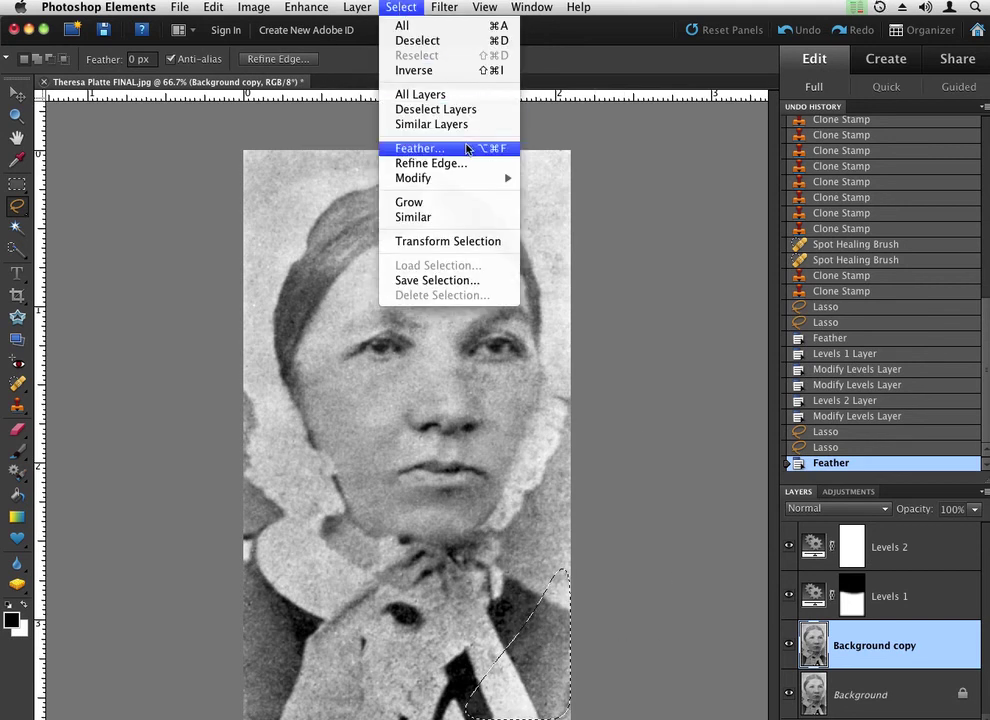
mouse_move(324, 9)
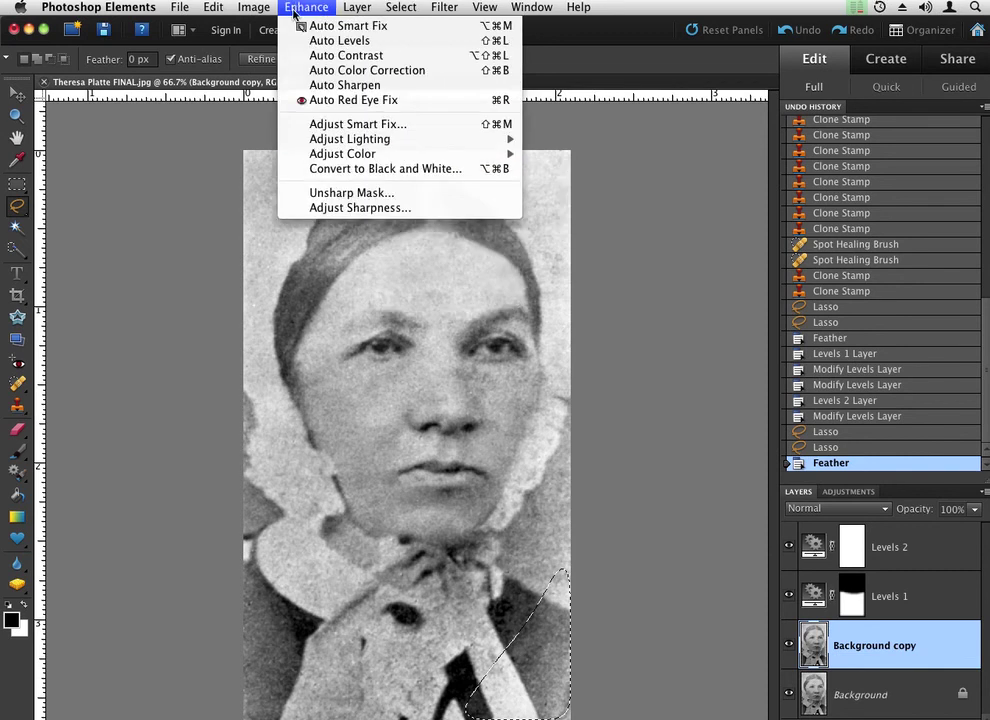
mouse_move(356, 9)
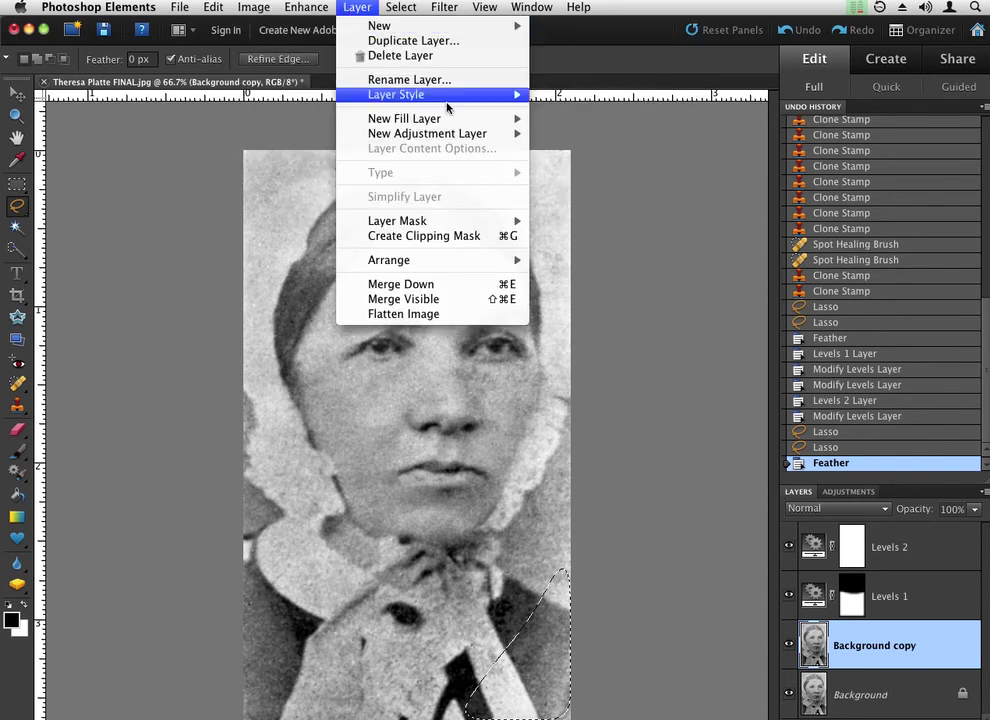
mouse_move(443, 135)
click(553, 134)
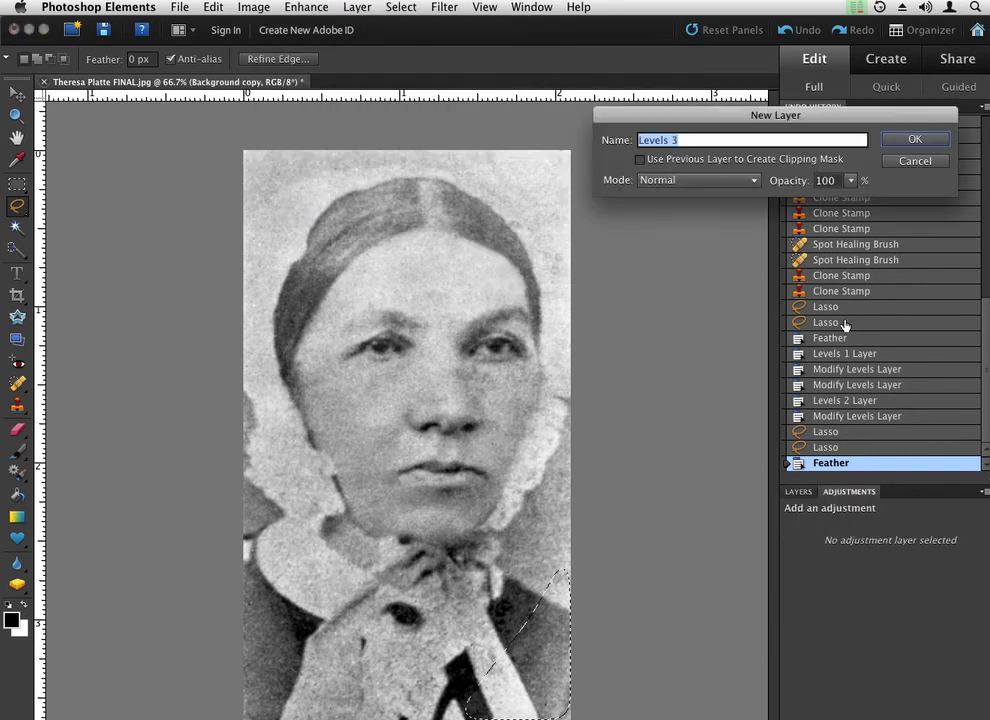
click(900, 139)
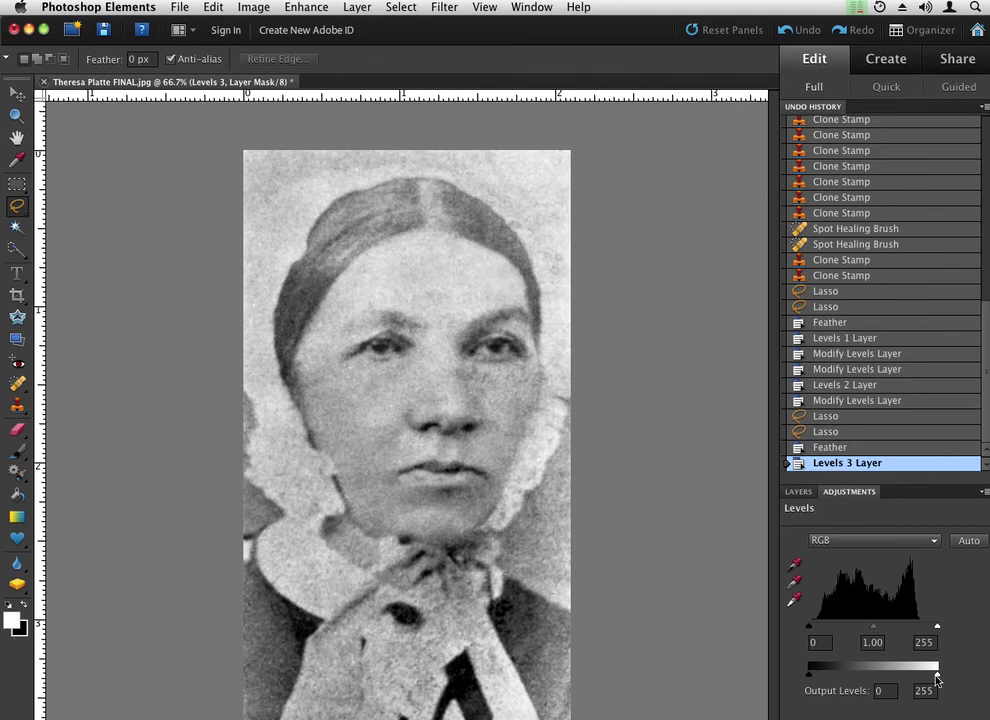
Step: Darken the corner with the Levels 3 layer by setting its midtones to 0.70 and its output levels to 6 and 168
mouse_move(936, 679)
mouse_down()
mouse_move(882, 679)
mouse_move(938, 679)
mouse_up()
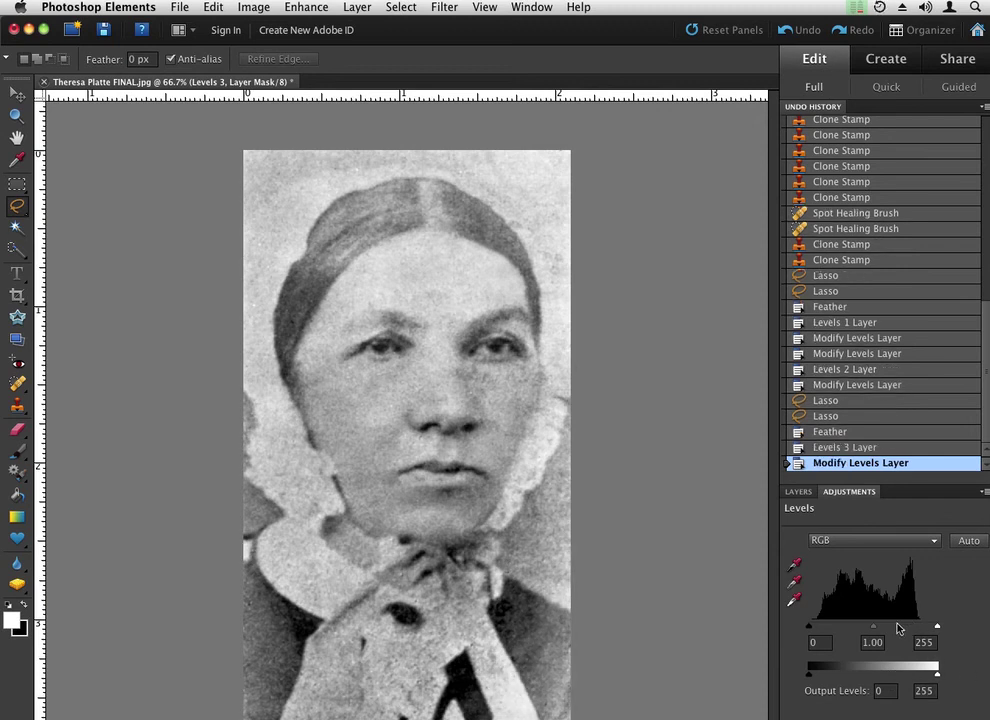
drag(874, 629, 888, 629)
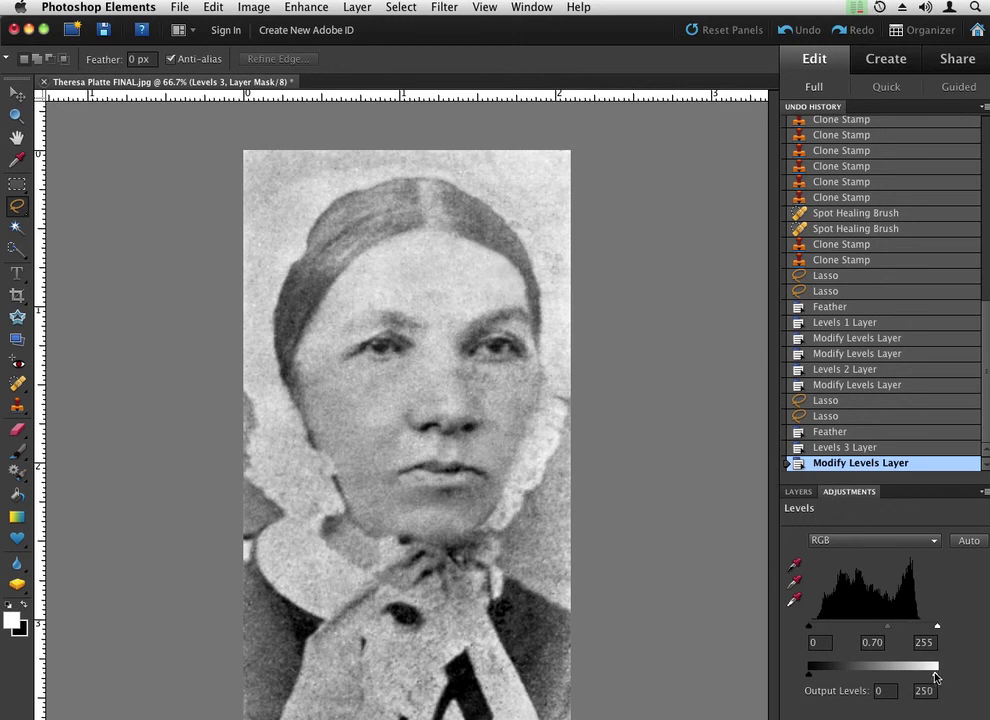
drag(936, 677, 893, 677)
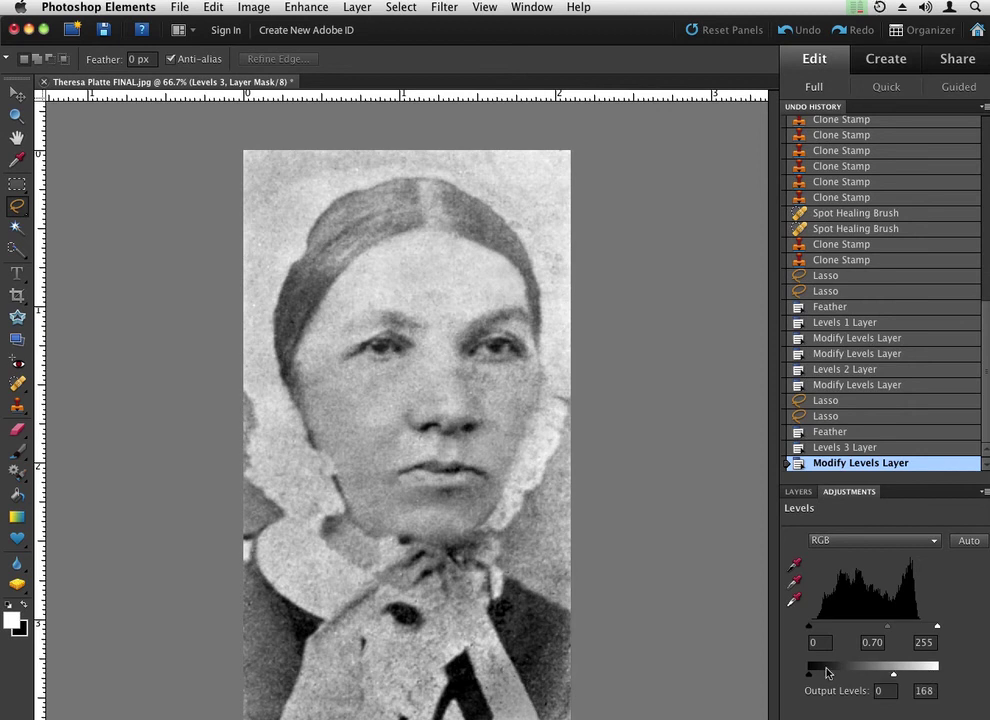
drag(810, 676, 818, 677)
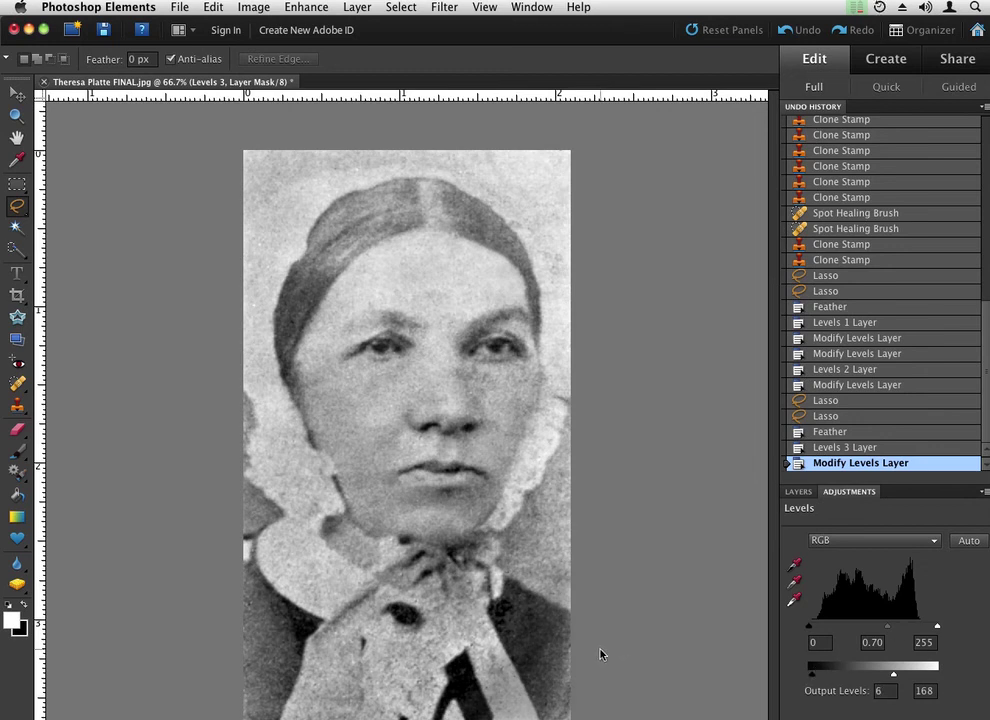
Step: Paint white on the Levels 3 mask with a 50 px brush over the light collar strip near the photo's lower-right corner
click(800, 491)
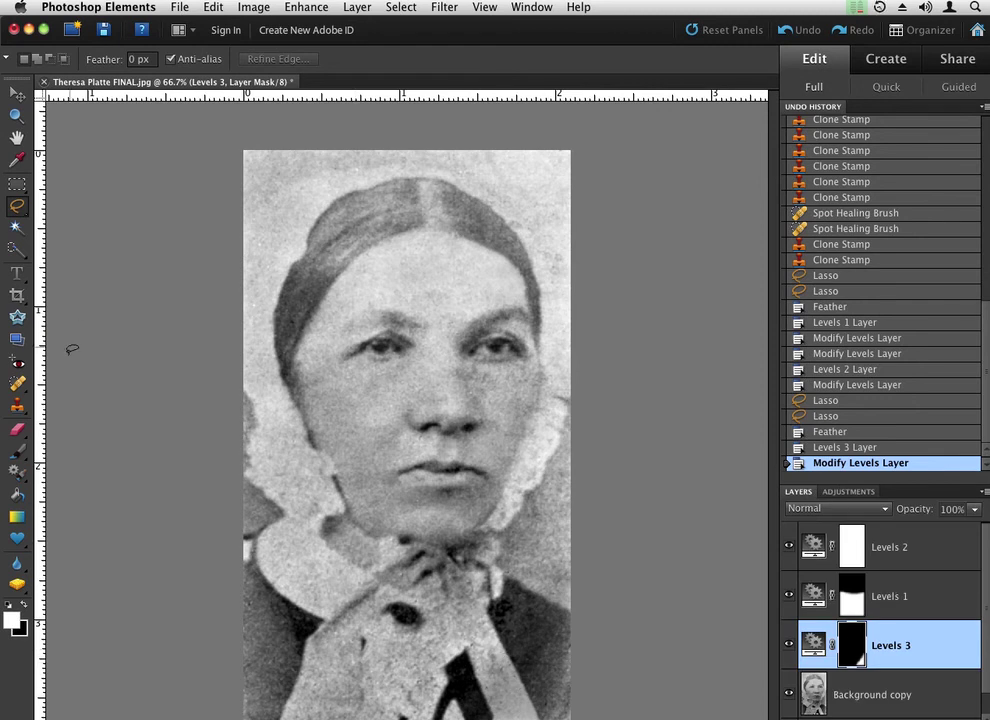
click(20, 450)
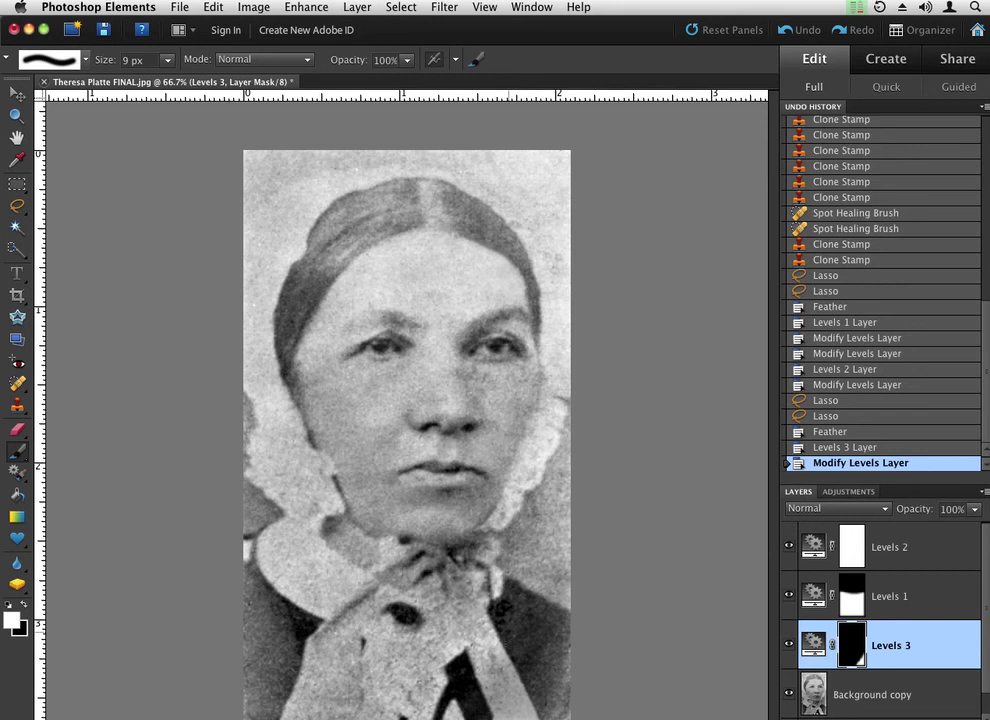
key(bracketright)
key(bracketright)
key(bracketright)
key(bracketright)
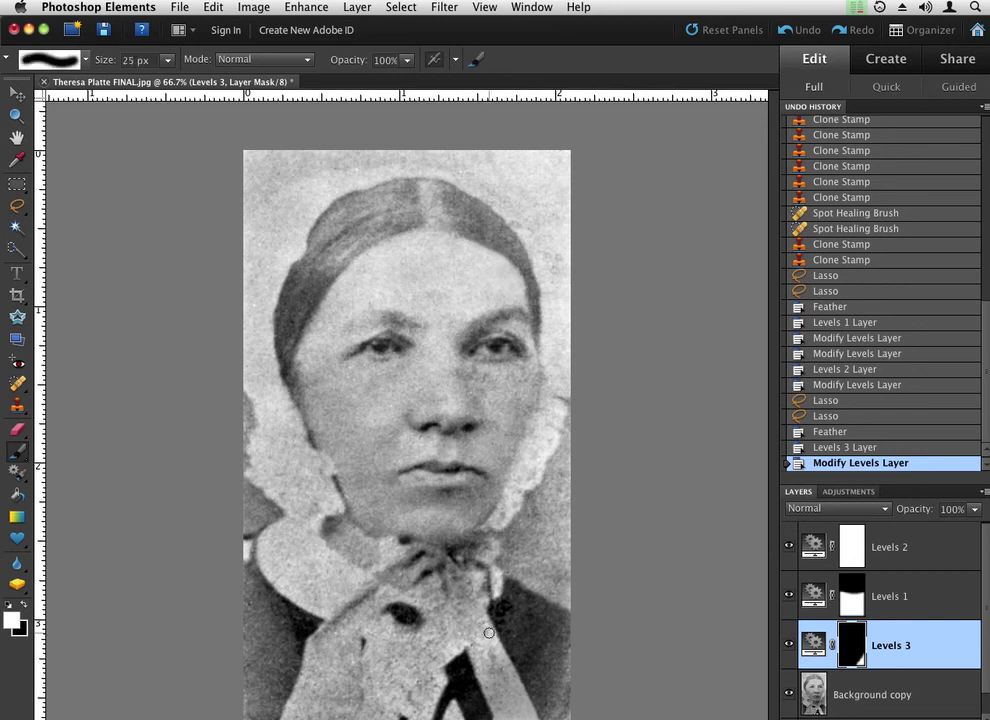
key(bracketright)
drag(105, 62, 119, 62)
mouse_move(509, 692)
mouse_down()
mouse_move(488, 650)
mouse_move(520, 632)
mouse_up()
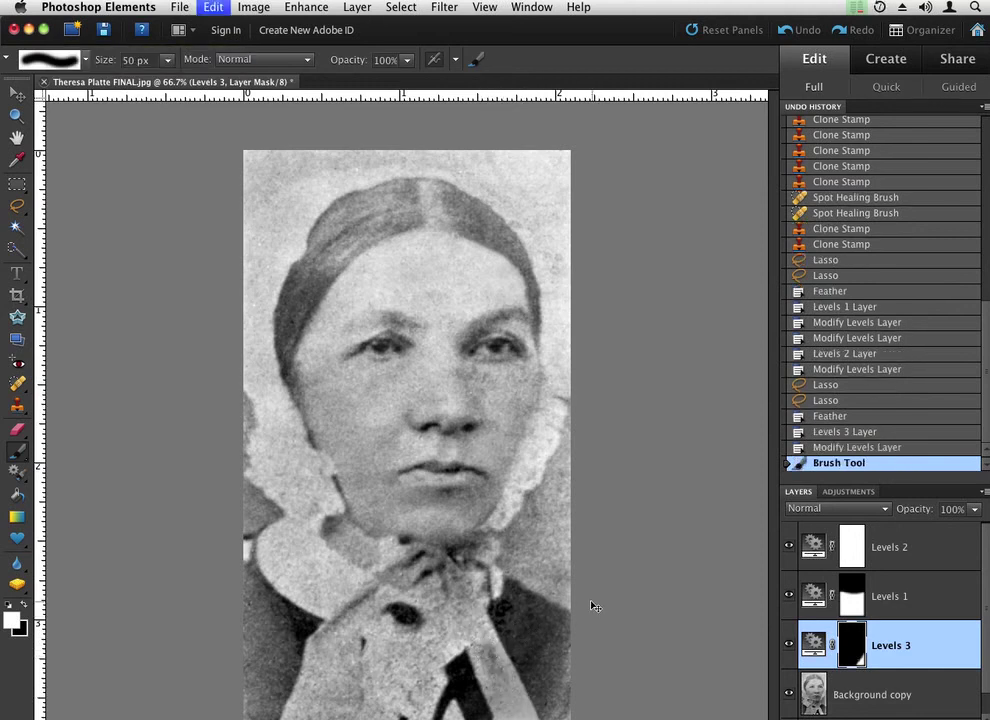
Step: Undo the white stroke on the Levels 3 mask and paint black over the light collar strip instead
key(ctrl+z)
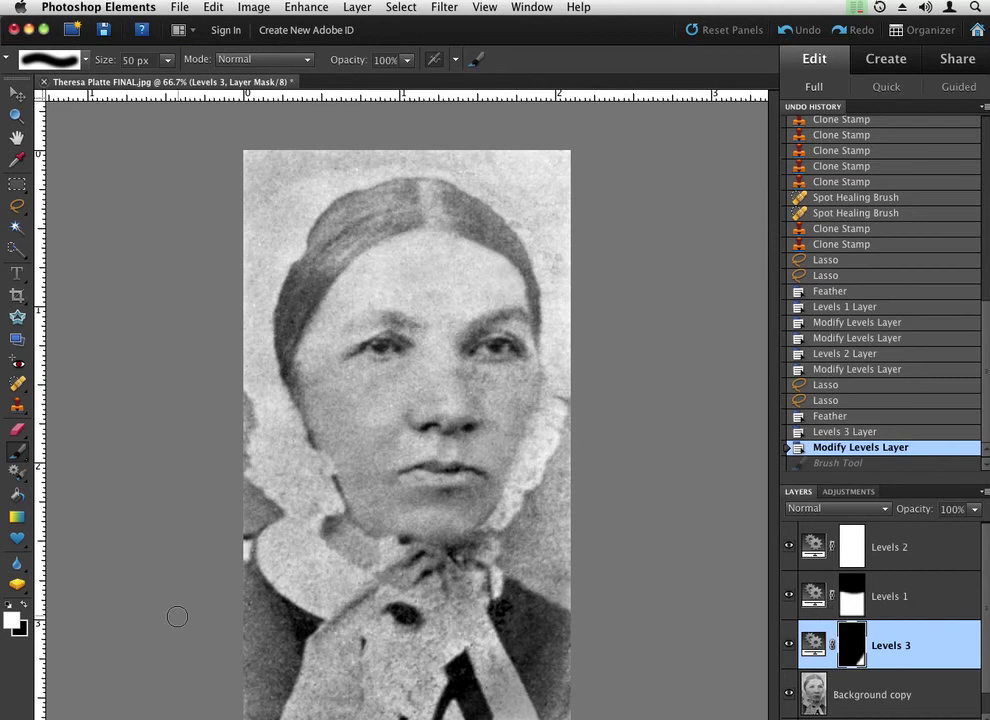
click(25, 607)
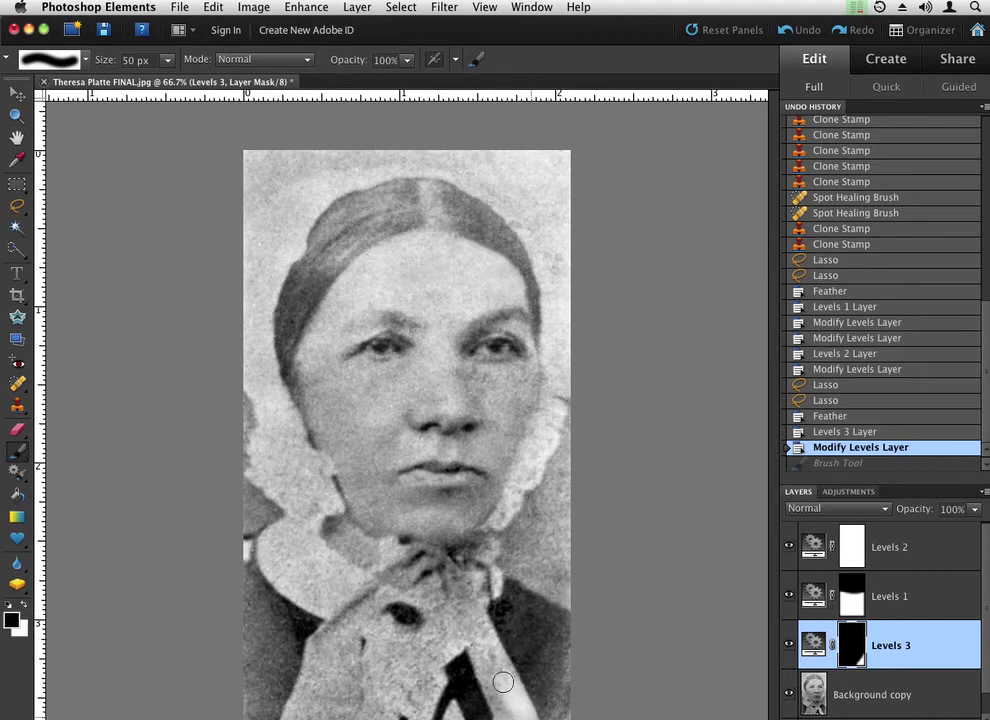
drag(515, 716, 468, 636)
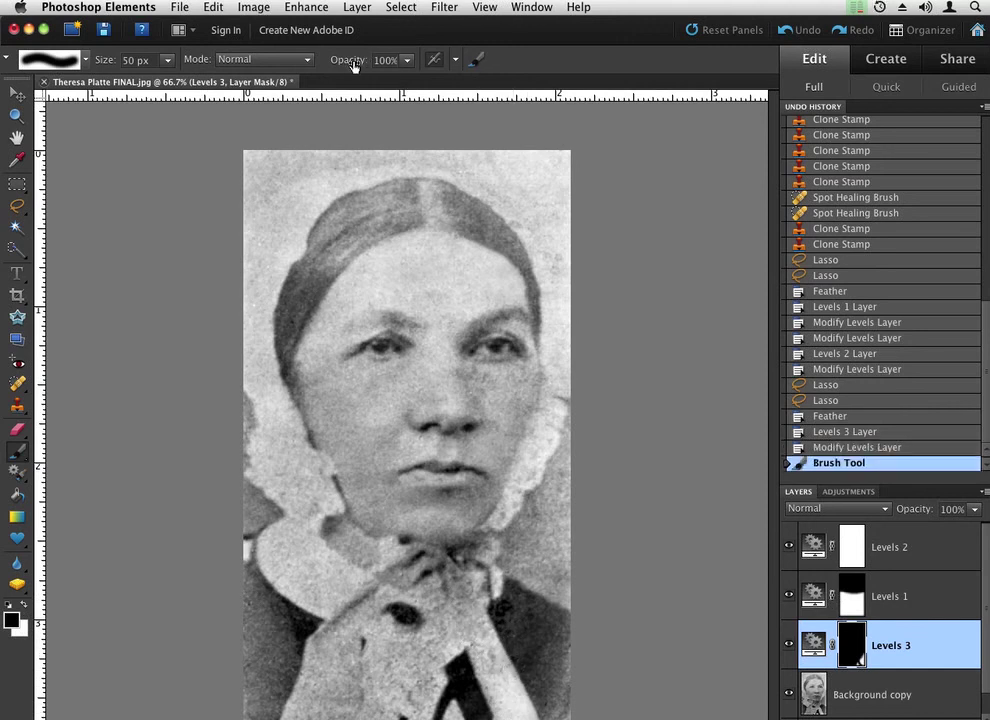
Step: Lower the brush opacity to 49% and paint white along the light collar strip on the Levels 3 mask
drag(353, 64, 337, 64)
drag(349, 65, 336, 65)
key(x)
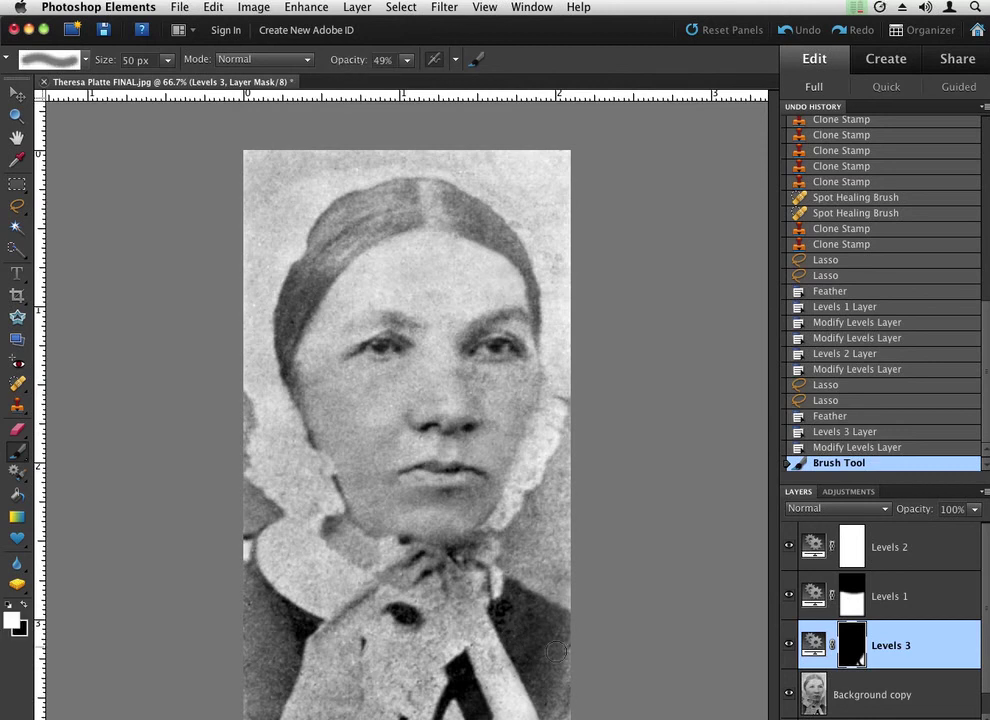
drag(521, 707, 502, 685)
click(500, 676)
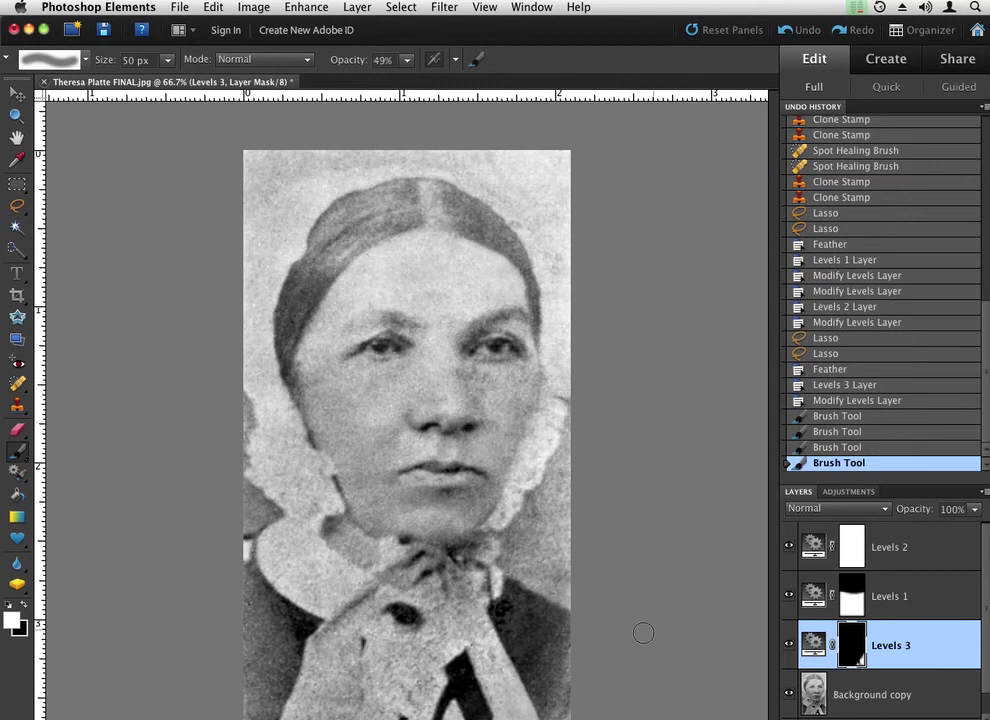
Step: Darken the faded jacket areas along the photo's right and left edges with white strokes on the Levels 3 mask
drag(571, 650, 600, 635)
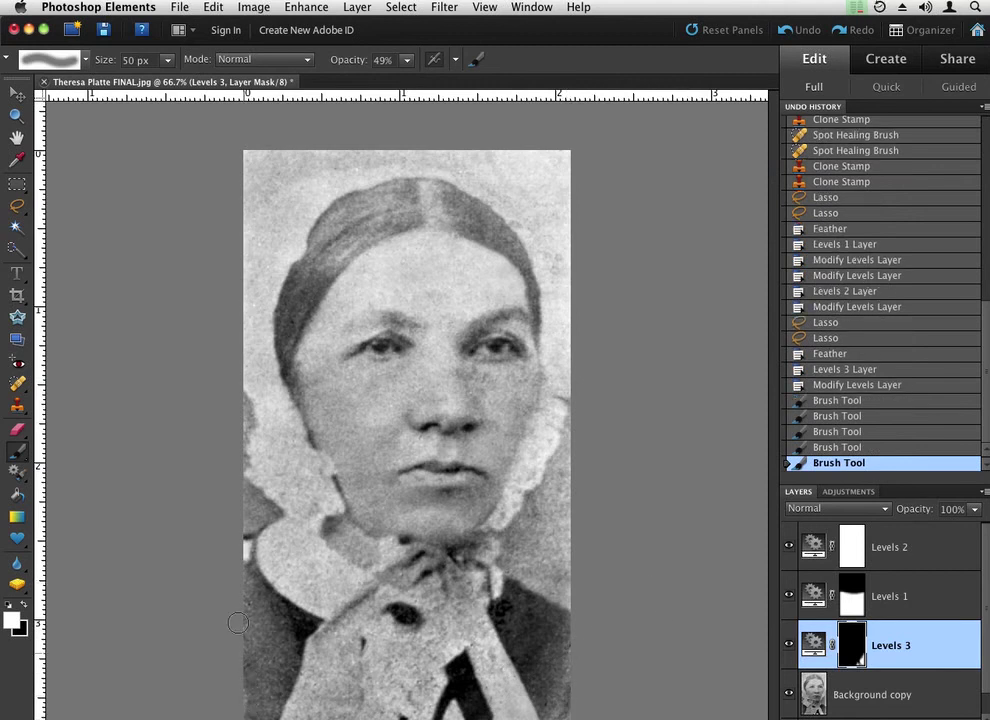
drag(240, 625, 246, 698)
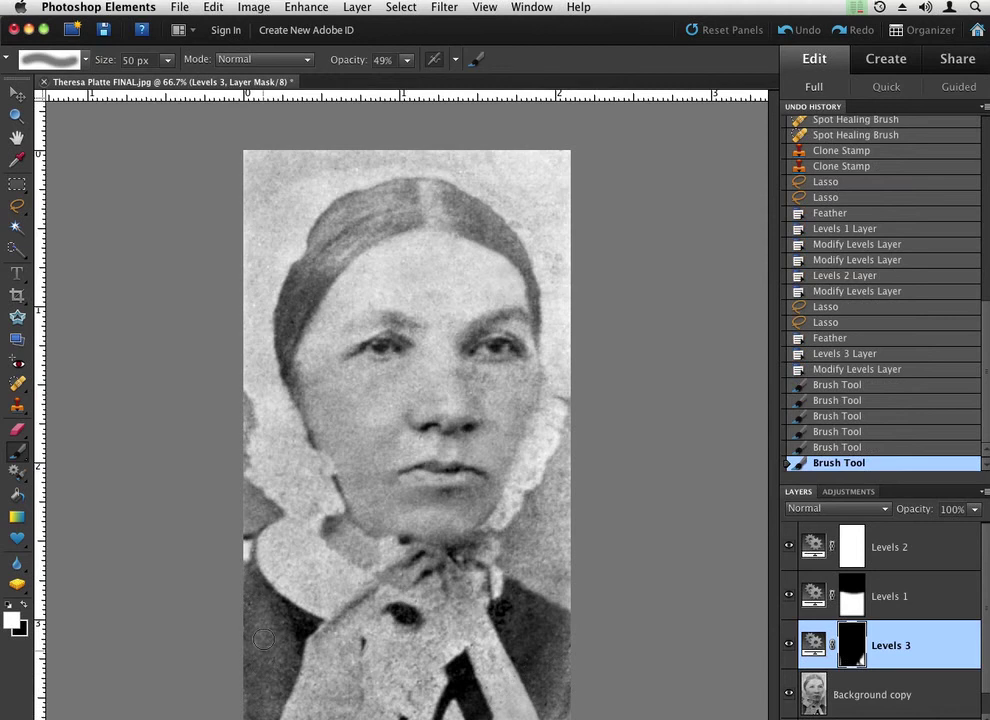
drag(252, 552, 250, 546)
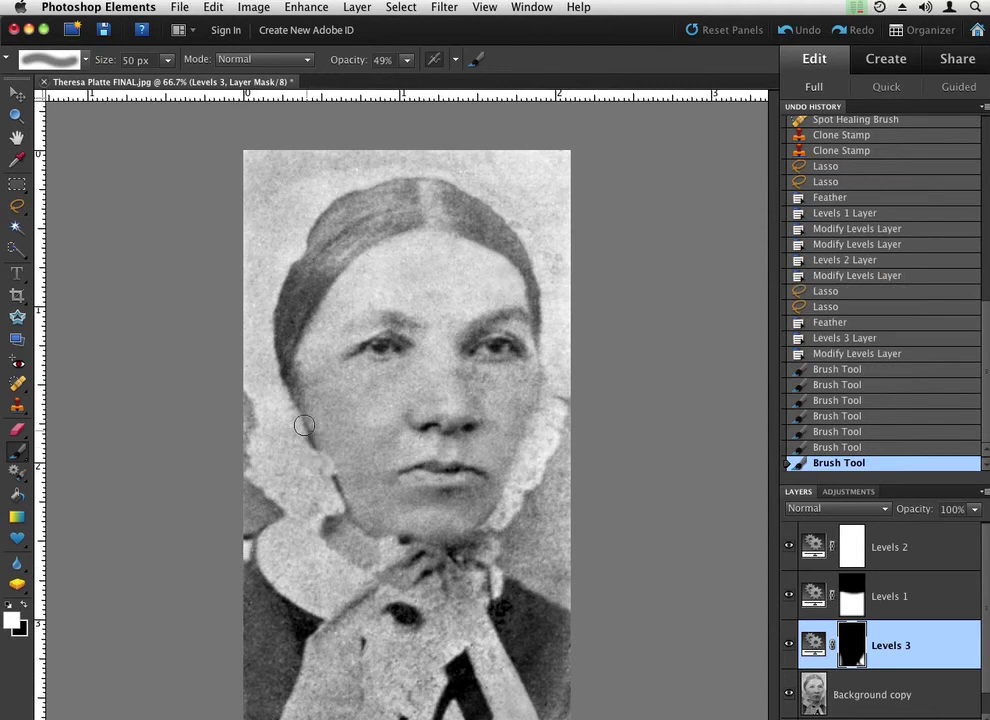
Step: Paint white on the Levels 3 mask along the jawline, both cheeks and the outline of the hair to define the face
mouse_move(331, 453)
mouse_down()
mouse_move(375, 525)
mouse_move(460, 523)
mouse_move(353, 504)
mouse_move(403, 530)
mouse_up()
drag(408, 532, 440, 534)
mouse_move(462, 535)
mouse_down()
mouse_move(543, 454)
mouse_move(503, 488)
mouse_move(538, 398)
mouse_up()
drag(542, 340, 541, 318)
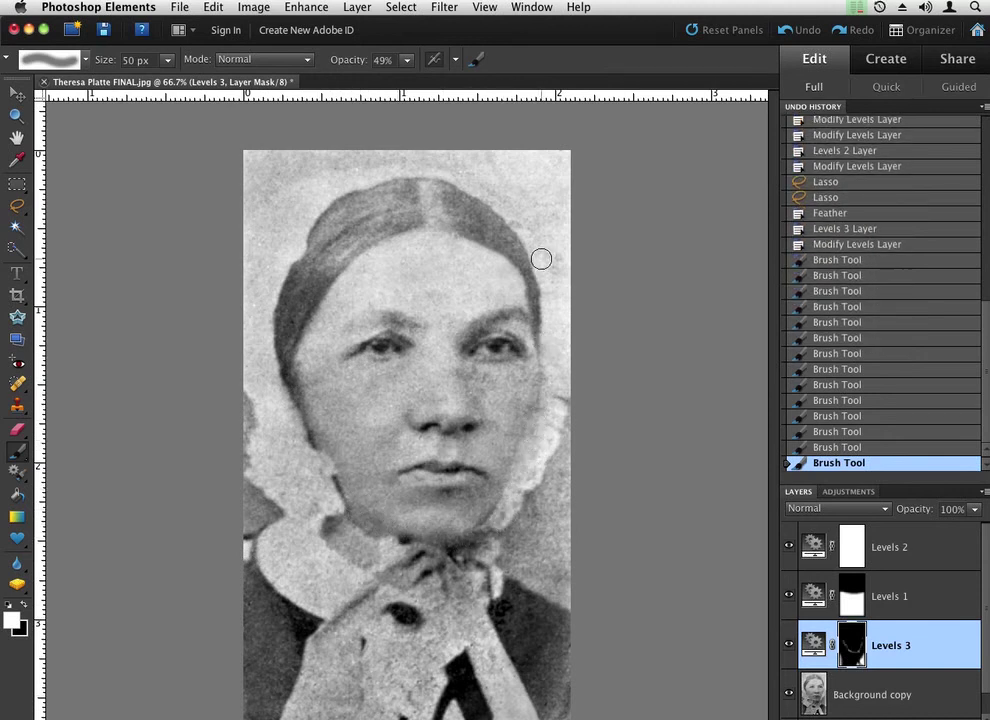
mouse_move(464, 181)
mouse_down()
mouse_move(393, 181)
mouse_move(323, 208)
mouse_move(272, 317)
mouse_move(301, 357)
mouse_up()
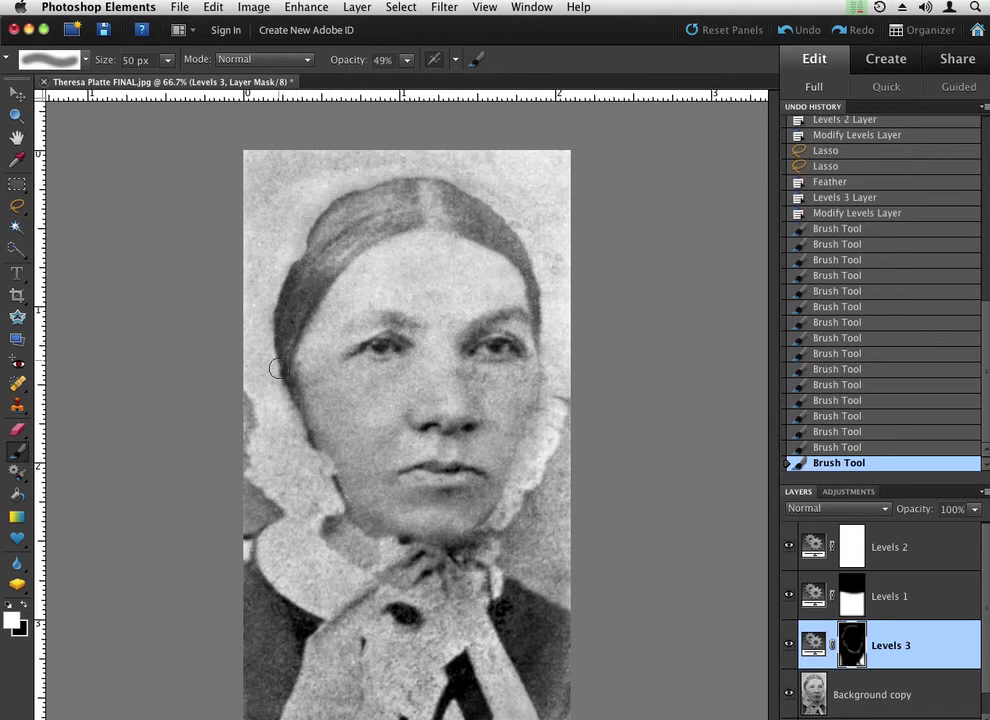
click(278, 367)
Step: Darken both eyes with white strokes on the Levels 3 mask and undo the extra stroke at the nostril
click(402, 333)
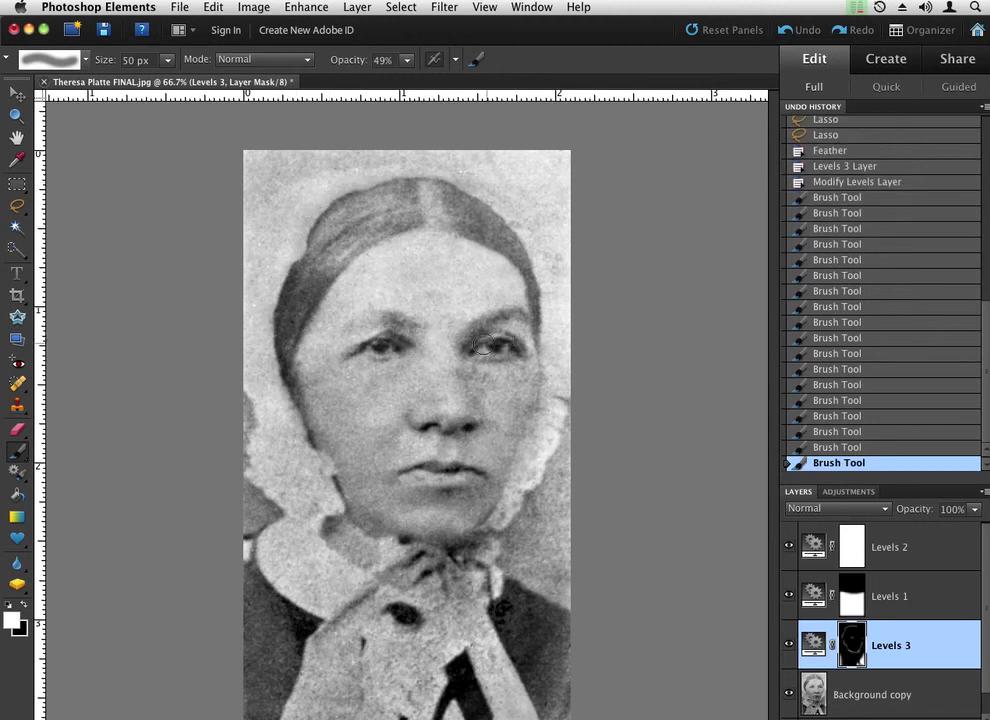
mouse_move(470, 346)
mouse_down()
mouse_move(542, 327)
mouse_move(542, 355)
mouse_move(503, 361)
mouse_up()
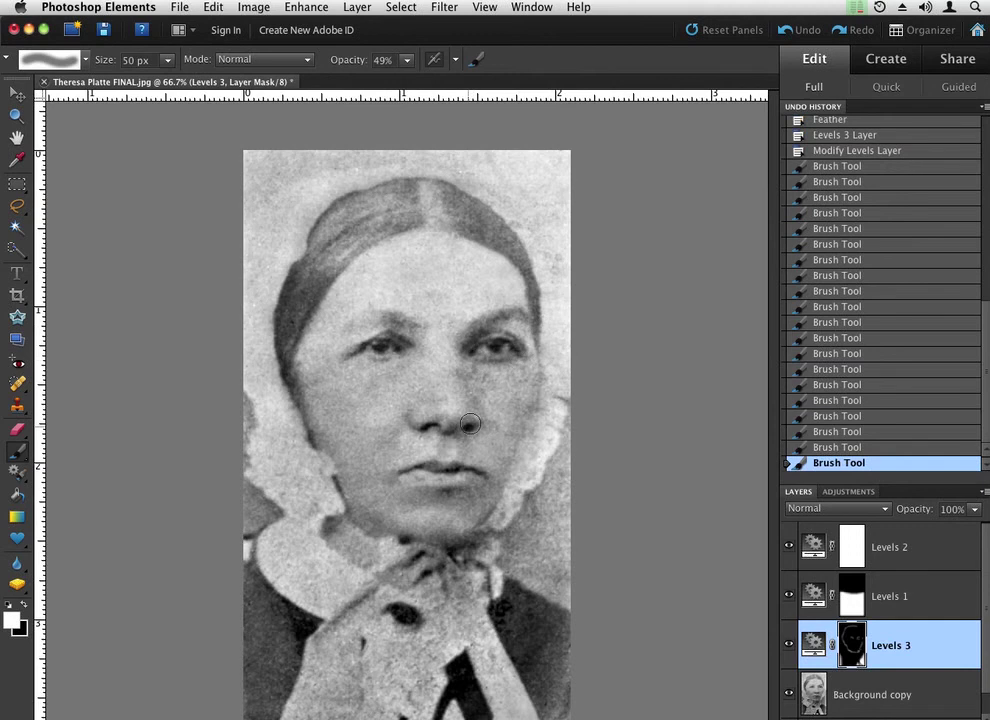
key(super+z)
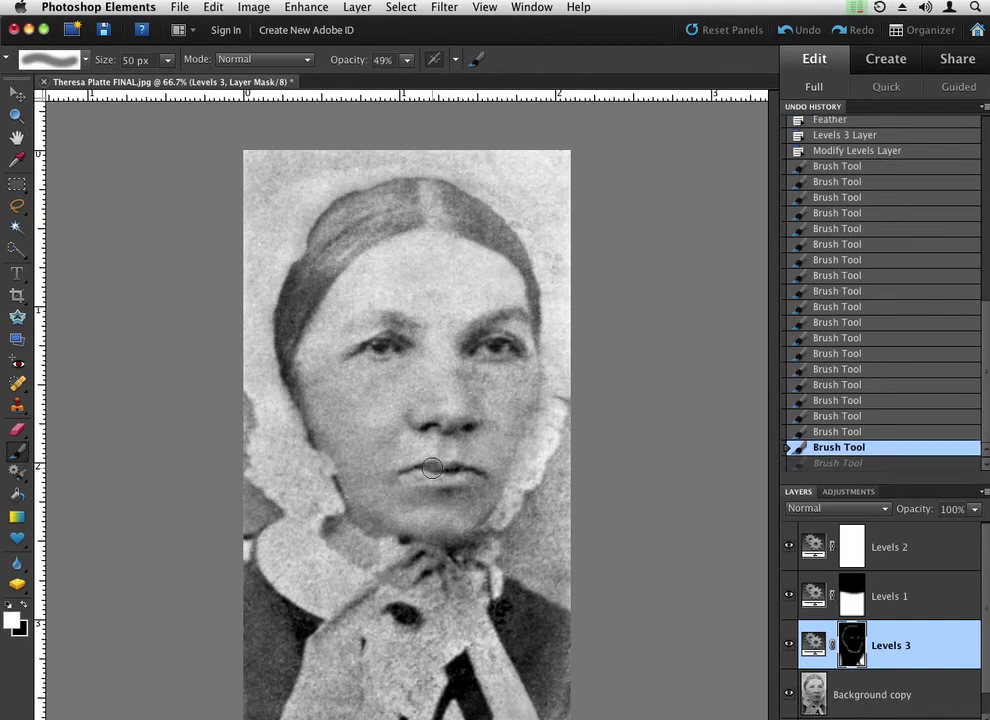
Step: Paint white on the Levels 3 mask over the shadows around the chin, the dress fold and the collar beside the neck
mouse_move(403, 505)
mouse_down()
mouse_move(478, 501)
mouse_move(430, 551)
mouse_up()
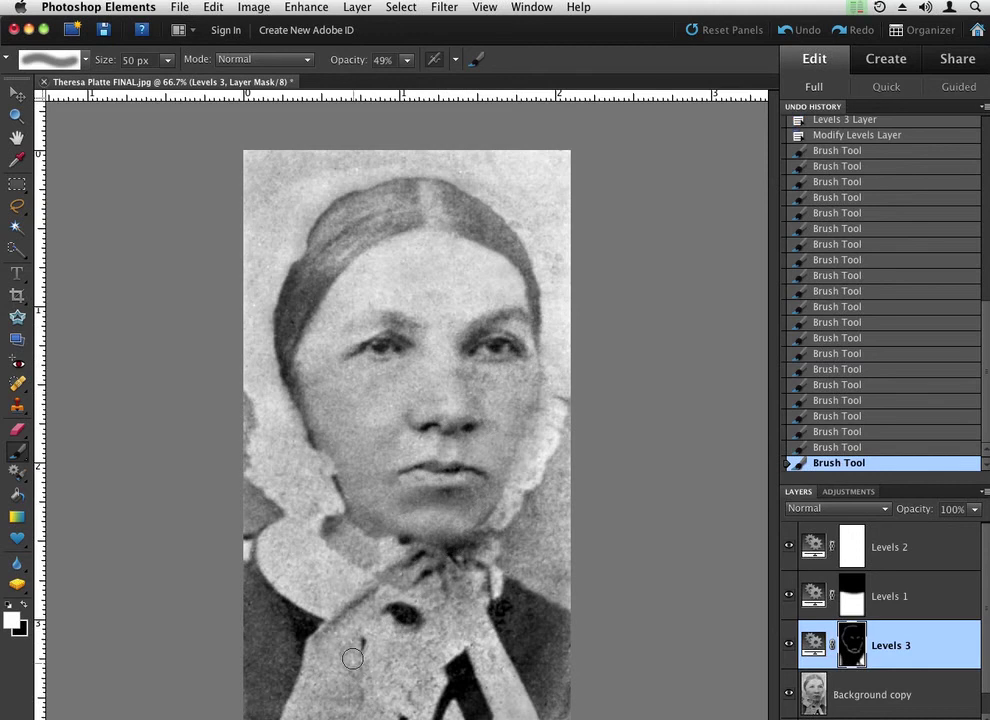
mouse_move(354, 661)
mouse_down()
mouse_move(355, 708)
mouse_move(359, 668)
mouse_up()
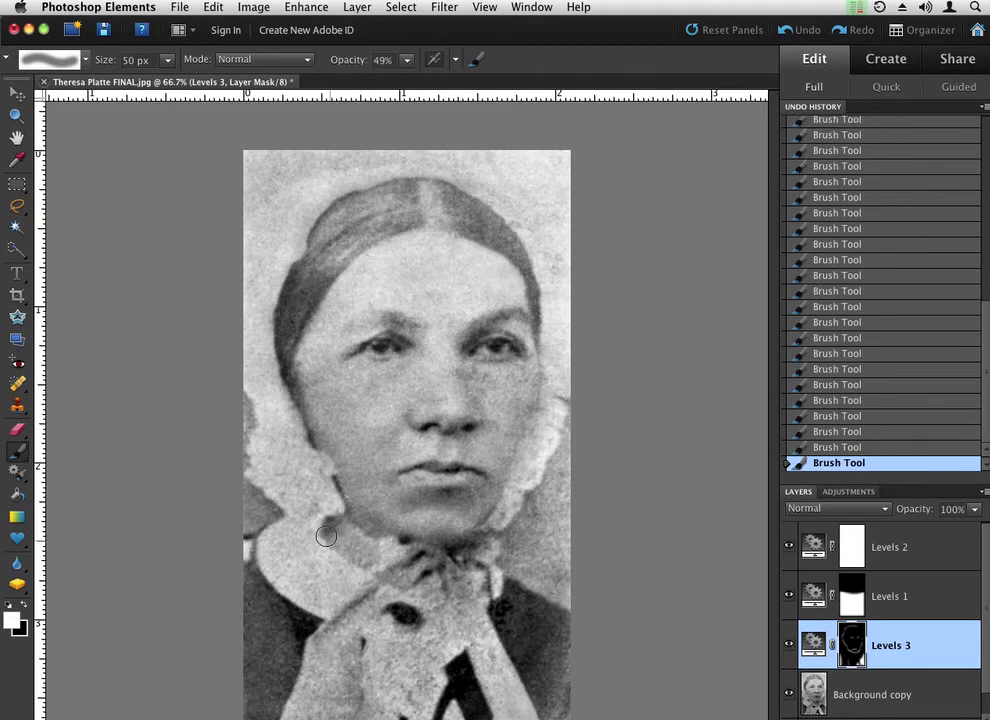
mouse_move(327, 533)
mouse_down()
mouse_move(357, 546)
mouse_move(351, 533)
mouse_up()
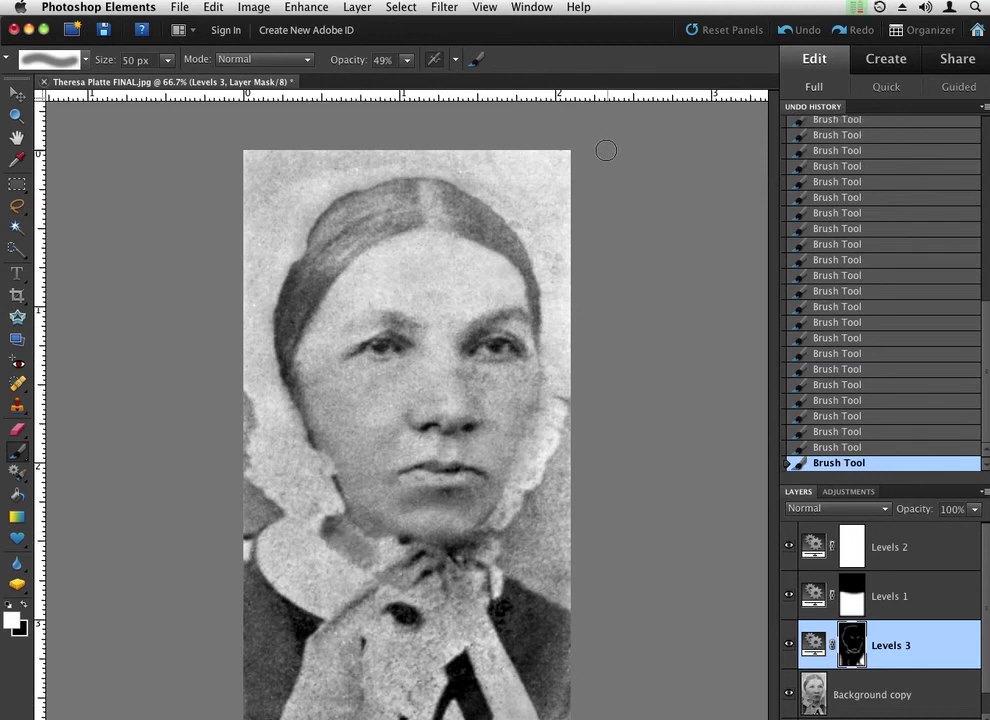
Step: Darken the hair on both sides of the parting with white strokes on the Levels 3 mask
mouse_move(322, 256)
mouse_down()
mouse_move(412, 190)
mouse_move(326, 221)
mouse_move(404, 191)
mouse_move(457, 193)
mouse_move(447, 191)
mouse_move(455, 203)
mouse_move(443, 220)
mouse_move(499, 225)
mouse_move(532, 280)
mouse_move(453, 199)
mouse_move(388, 190)
mouse_move(386, 212)
mouse_move(348, 217)
mouse_move(337, 251)
mouse_move(341, 218)
mouse_move(310, 243)
mouse_up()
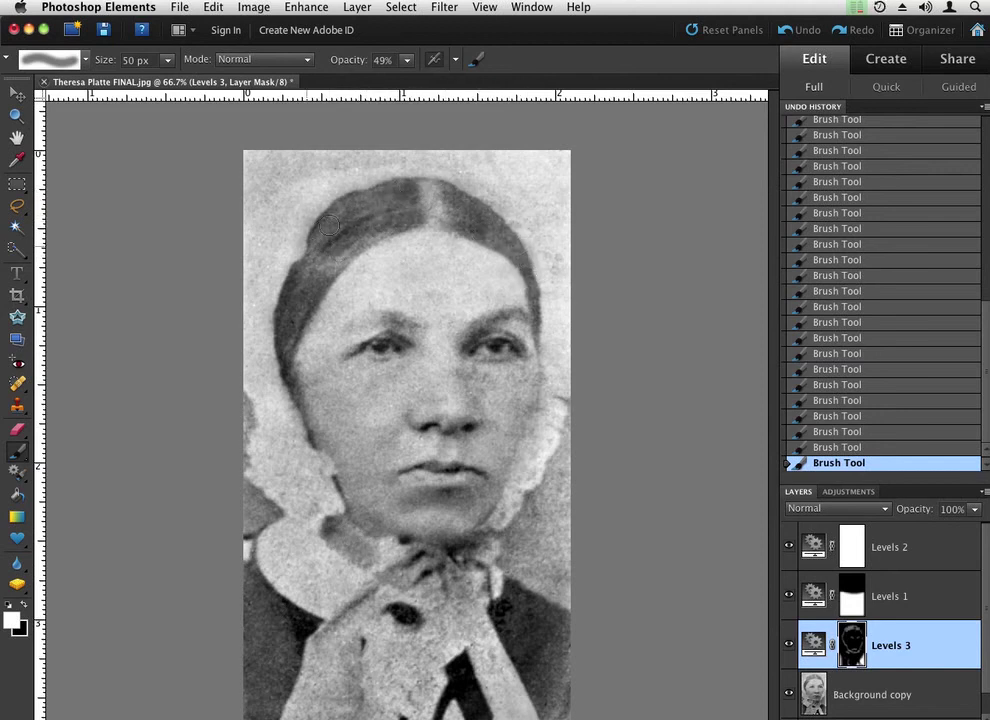
mouse_move(481, 201)
mouse_down()
mouse_move(449, 201)
mouse_move(451, 218)
mouse_up()
mouse_move(512, 232)
mouse_down()
mouse_move(503, 243)
mouse_move(532, 276)
mouse_up()
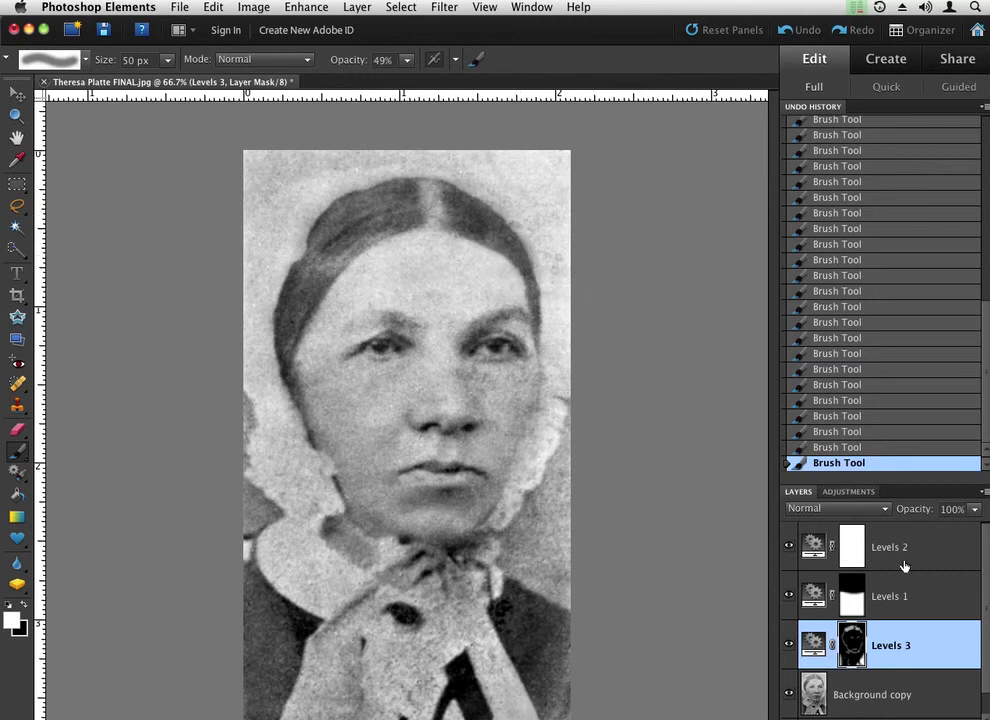
Step: Compare the restoration with the original by isolating the Background layer and restoring all layers' visibility
scroll(983, 645, down, 1)
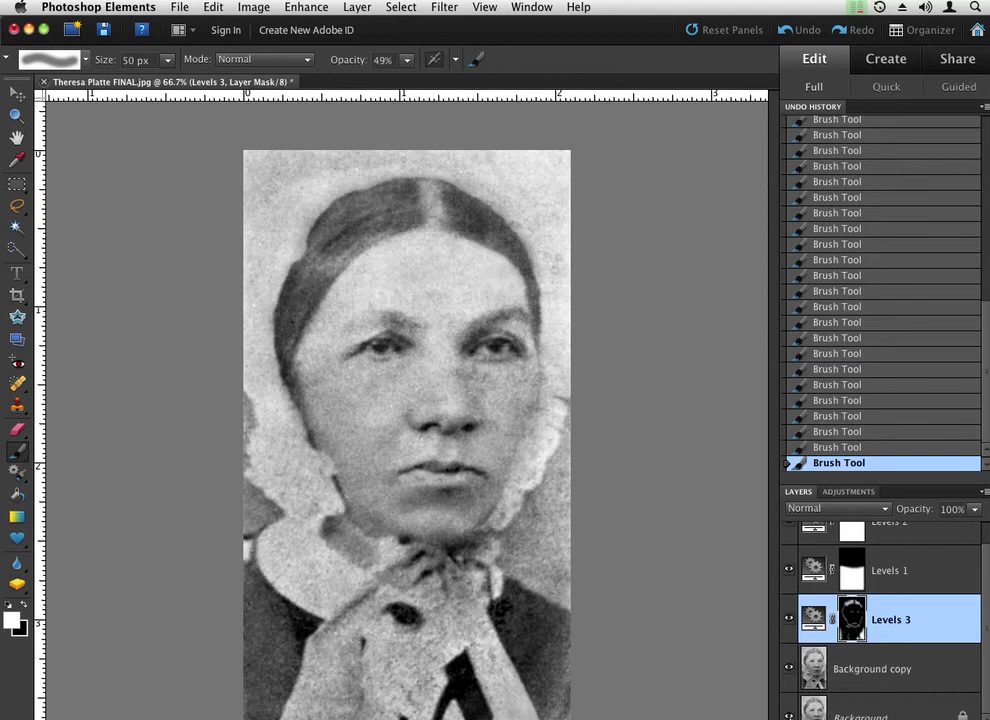
alt+click(789, 716)
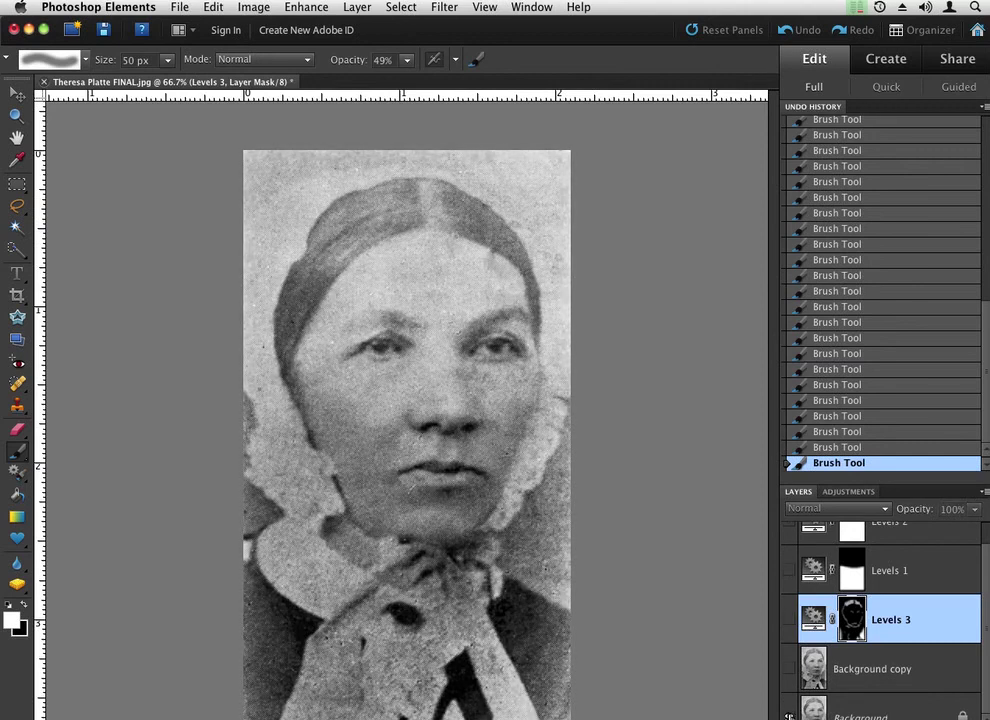
alt+click(789, 716)
alt+click(789, 716)
alt+click(789, 716)
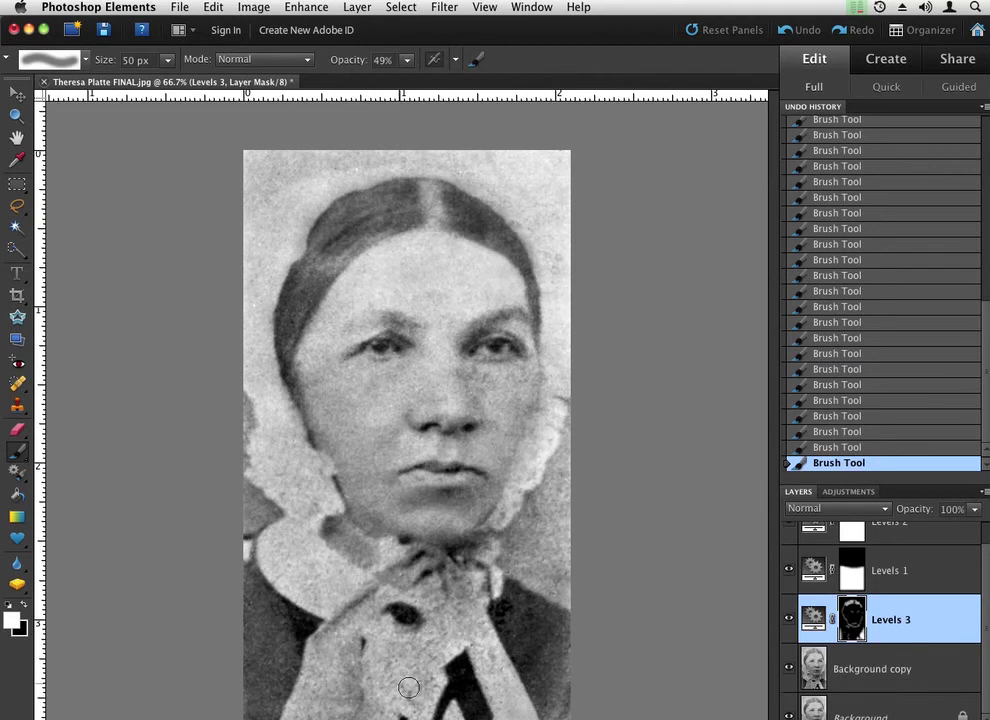
Step: Remove the remaining specks on the dress and jacket of Background copy with a 20 px Content-Aware Spot Healing Brush
click(897, 666)
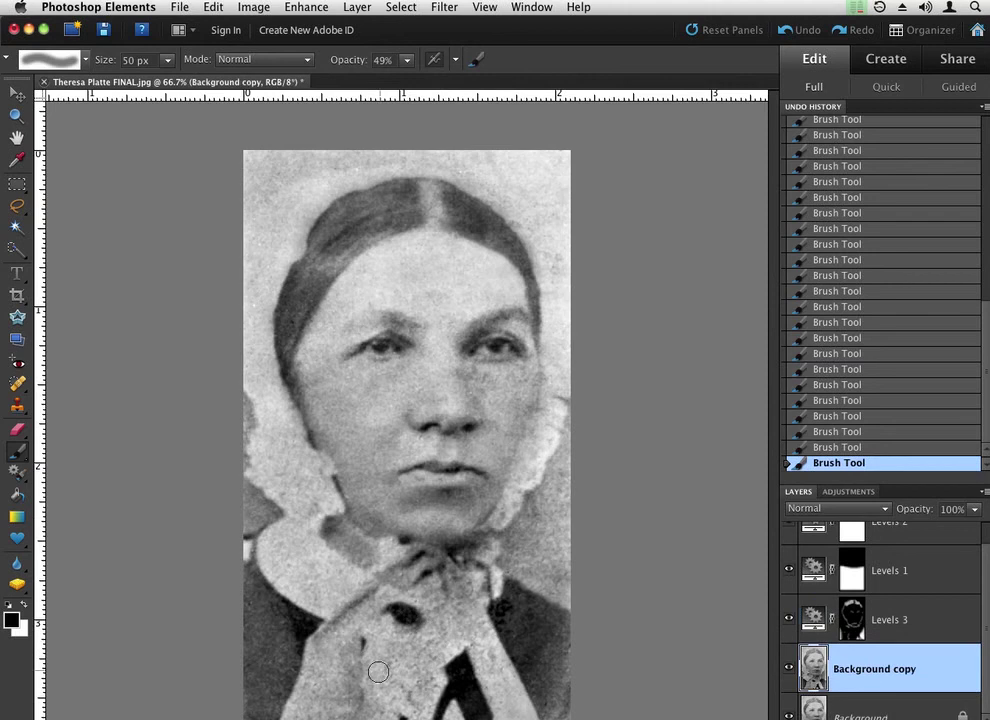
key(j)
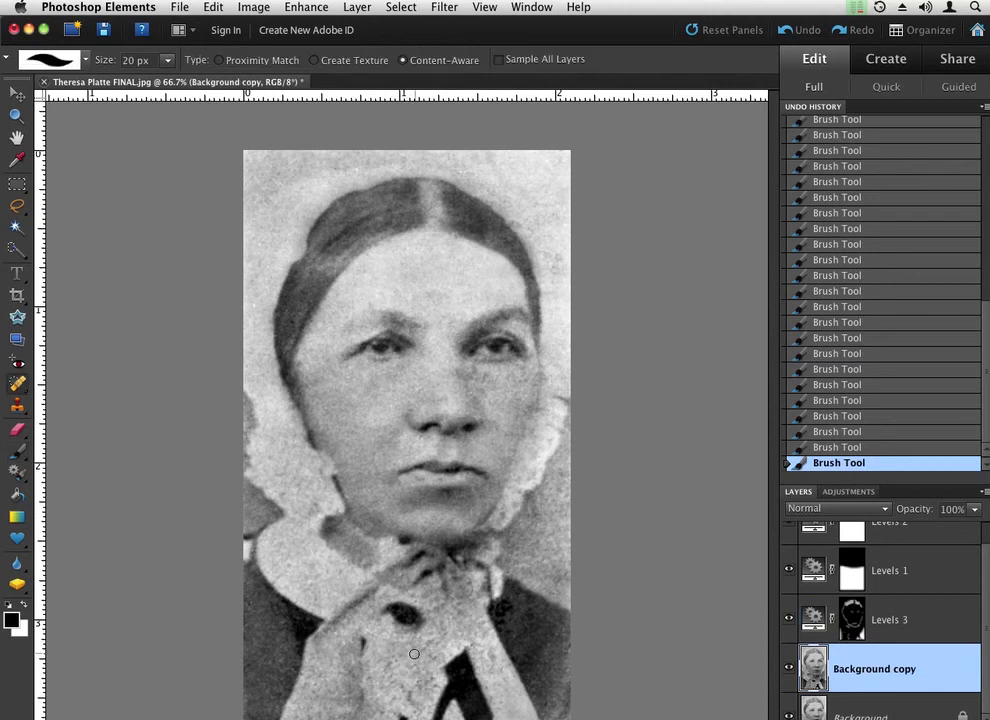
click(390, 662)
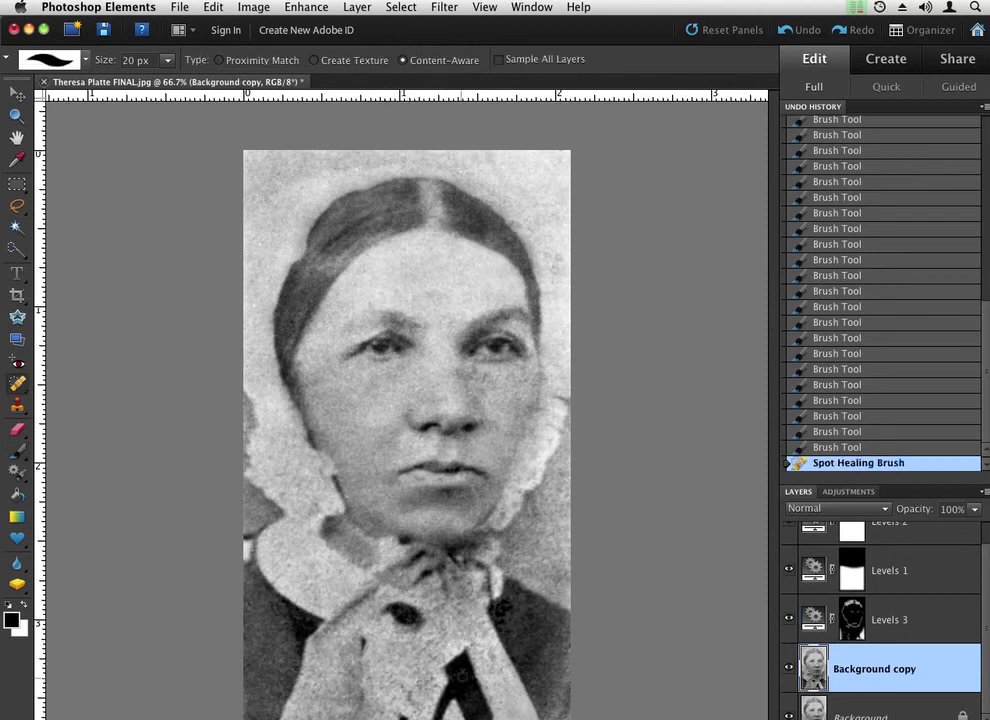
click(431, 686)
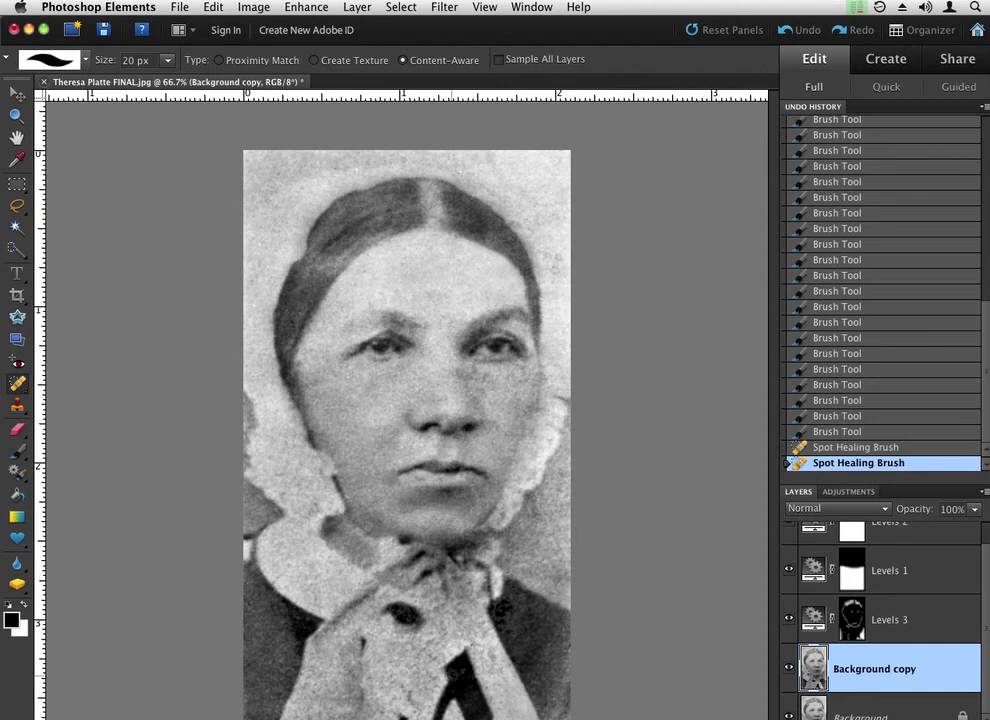
drag(408, 694, 411, 688)
click(469, 645)
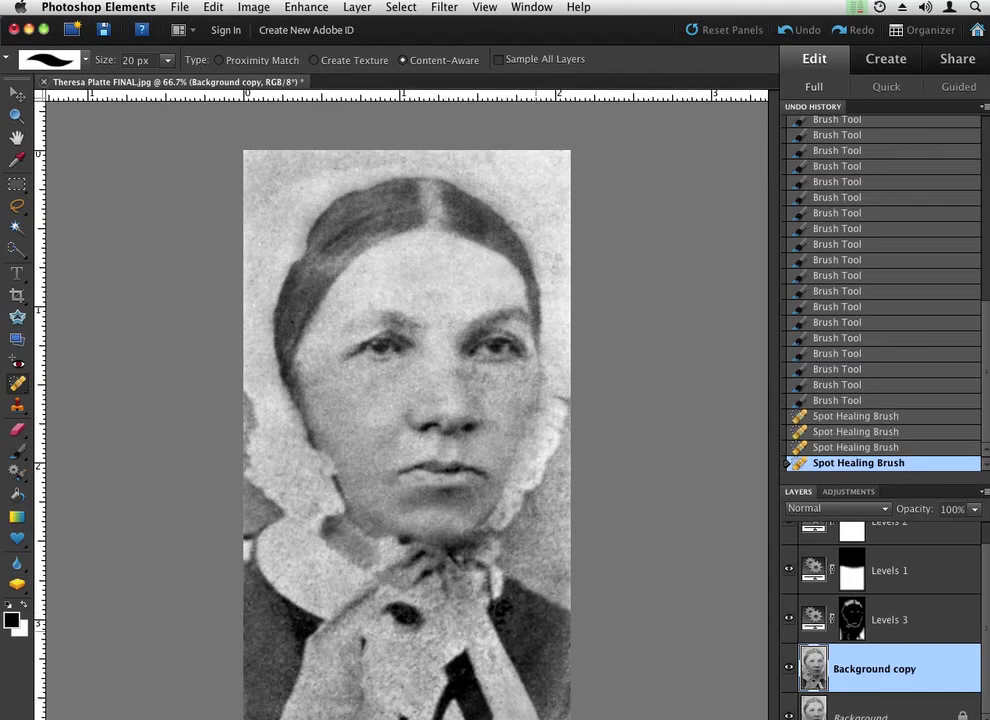
click(550, 613)
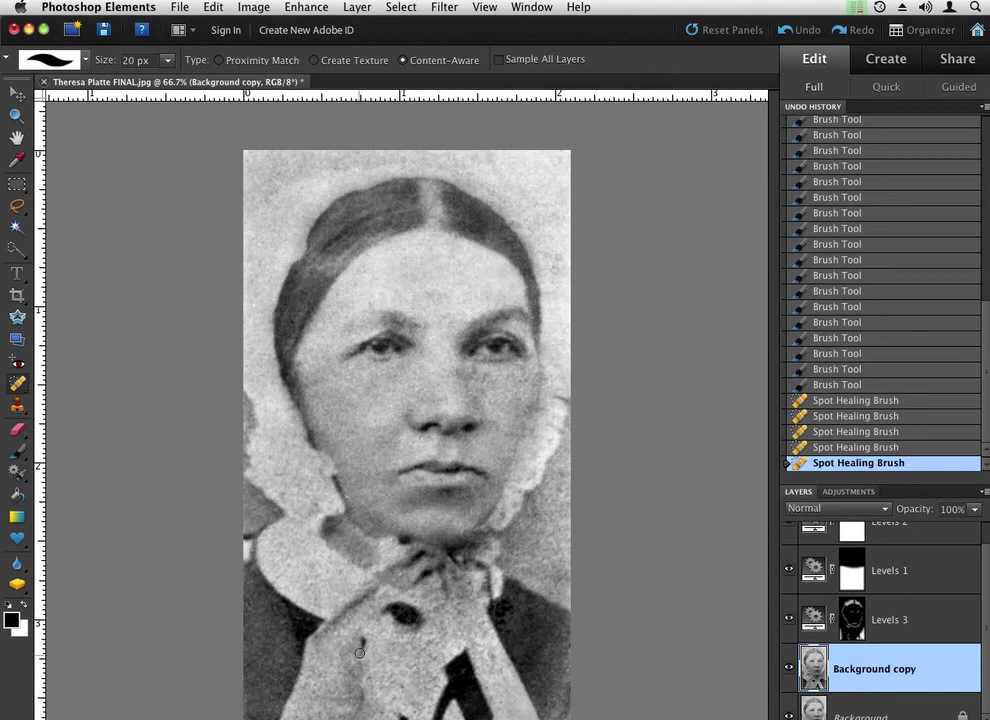
click(402, 688)
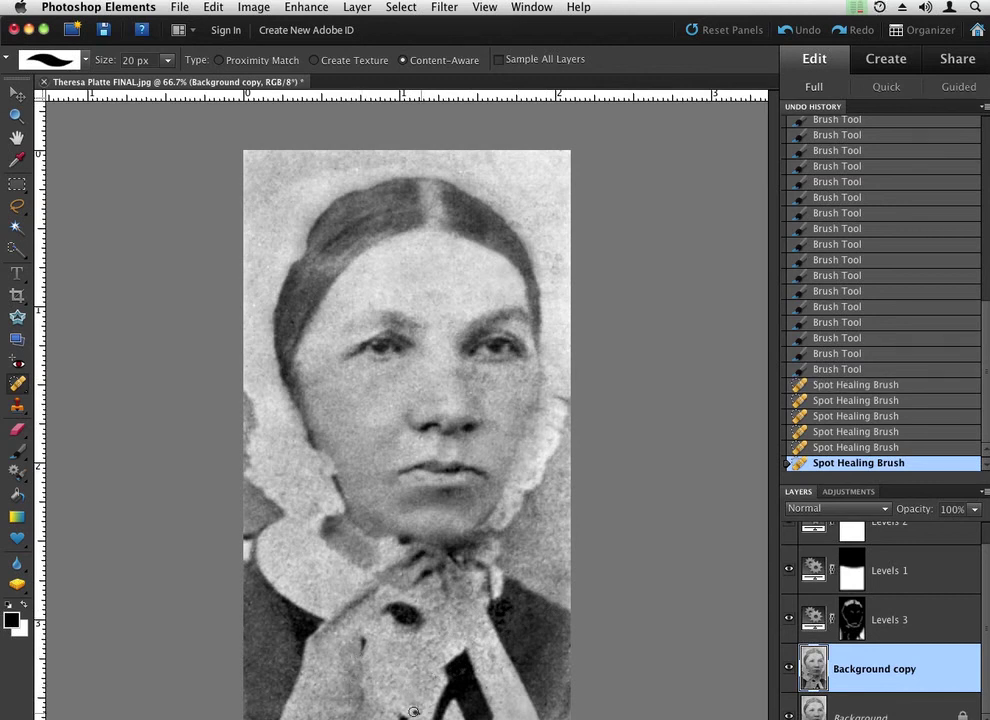
click(414, 713)
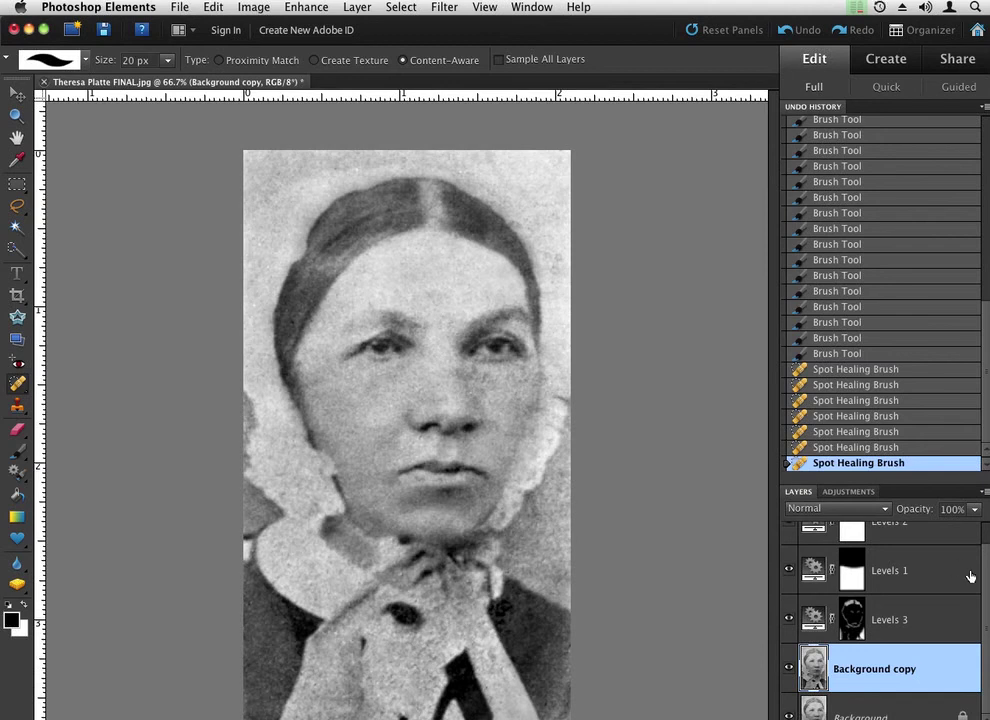
Step: Add a new Levels adjustment layer with default settings above Levels 2
scroll(986, 560, up, 1)
click(915, 548)
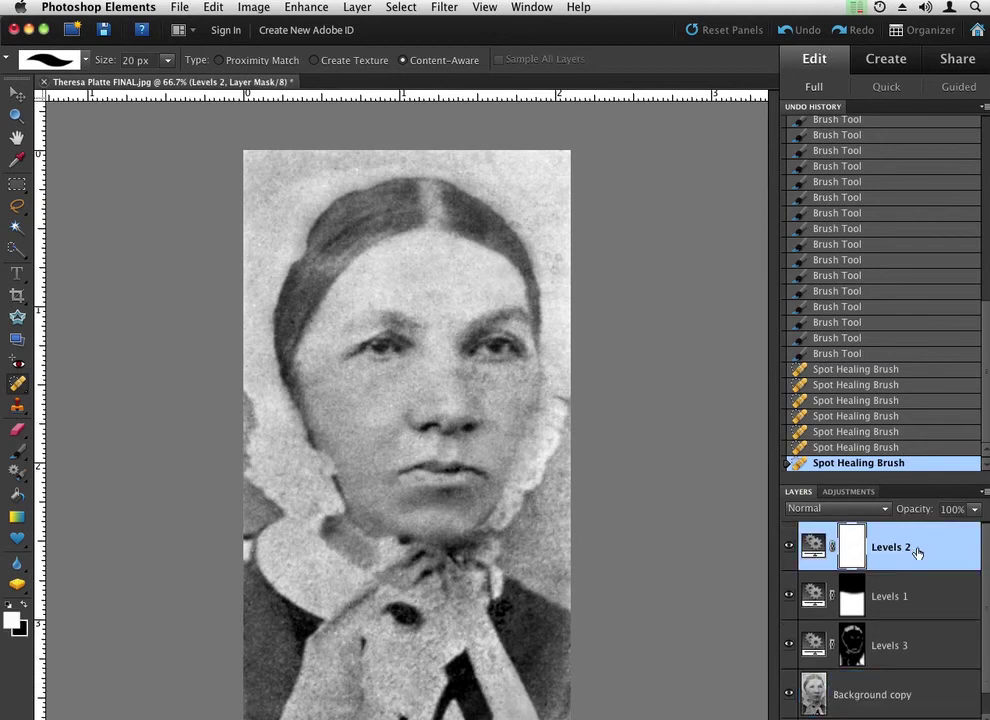
click(357, 8)
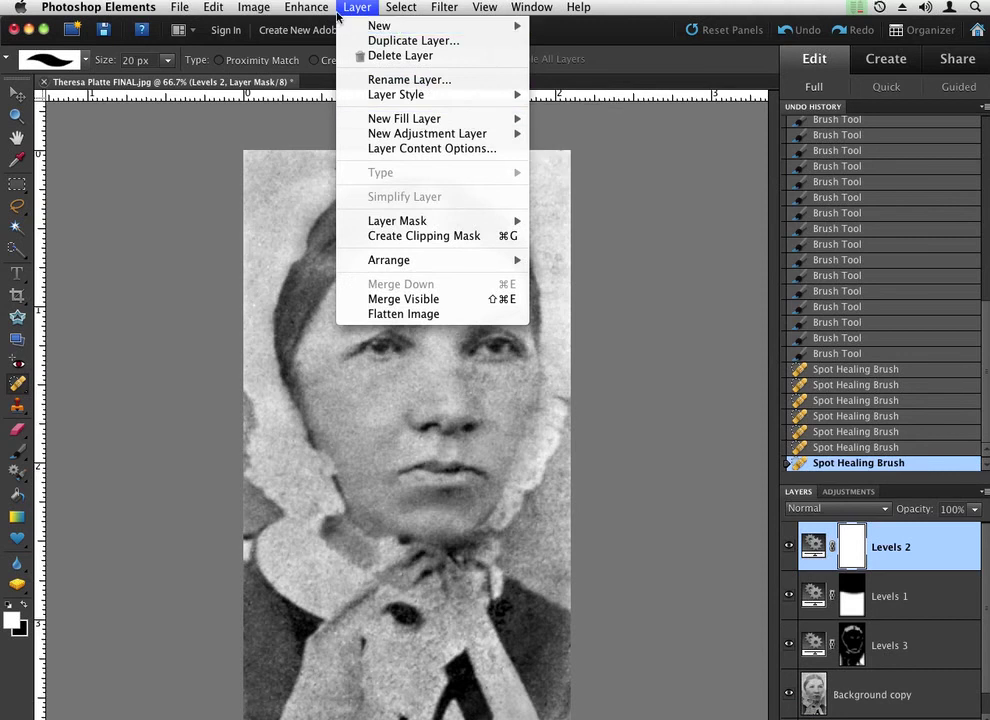
mouse_move(425, 133)
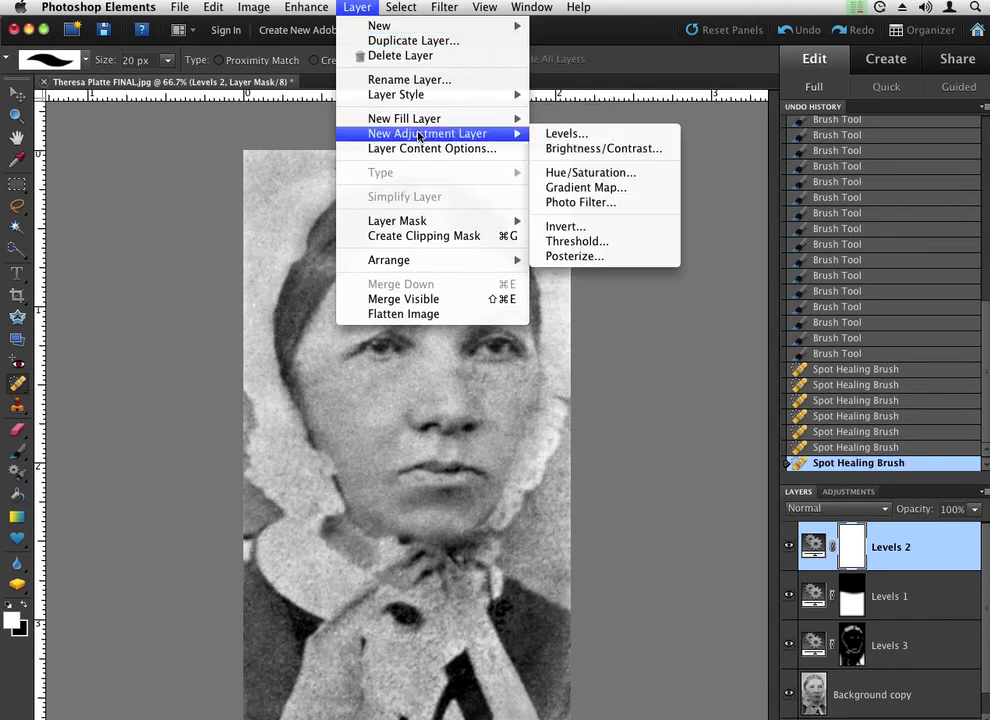
click(600, 135)
key(Return)
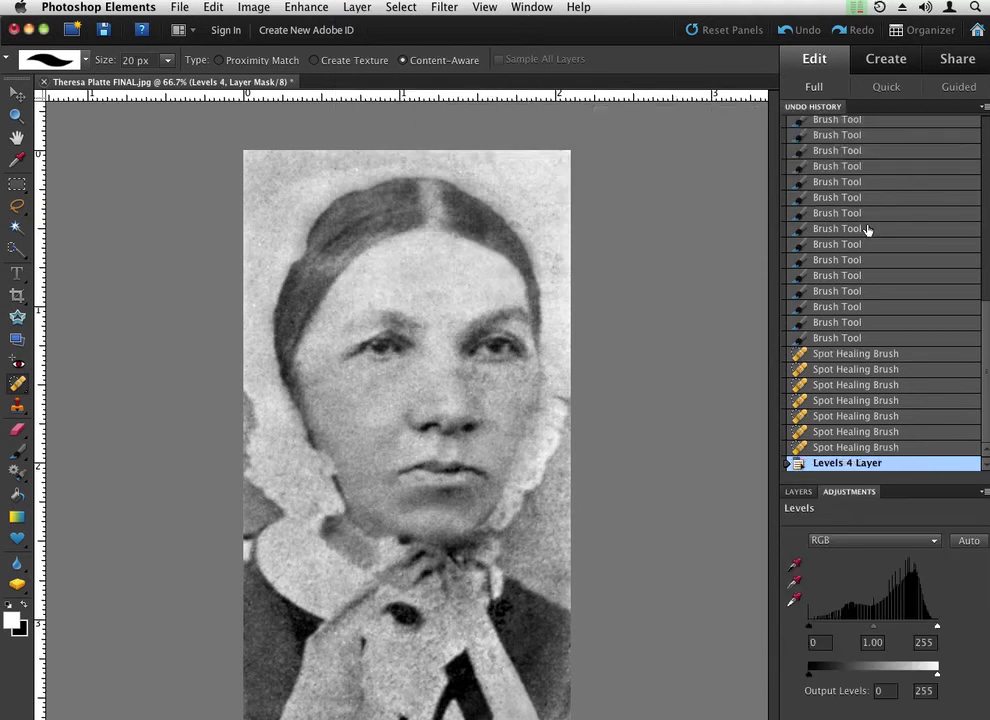
Step: Increase the overall contrast with the Levels 4 layer by setting its black input to 22 and white input to 243
click(805, 493)
double_click(817, 549)
drag(936, 626, 930, 627)
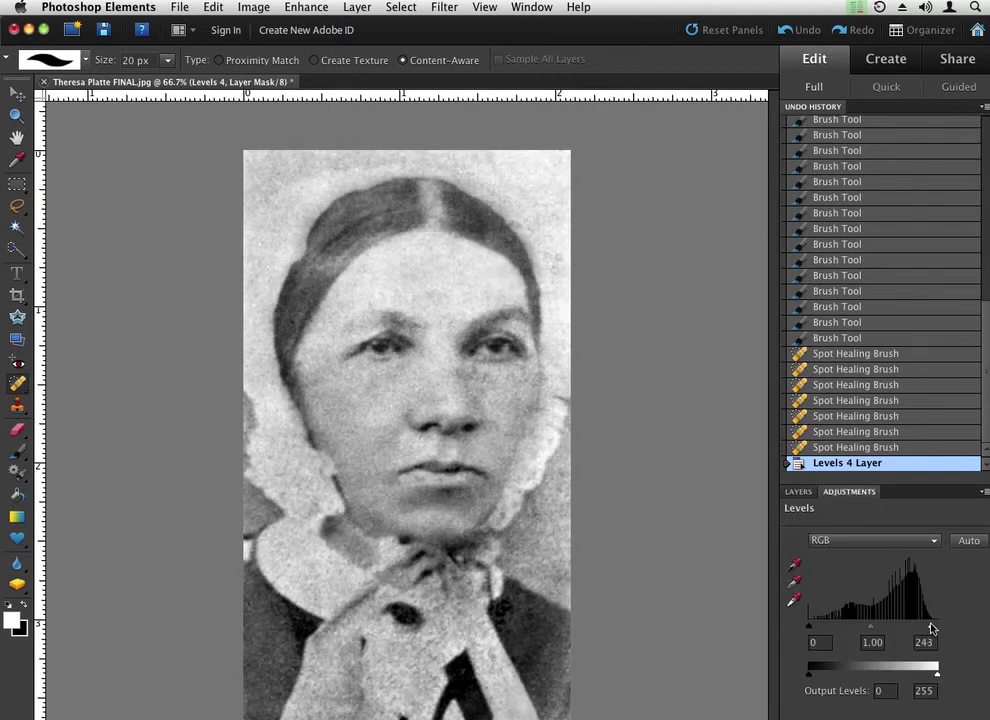
drag(814, 630, 825, 628)
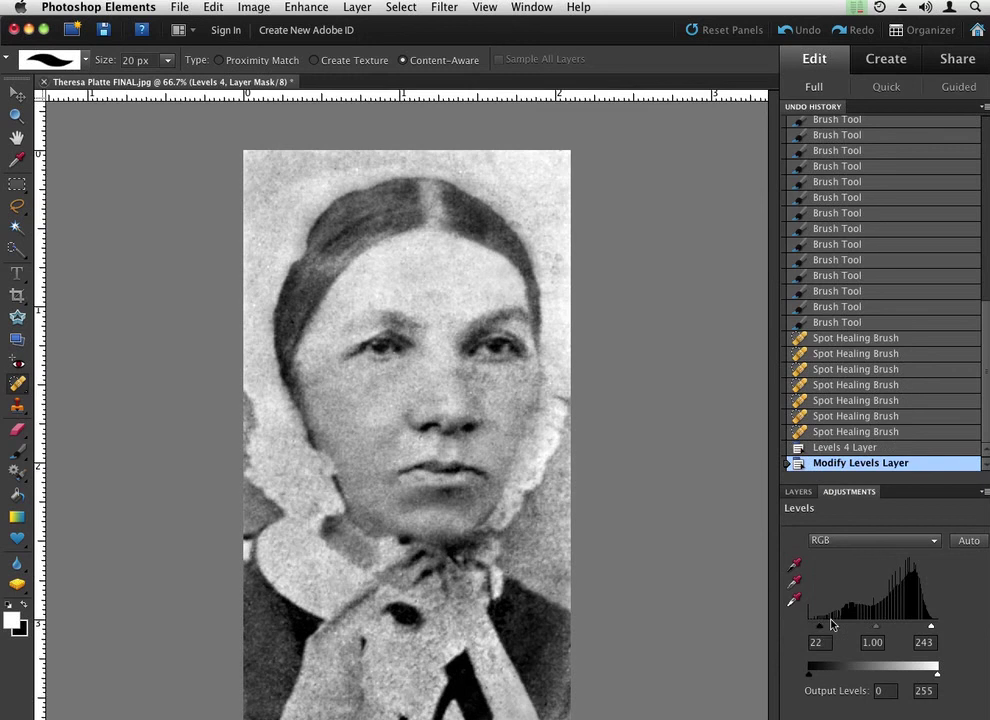
Step: Paint black on the Levels 4 mask over the pale strip beside the dark ribbon with a 50 px brush at 49% opacity
click(800, 491)
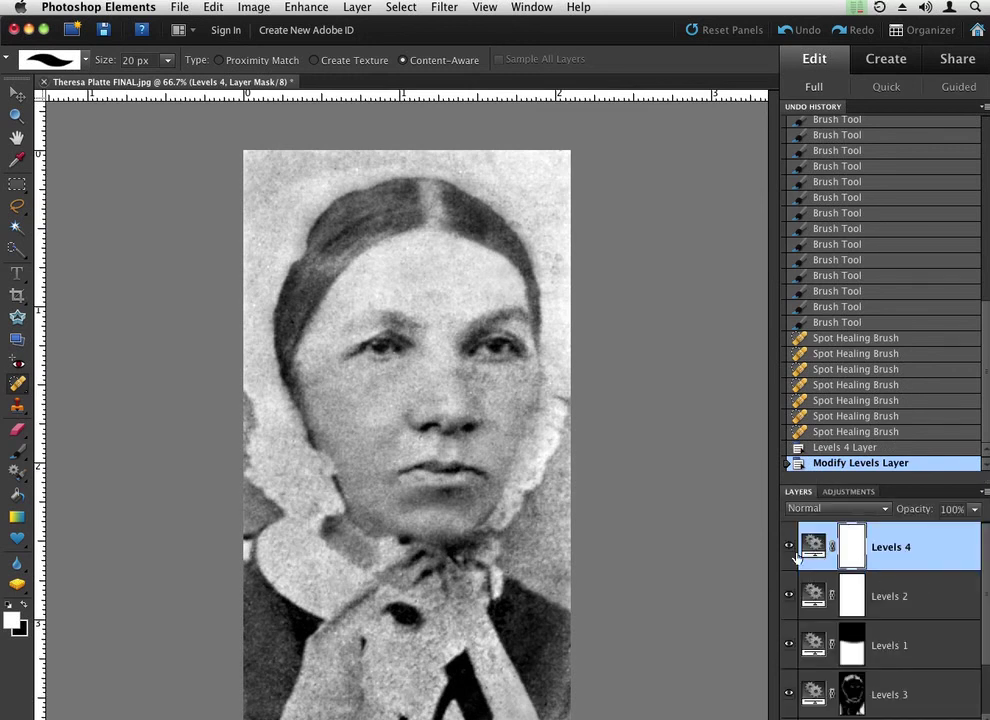
click(495, 672)
click(21, 605)
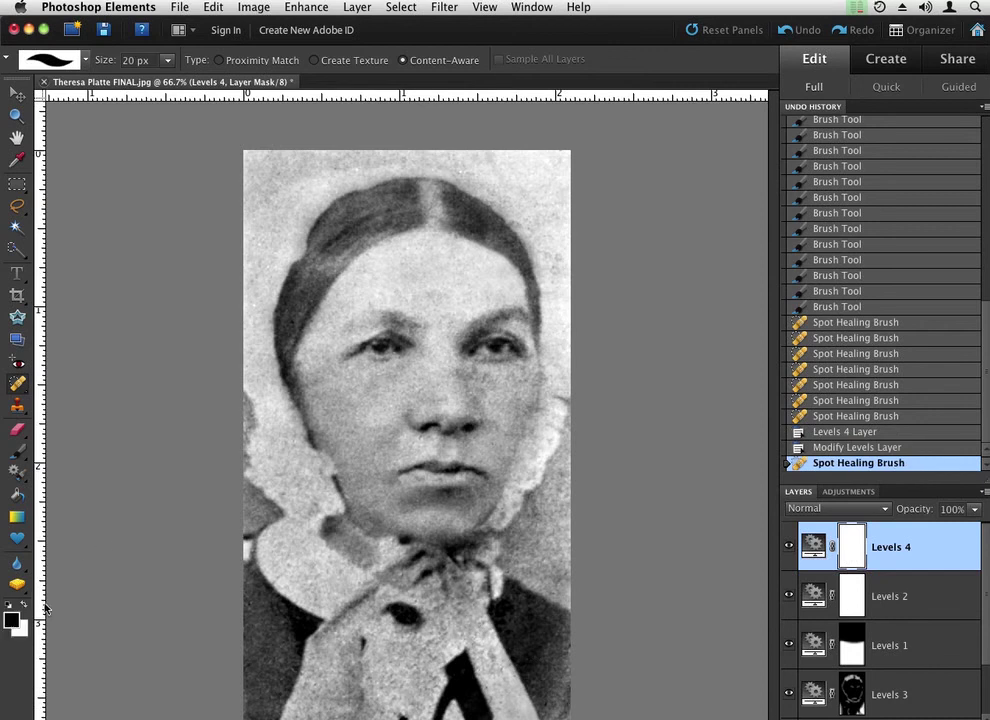
click(489, 666)
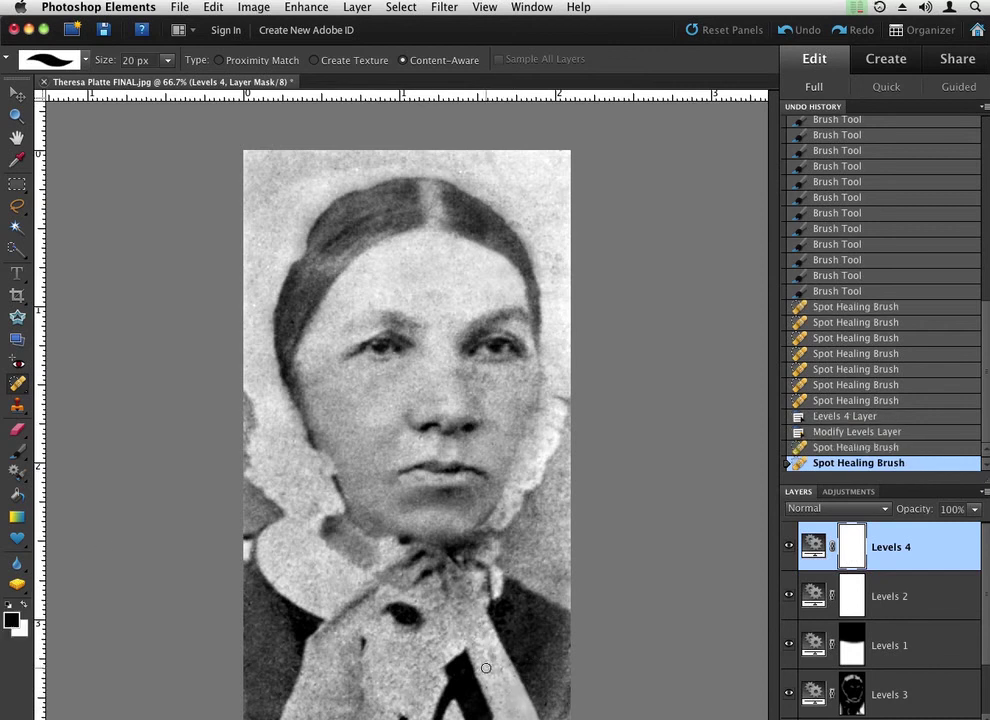
key(p)
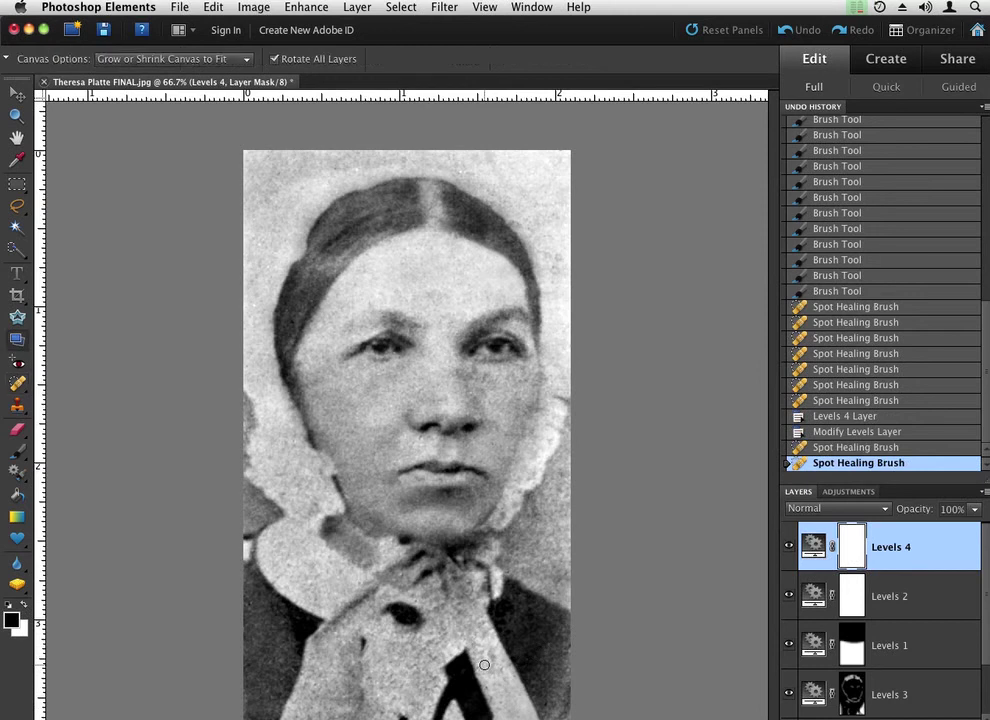
click(17, 454)
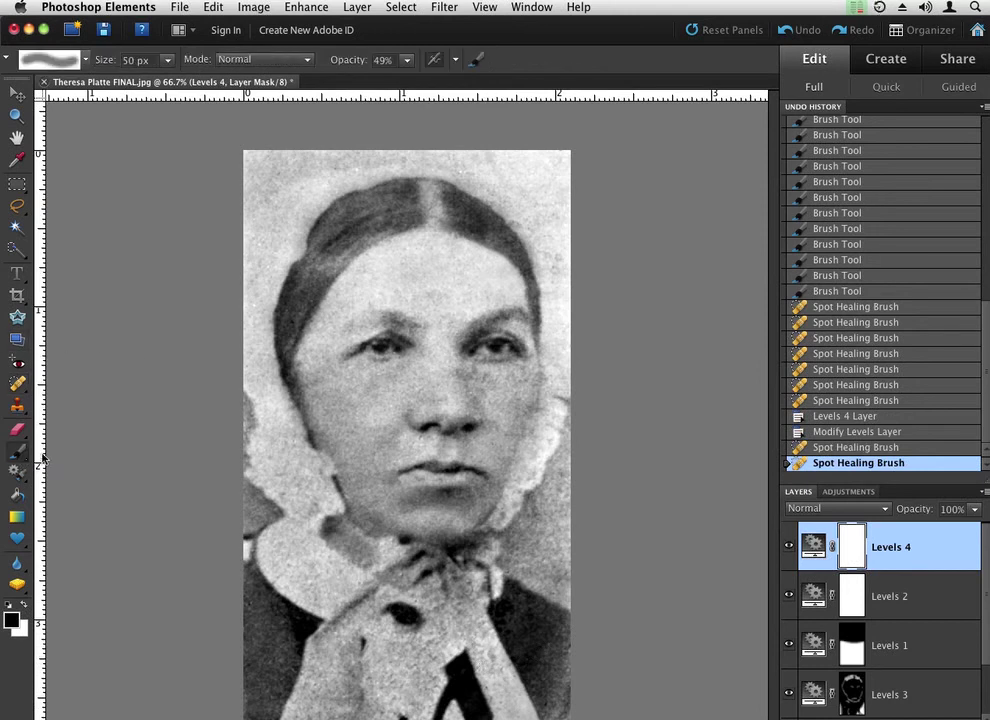
mouse_move(479, 645)
mouse_down()
mouse_move(495, 676)
mouse_move(484, 667)
mouse_move(517, 698)
mouse_move(501, 712)
mouse_move(523, 708)
mouse_up()
Step: Paint white back over the ribbon-side strip on the Levels 4 mask, raising the brush opacity to 100%
key(x)
drag(455, 668, 474, 704)
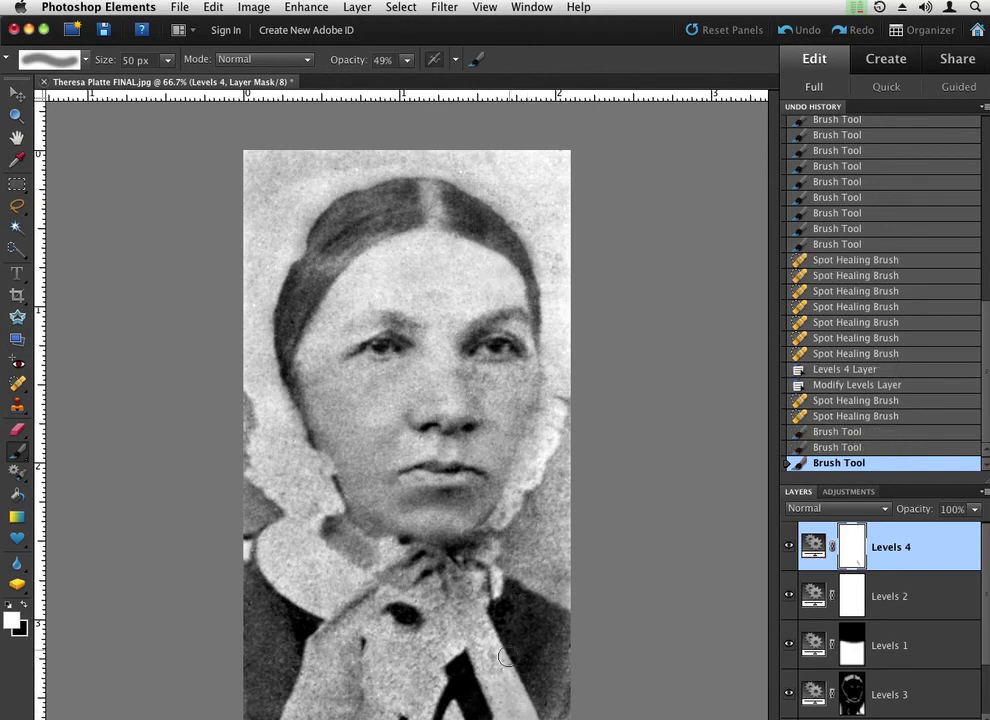
drag(348, 63, 479, 65)
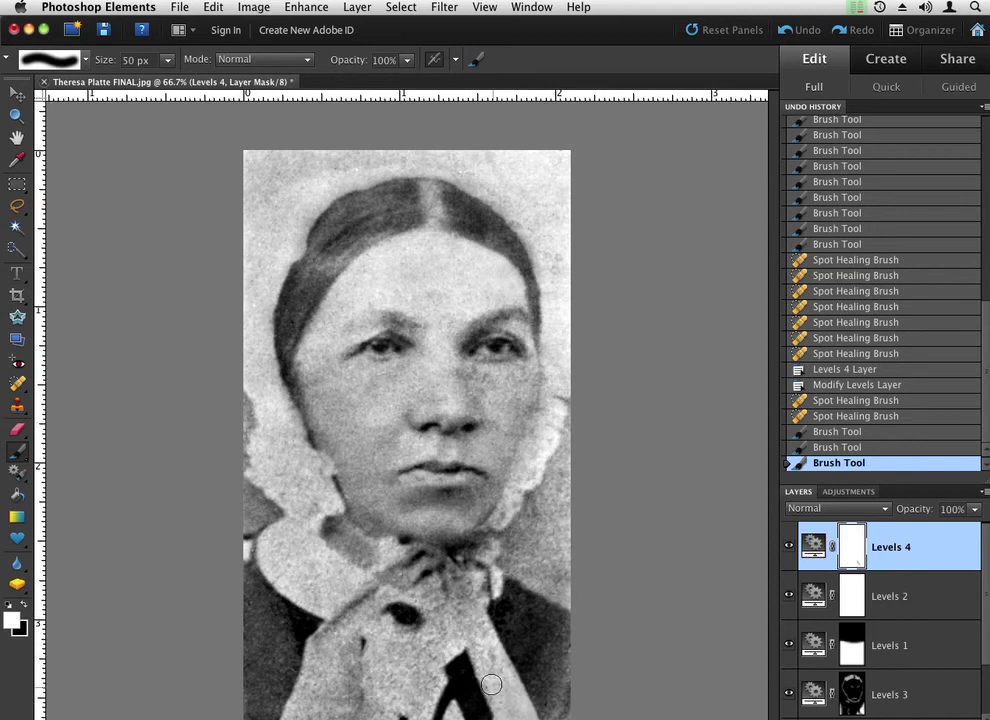
mouse_move(479, 665)
mouse_down()
mouse_move(456, 674)
mouse_move(508, 712)
mouse_move(510, 698)
mouse_up()
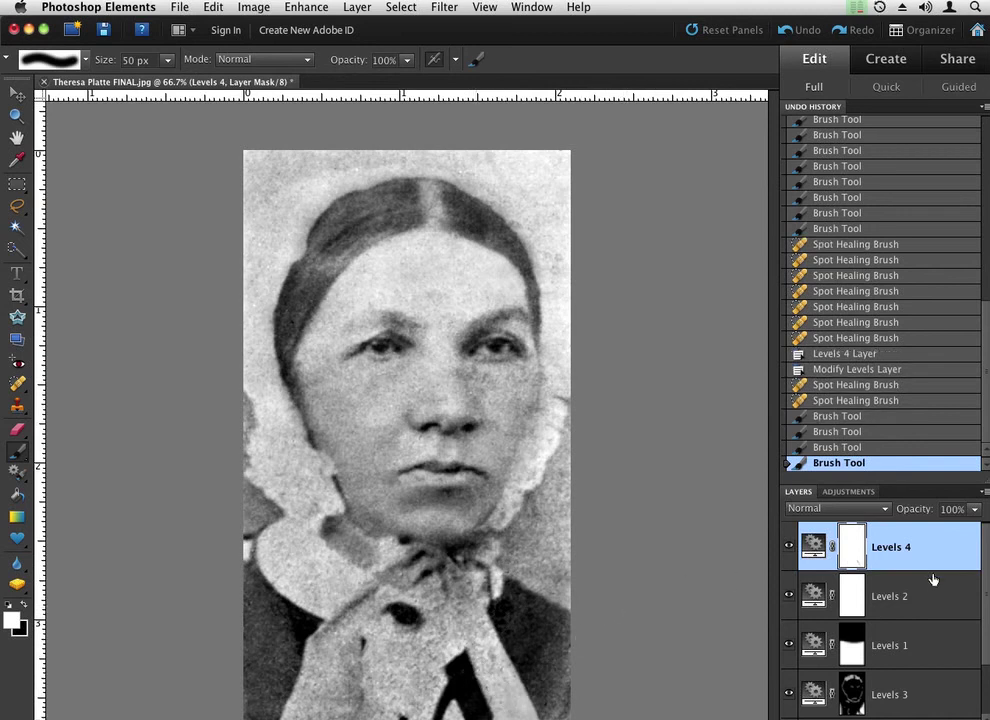
Step: Check the effect of Levels 2 by toggling its visibility, and paint black on its mask over the strip beside the dark ribbon
click(788, 597)
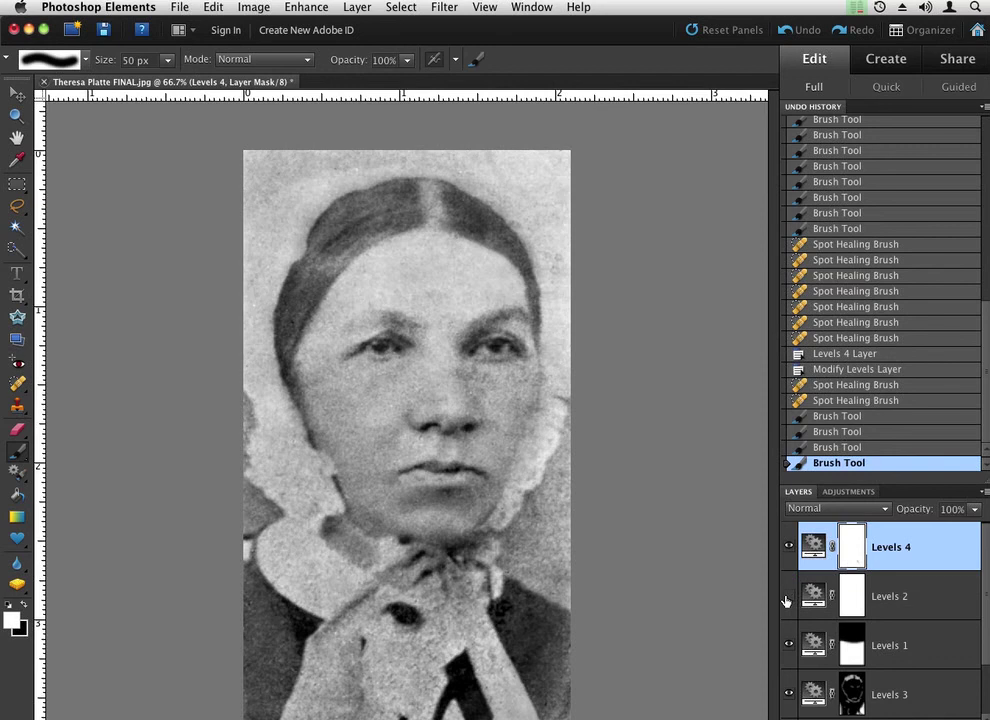
click(788, 597)
click(851, 596)
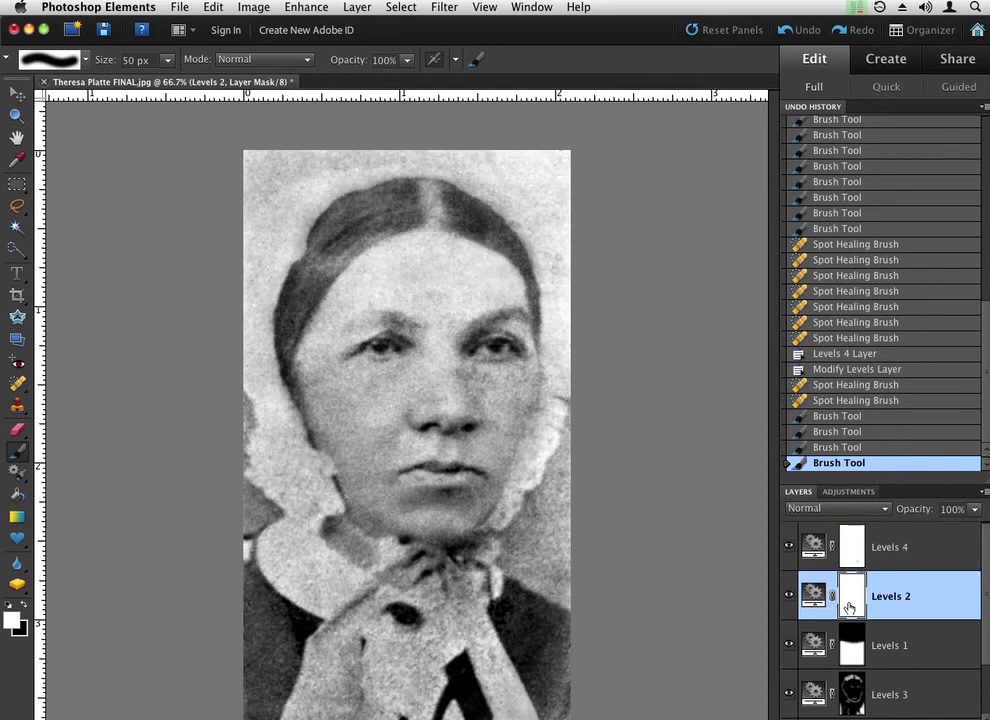
mouse_move(465, 691)
mouse_down()
mouse_move(459, 672)
mouse_move(480, 683)
mouse_up()
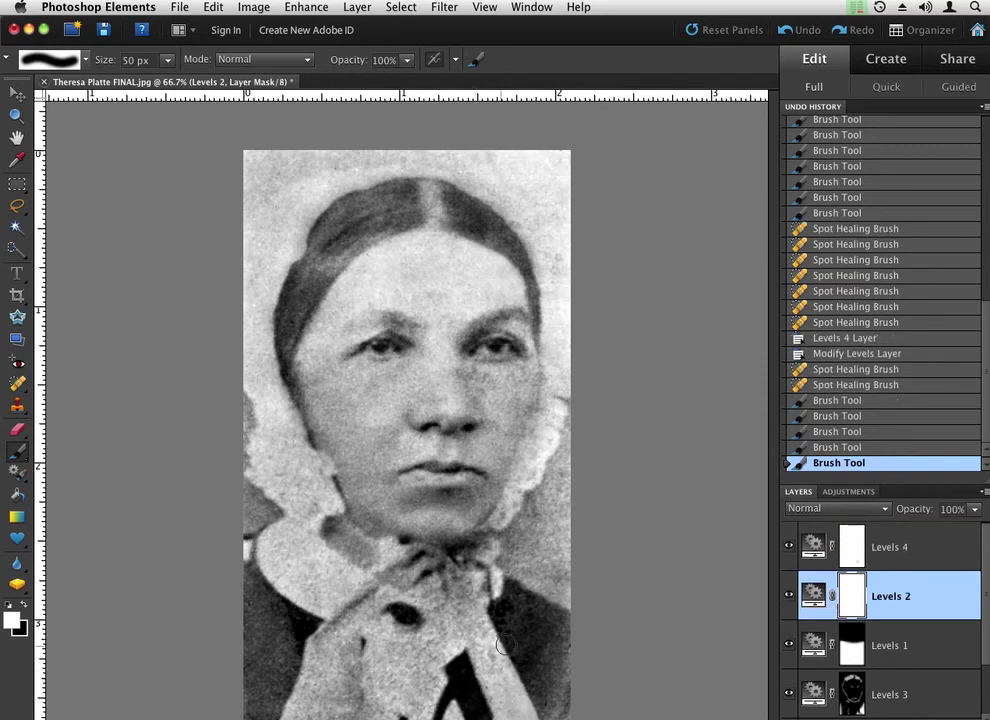
key(x)
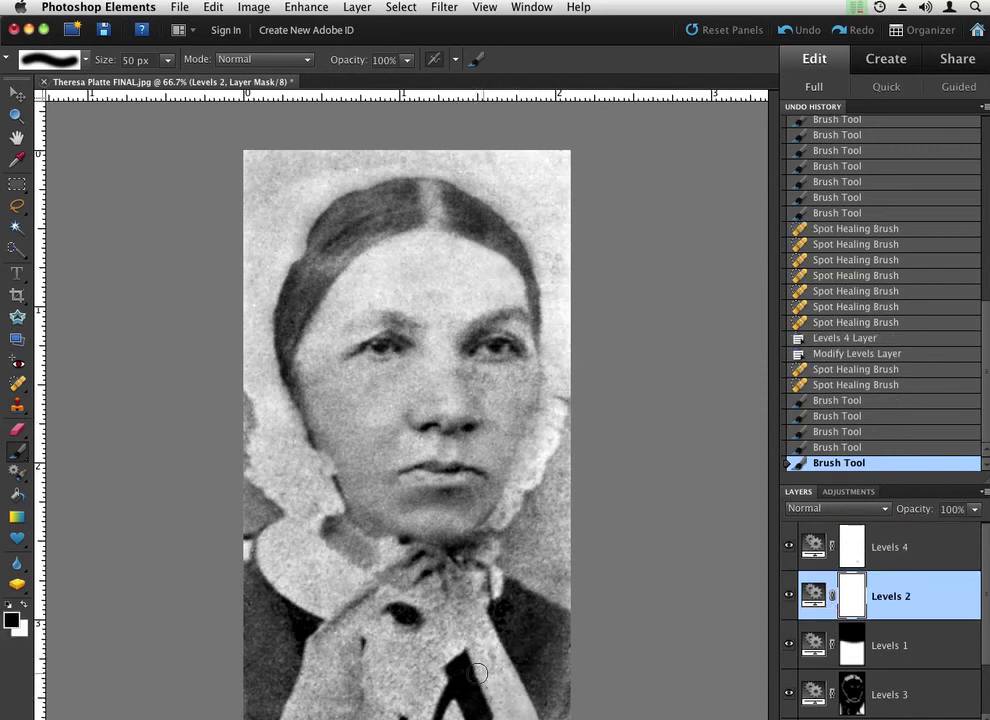
mouse_move(352, 520)
mouse_down()
mouse_move(378, 532)
mouse_move(484, 668)
mouse_up()
Step: Undo the black stroke on the Levels 1 mask and paint white back over the strip on the Levels 2 mask
click(852, 645)
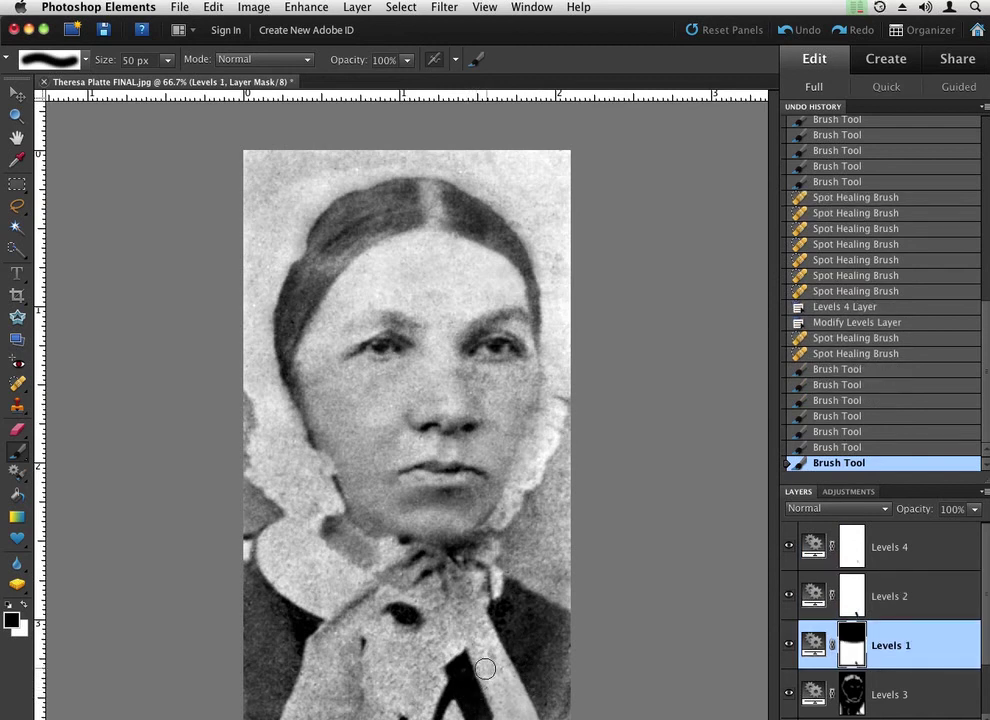
key(super+z)
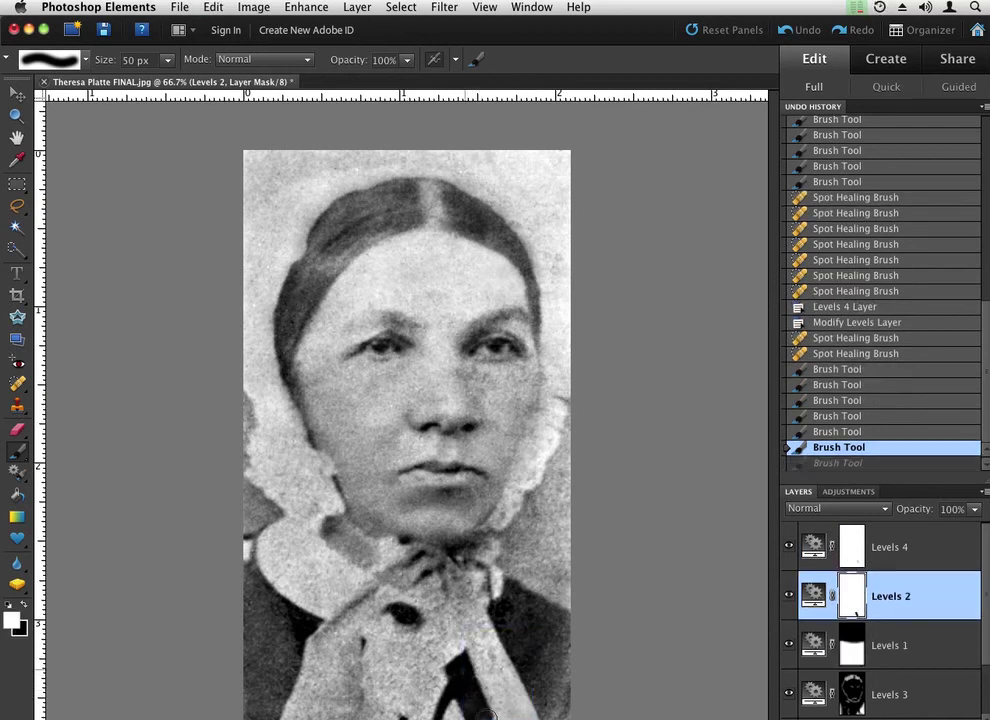
drag(355, 527, 368, 550)
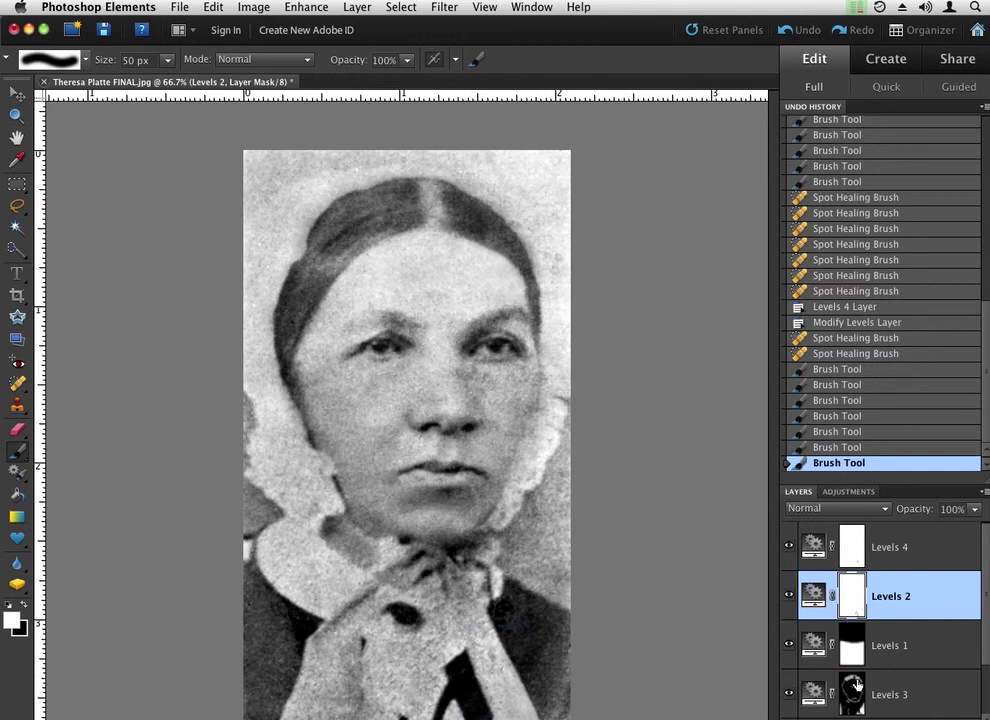
Step: Paint white on the Levels 3 mask over the strip beside the dark ribbon and switch the painting colour to black
click(811, 694)
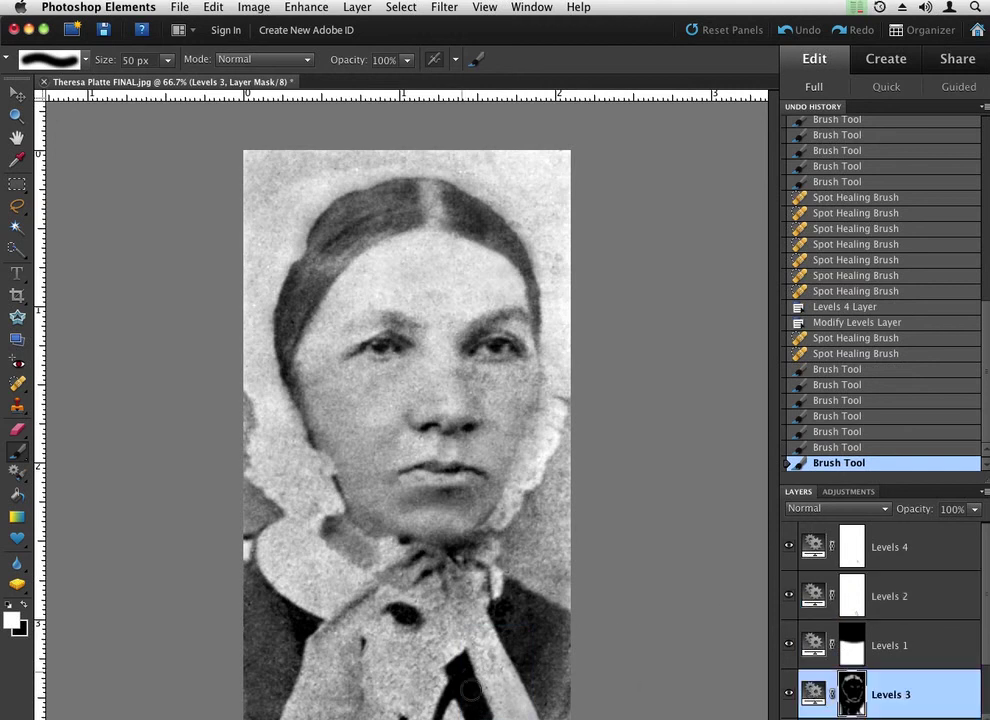
mouse_move(366, 540)
mouse_down()
mouse_move(472, 668)
mouse_move(477, 706)
mouse_move(462, 700)
mouse_move(463, 685)
mouse_move(480, 681)
mouse_up()
key(x)
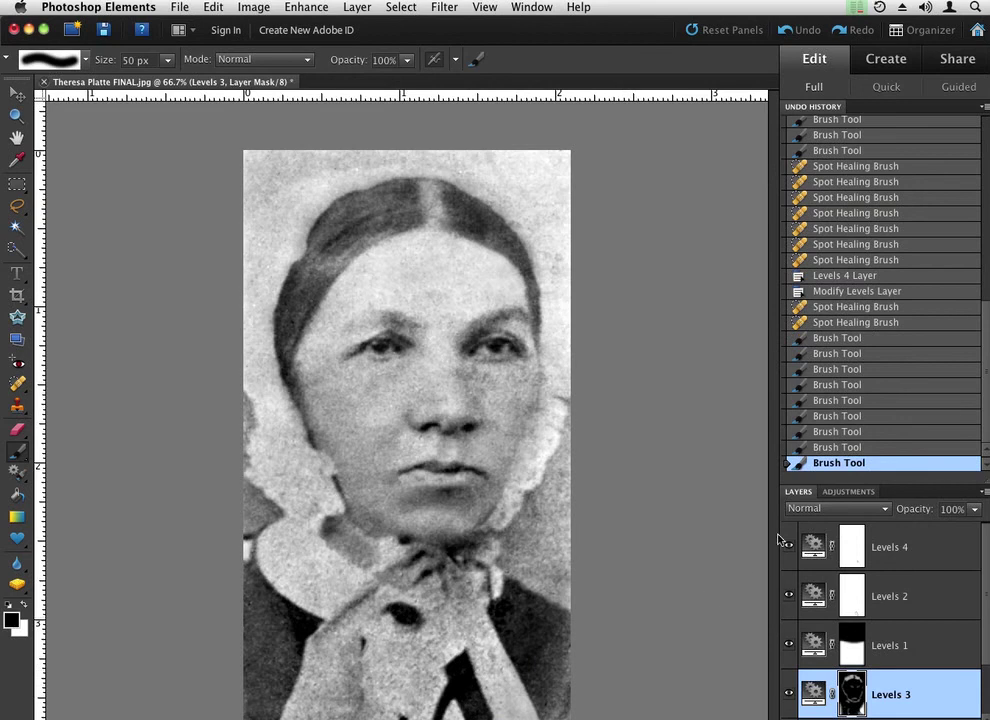